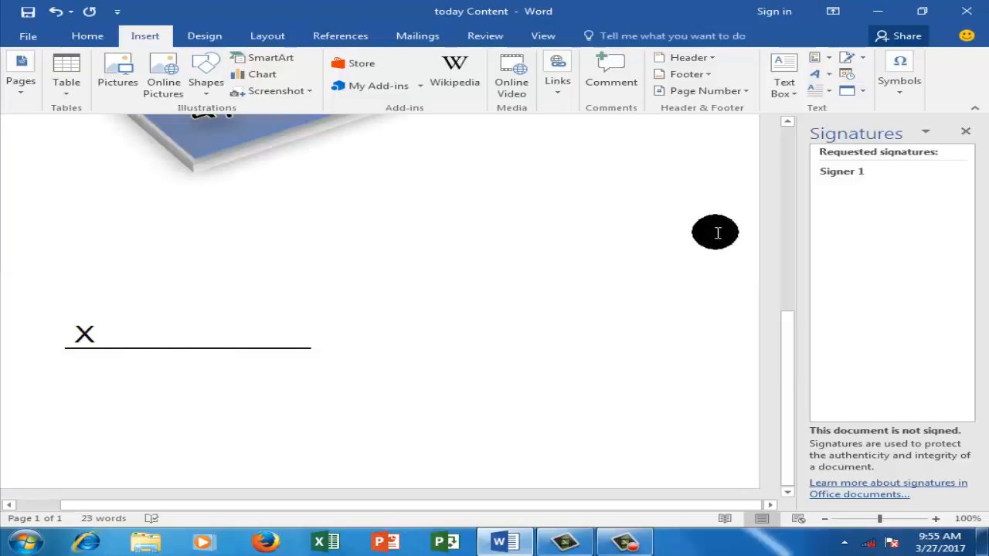
Close the Signatures pane and delete the signature line below the picture
{"action": "left_click", "coordinate": [965, 134]}
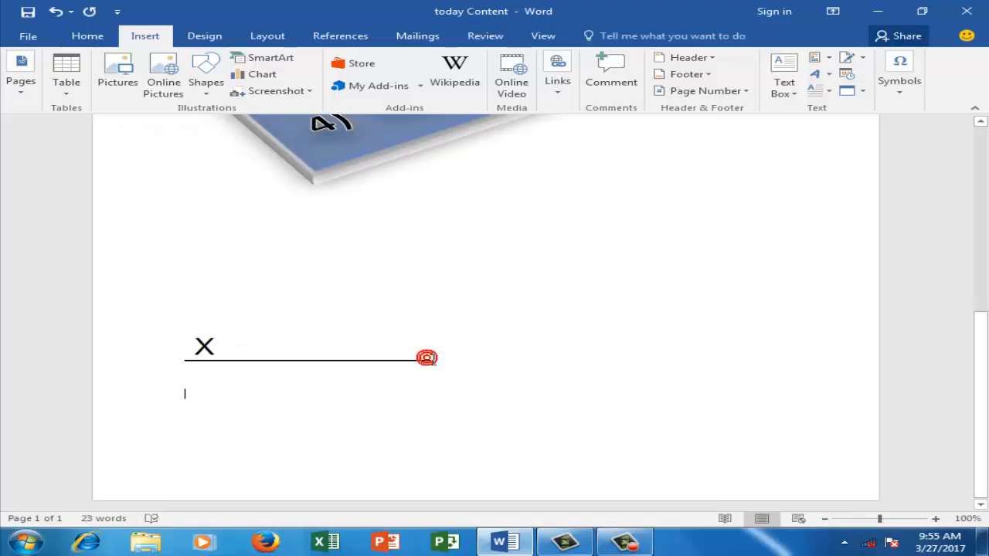
{"action": "left_click", "coordinate": [204, 348]}
{"action": "key", "text": "Delete"}
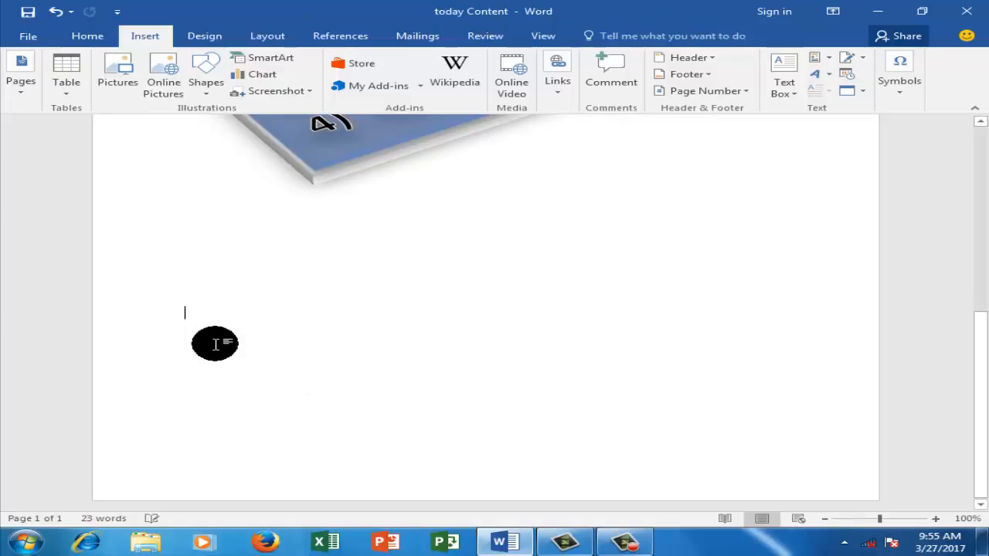
Save the "today Content" document and close it
{"action": "scroll", "coordinate": [402, 274], "scroll_direction": "up", "scroll_amount": 2}
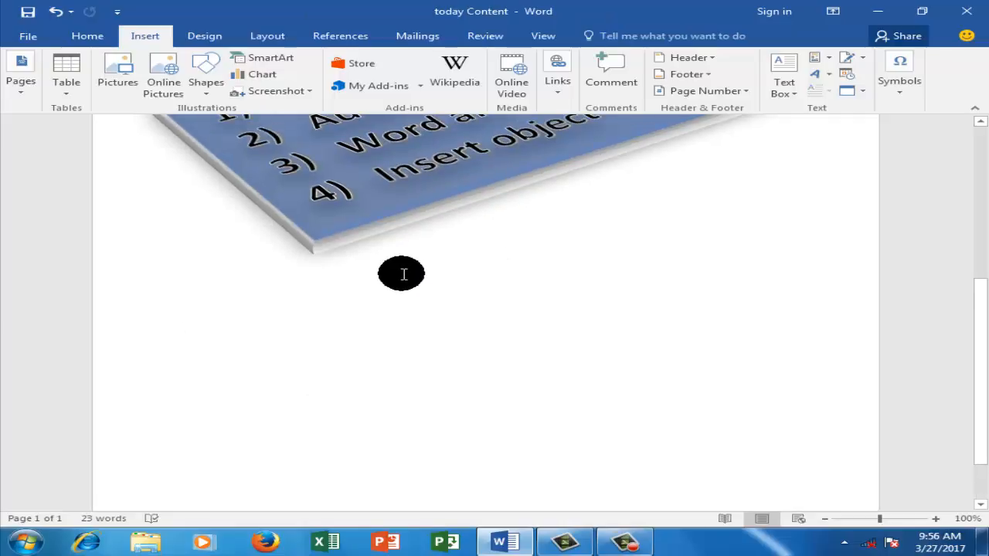
{"action": "scroll", "coordinate": [402, 275], "scroll_direction": "up", "scroll_amount": 1}
{"action": "scroll", "coordinate": [402, 274], "scroll_direction": "down", "scroll_amount": 3}
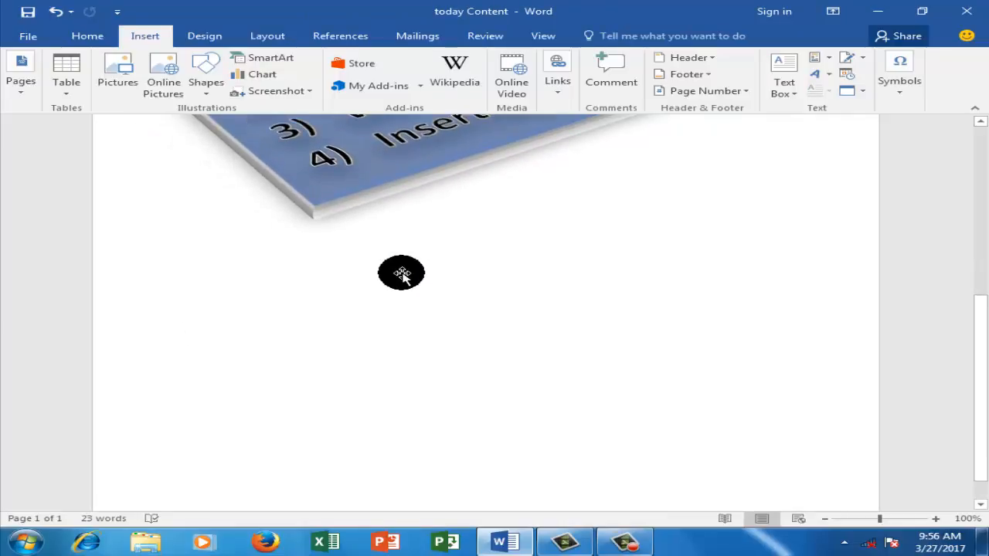
{"action": "scroll", "coordinate": [402, 271], "scroll_direction": "up", "scroll_amount": 4}
{"action": "left_click_drag", "start_coordinate": [983, 255], "coordinate": [975, 194]}
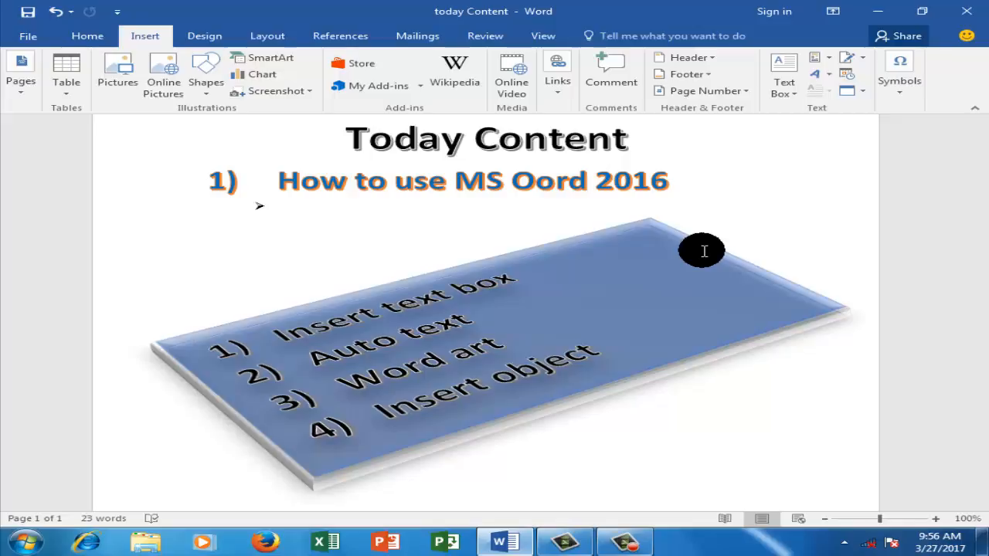
{"action": "left_click", "coordinate": [28, 36]}
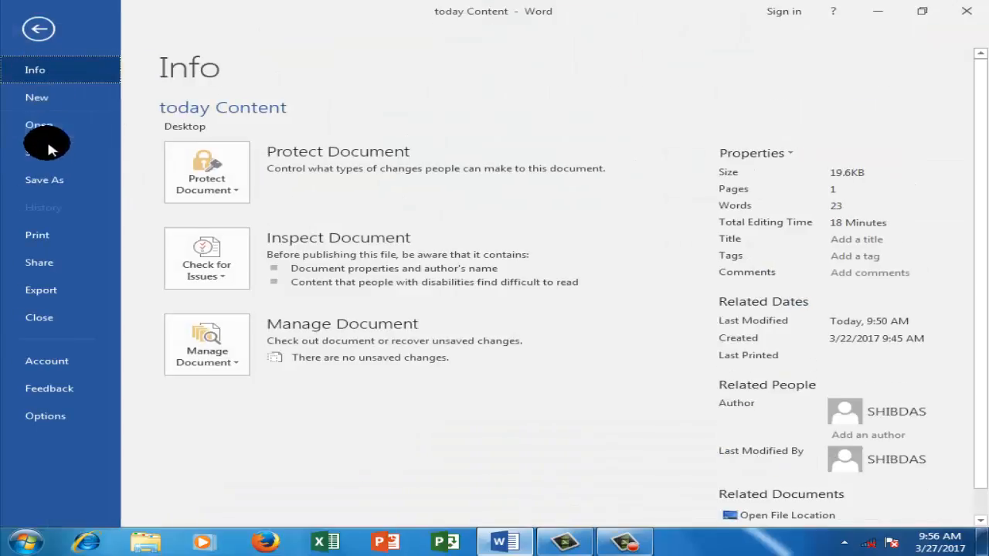
{"action": "left_click", "coordinate": [46, 152]}
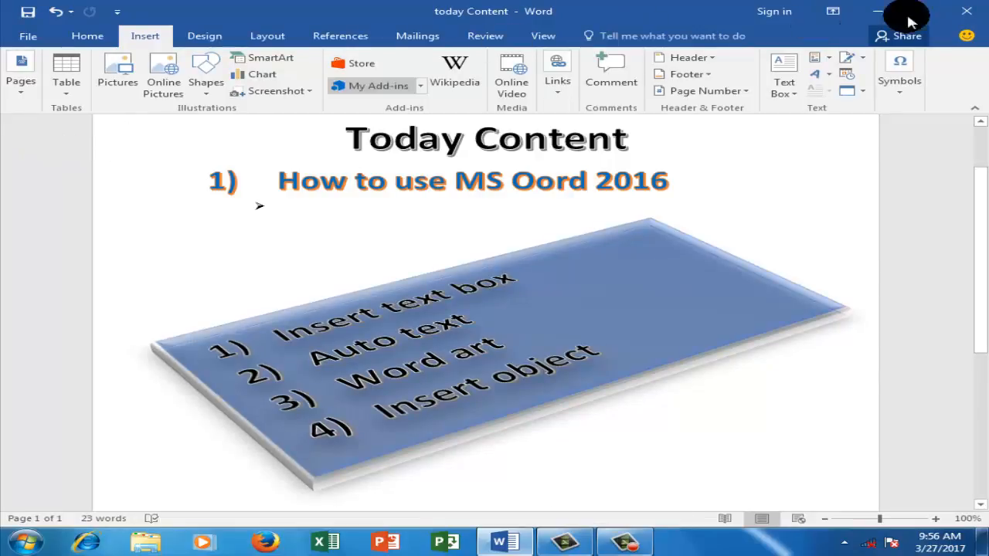
{"action": "left_click", "coordinate": [962, 11]}
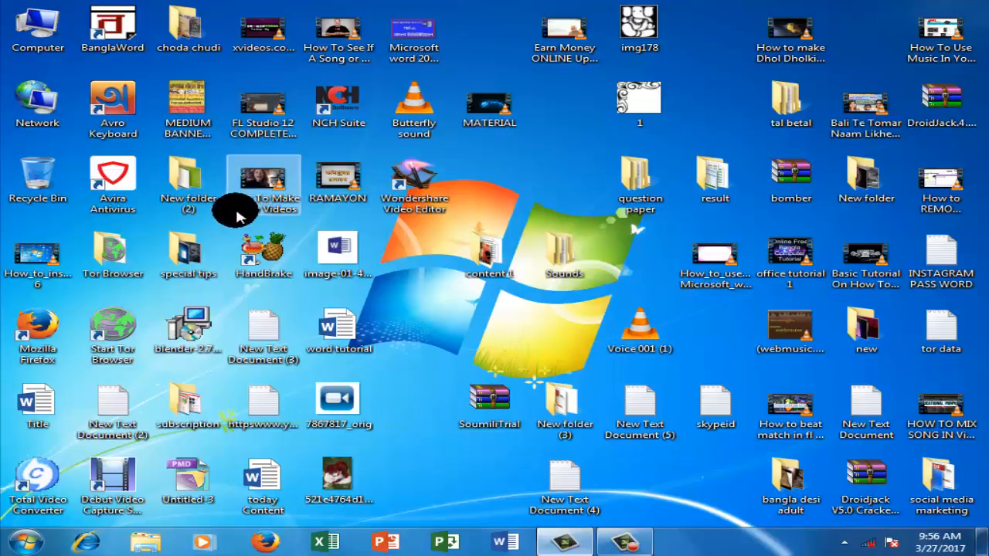
Open the subscription folder on the desktop, view the "channel copy" image and close the viewer
{"action": "double_click", "coordinate": [198, 409]}
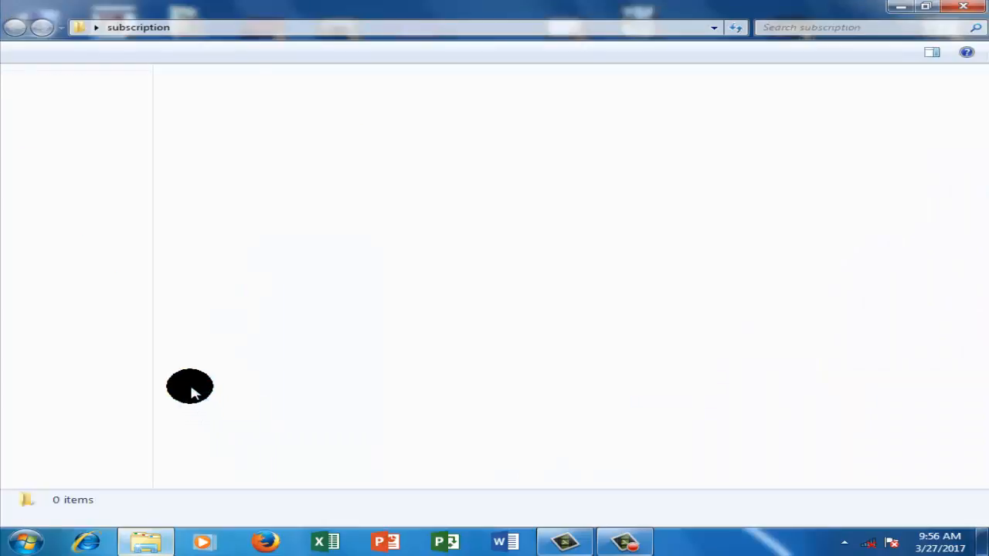
{"action": "left_click", "coordinate": [197, 111]}
{"action": "double_click", "coordinate": [197, 110]}
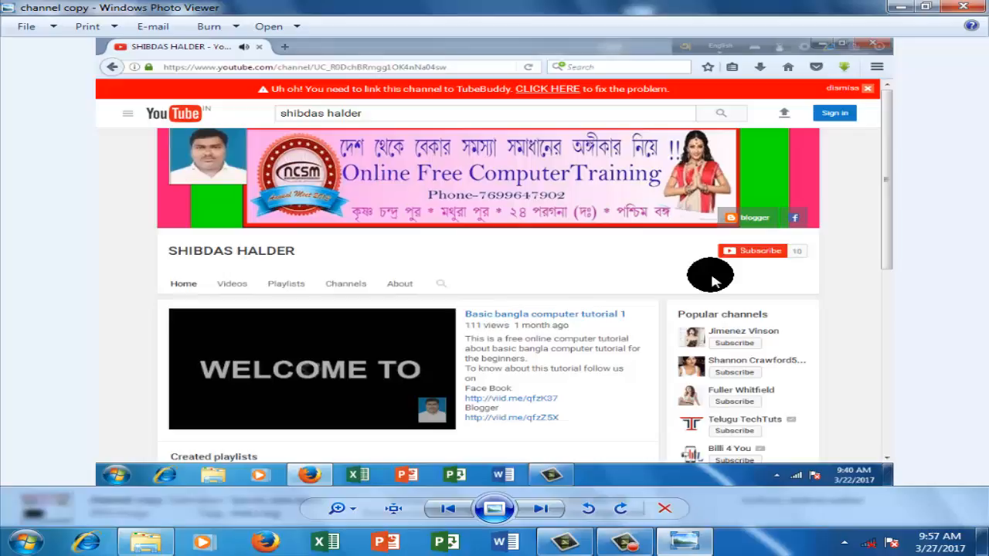
{"action": "left_click", "coordinate": [963, 8]}
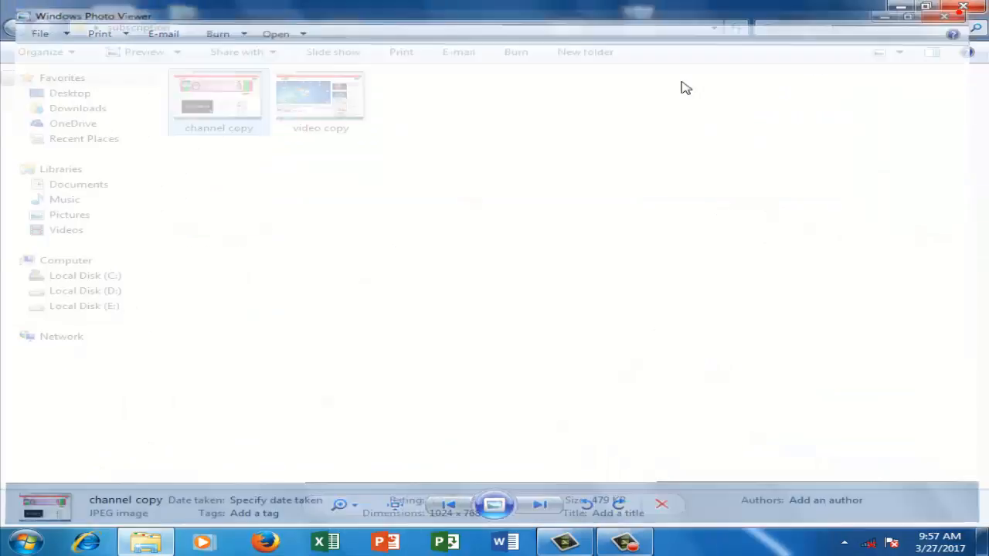
View the "video copy" image, and close both the image viewer and the subscription folder
{"action": "double_click", "coordinate": [335, 110]}
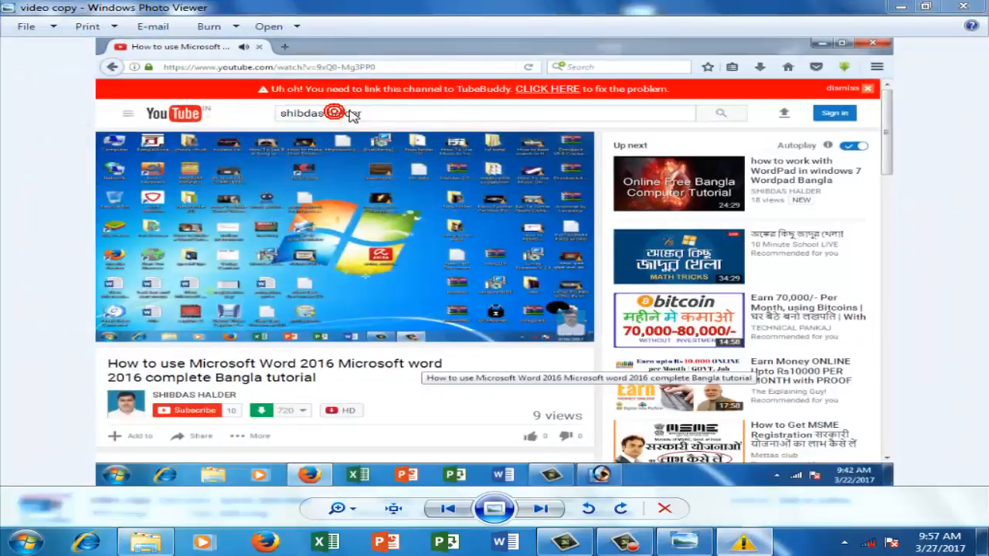
{"action": "left_click", "coordinate": [416, 308]}
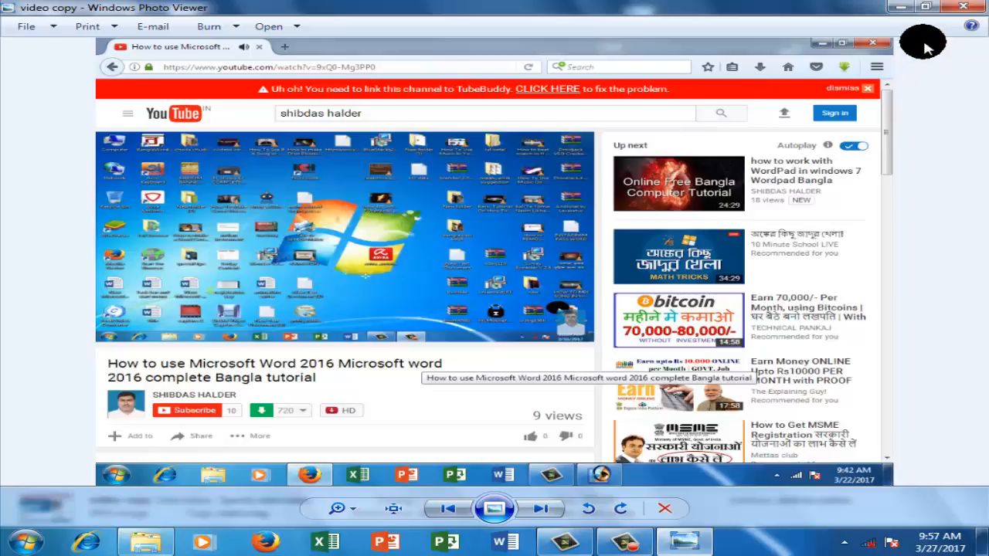
{"action": "left_click", "coordinate": [963, 7]}
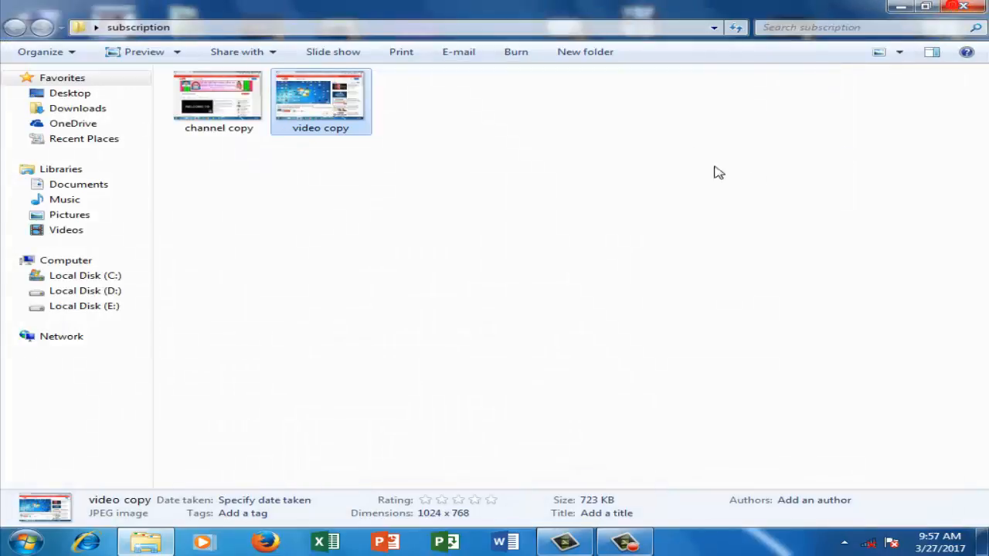
{"action": "left_click", "coordinate": [973, 7]}
Create a blank document in Word and draw an empty text box a few lines below the first line
{"action": "left_click", "coordinate": [504, 547]}
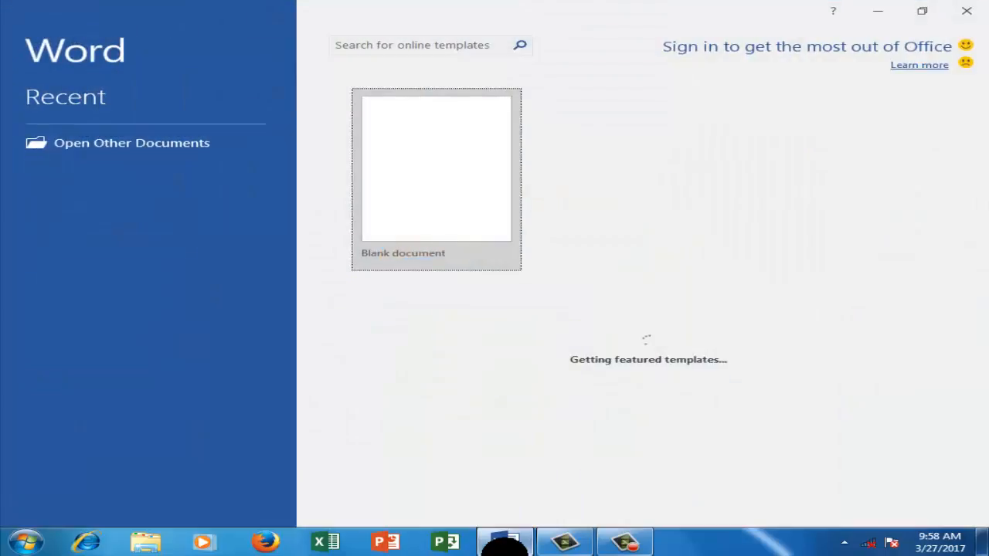
{"action": "left_click", "coordinate": [391, 207]}
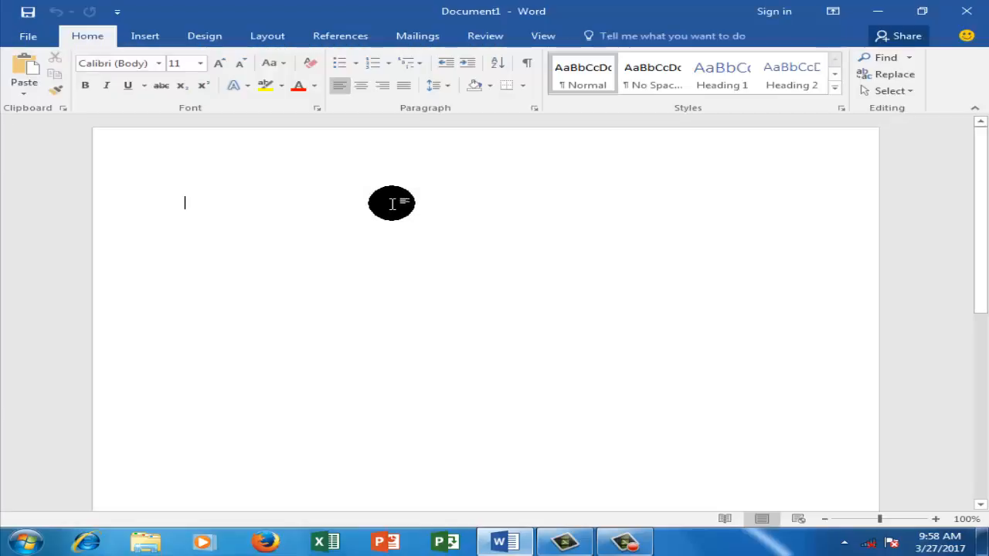
{"action": "left_click", "coordinate": [154, 36]}
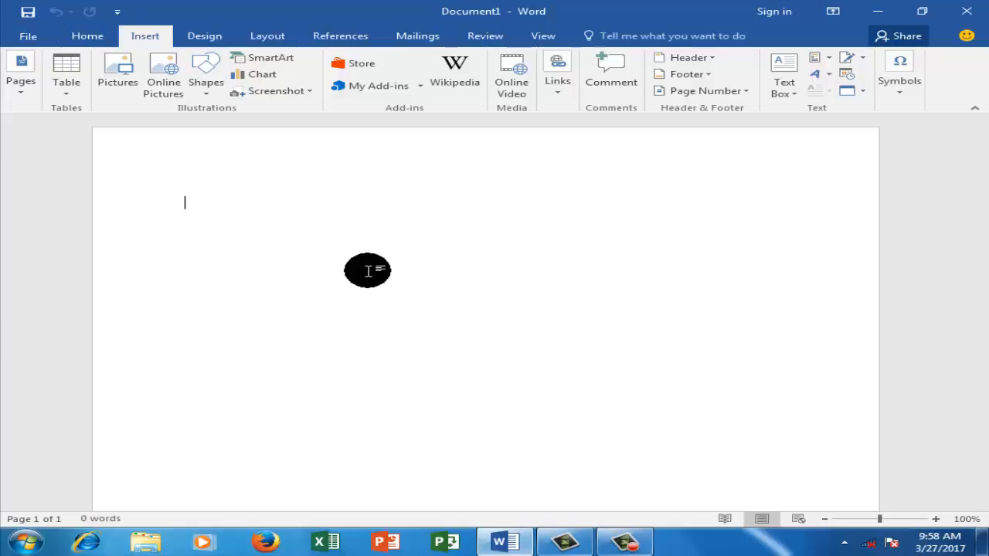
{"action": "left_click", "coordinate": [788, 91]}
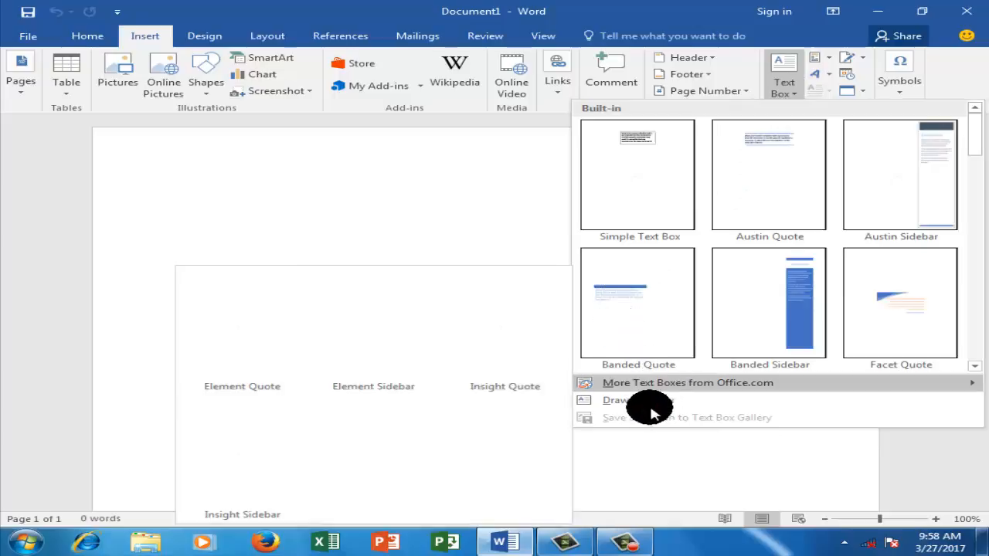
{"action": "left_click", "coordinate": [643, 403]}
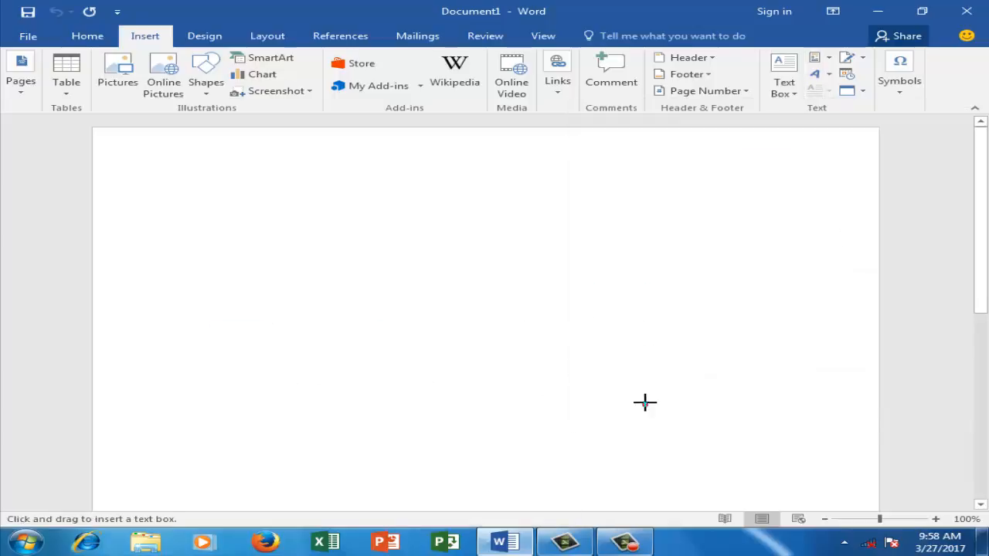
{"action": "mouse_move", "coordinate": [160, 283]}
{"action": "left_mouse_down"}
{"action": "mouse_move", "coordinate": [459, 404]}
{"action": "mouse_move", "coordinate": [473, 459]}
{"action": "left_mouse_up"}
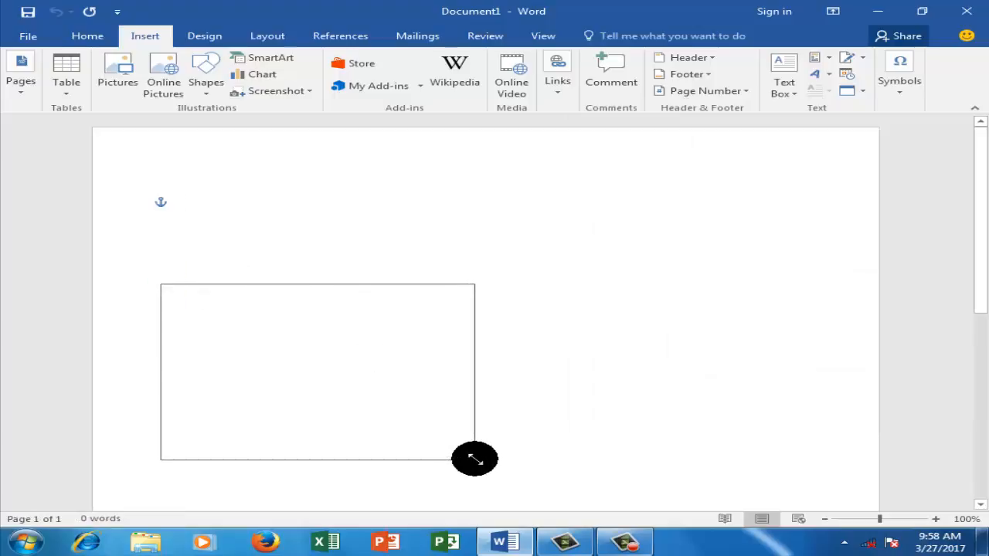
Enter the text "Boys Passion For woman" on the first line above the text box
{"action": "left_click", "coordinate": [219, 214]}
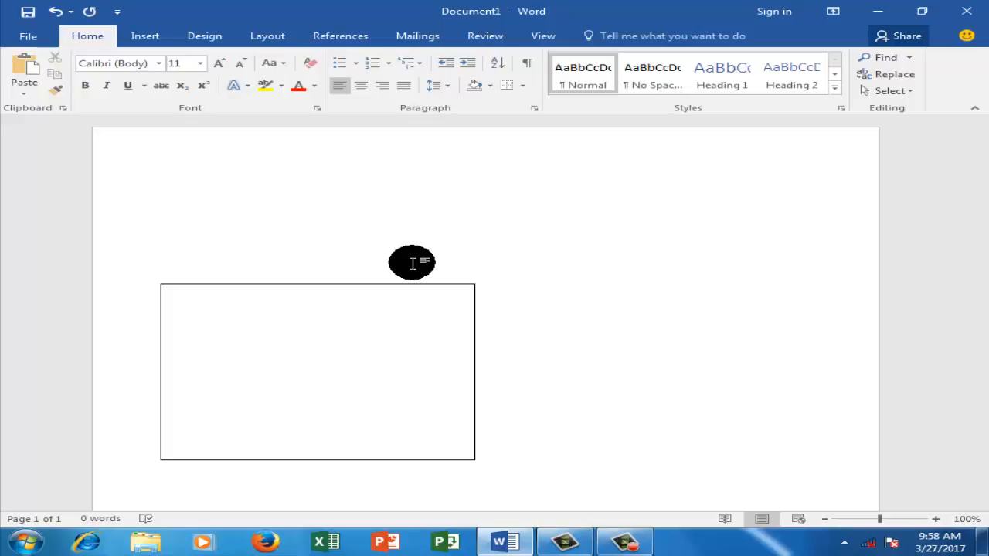
{"action": "type", "text": "Boys P"}
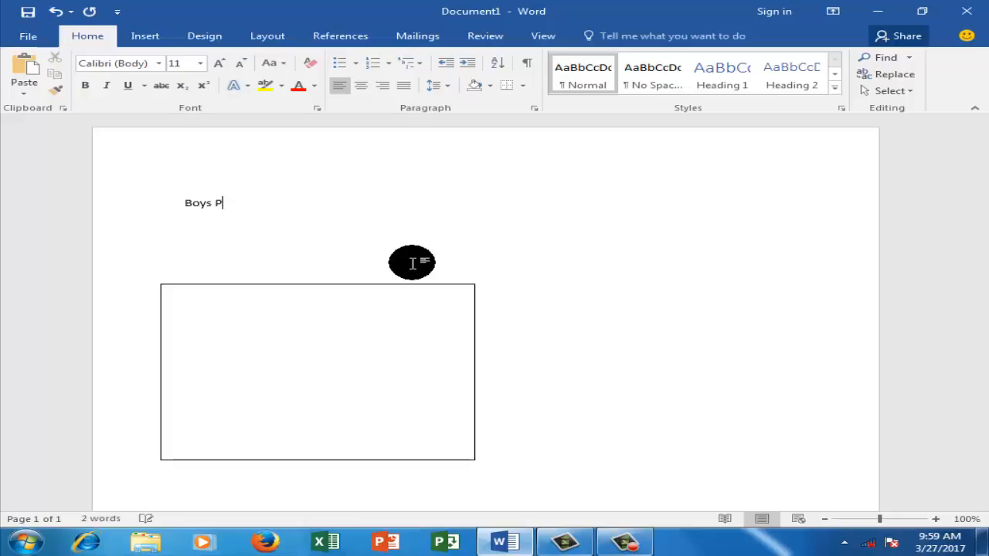
{"action": "type", "text": "assio"}
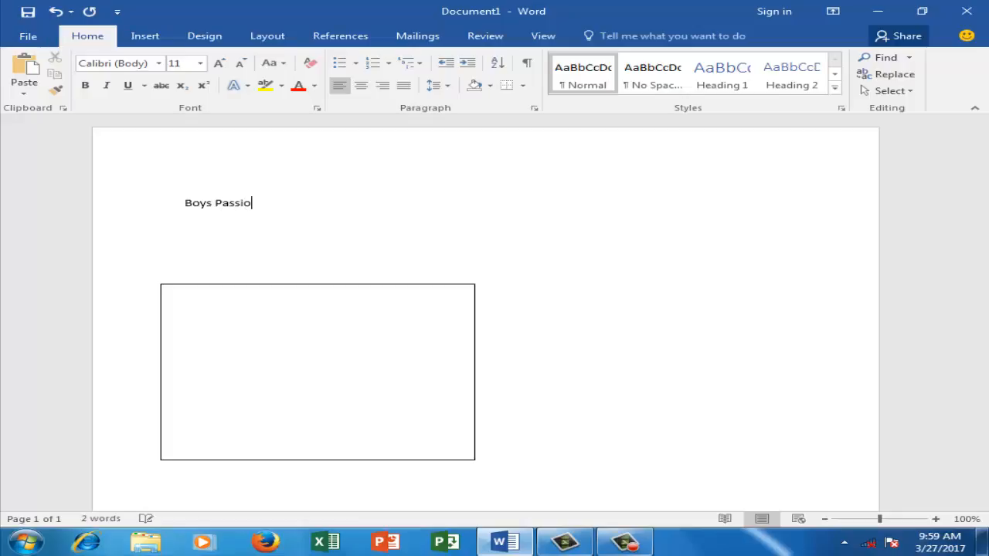
{"action": "type", "text": "n For woman"}
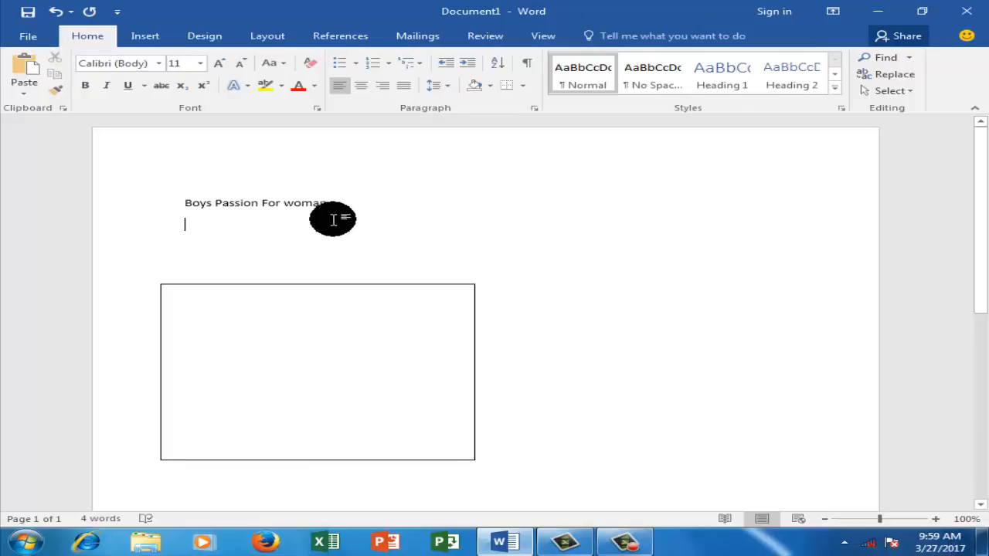
Convert the "Boys Passion For woman" line to WordArt using the light orange style with an orange outline
{"action": "left_click_drag", "start_coordinate": [296, 203], "coordinate": [141, 202]}
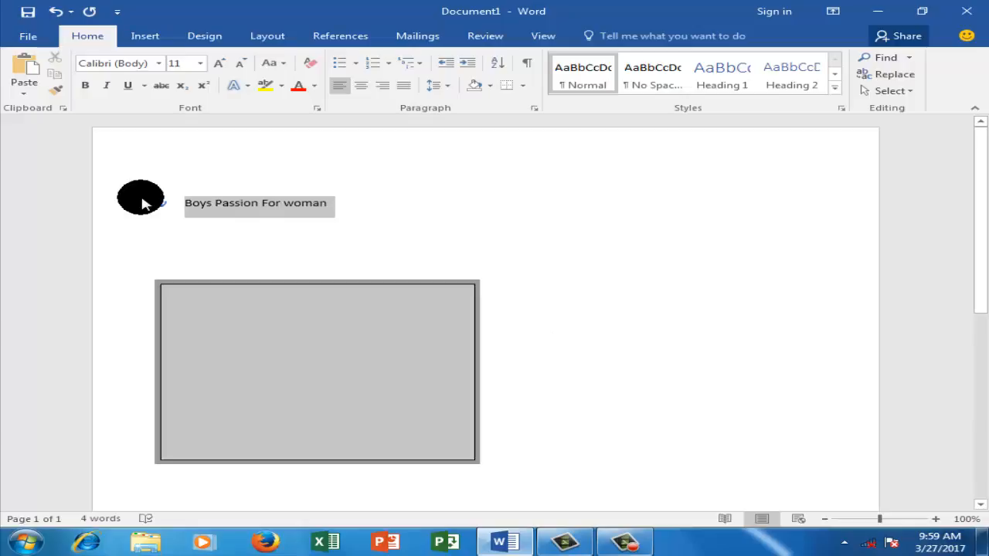
{"action": "left_click", "coordinate": [147, 37]}
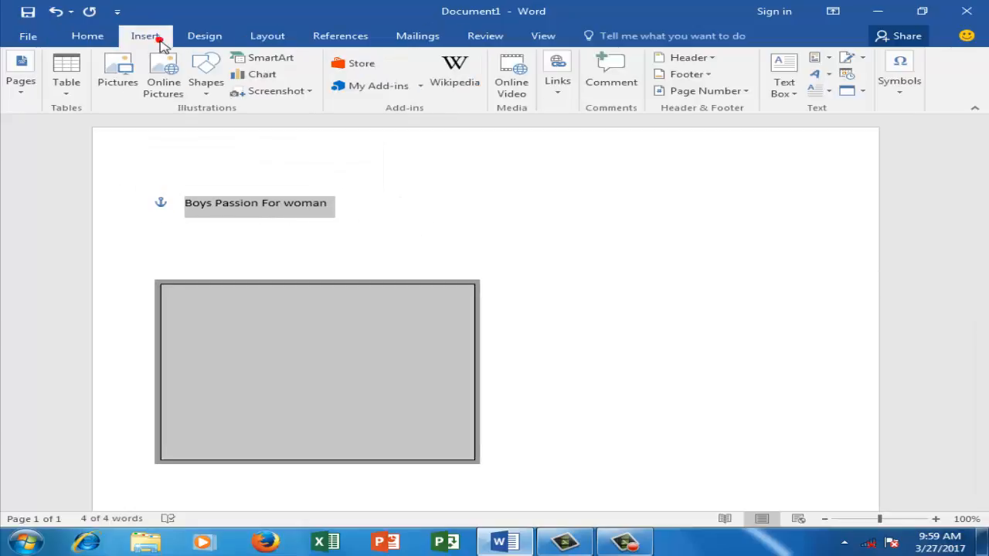
{"action": "left_click", "coordinate": [829, 75]}
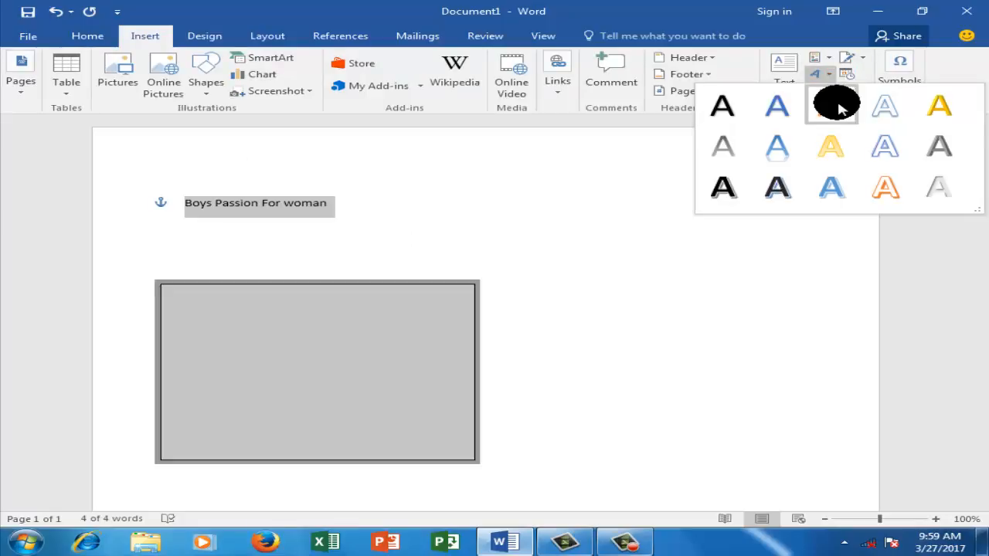
{"action": "left_click", "coordinate": [838, 108]}
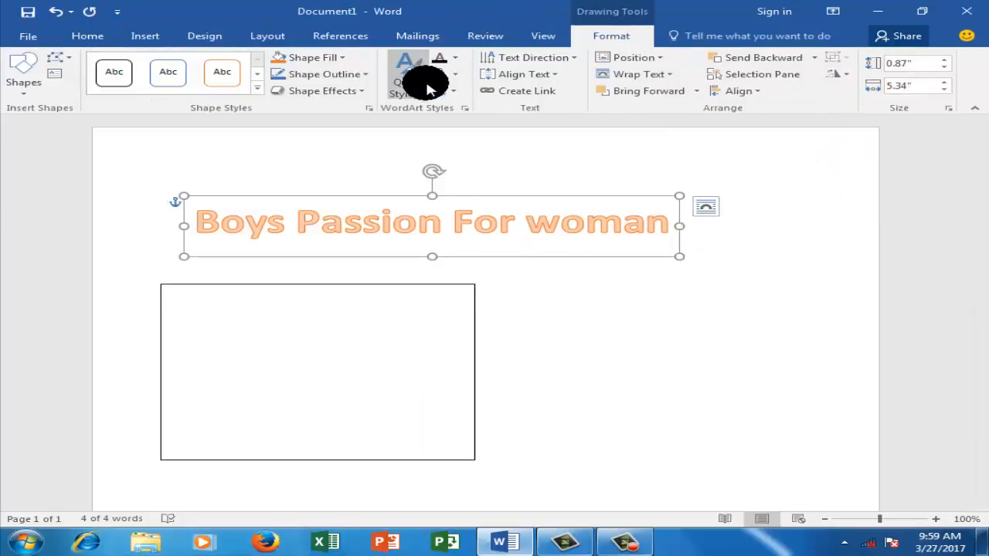
Try a Parallel 3-D rotation preset on the WordArt text and undo it
{"action": "left_click", "coordinate": [449, 91]}
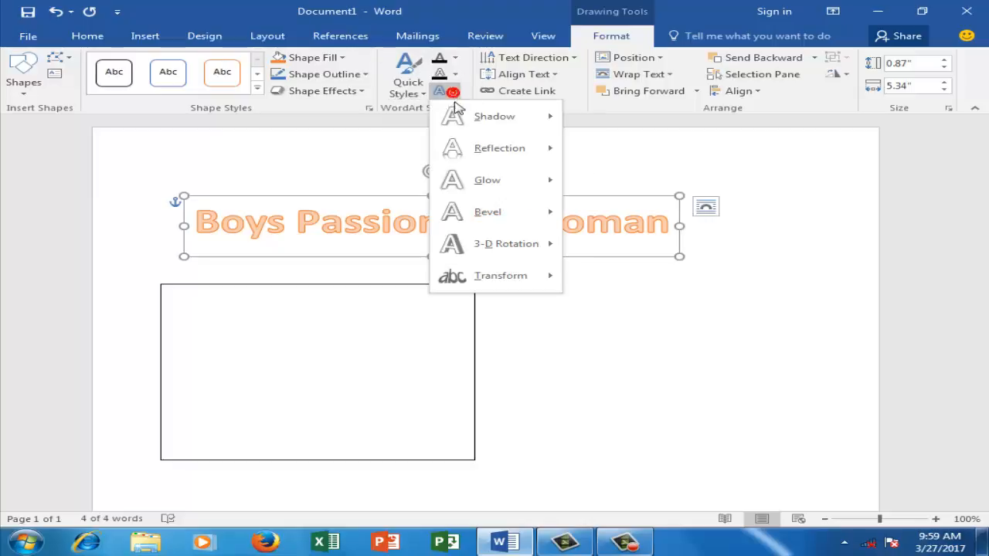
{"action": "mouse_move", "coordinate": [515, 247]}
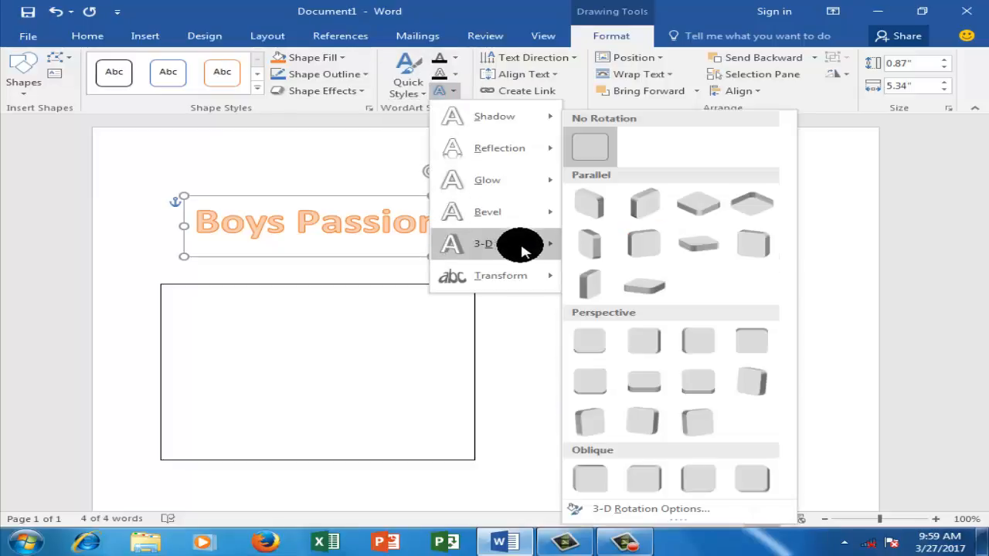
{"action": "left_click", "coordinate": [595, 280]}
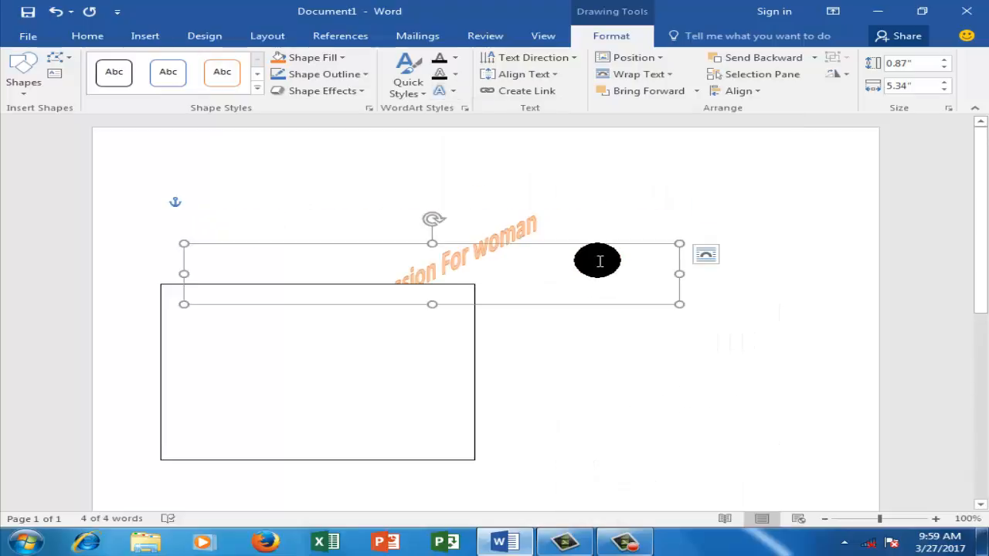
{"action": "left_click", "coordinate": [599, 262]}
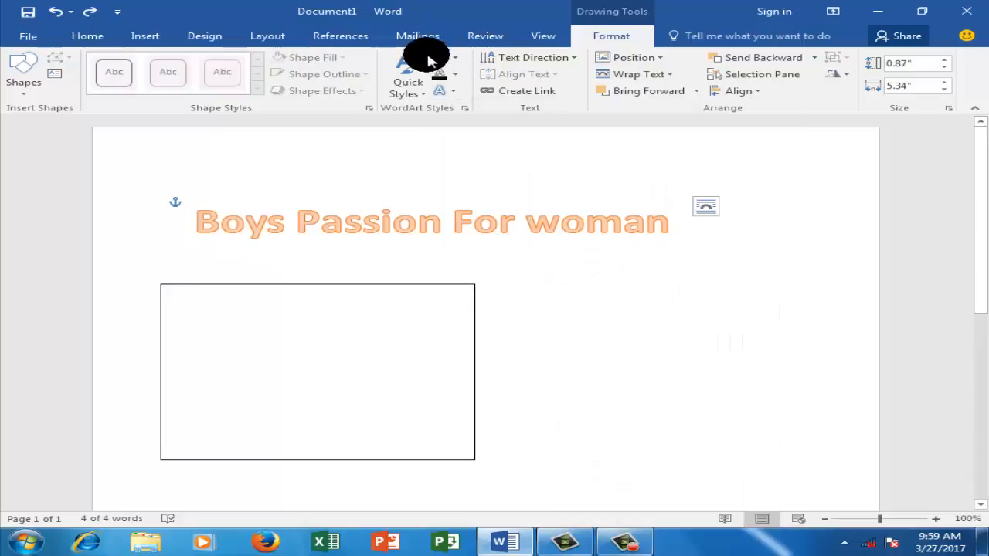
Change the WordArt text to the black quick style with a hard shadow and deselect it
{"action": "left_click", "coordinate": [418, 70]}
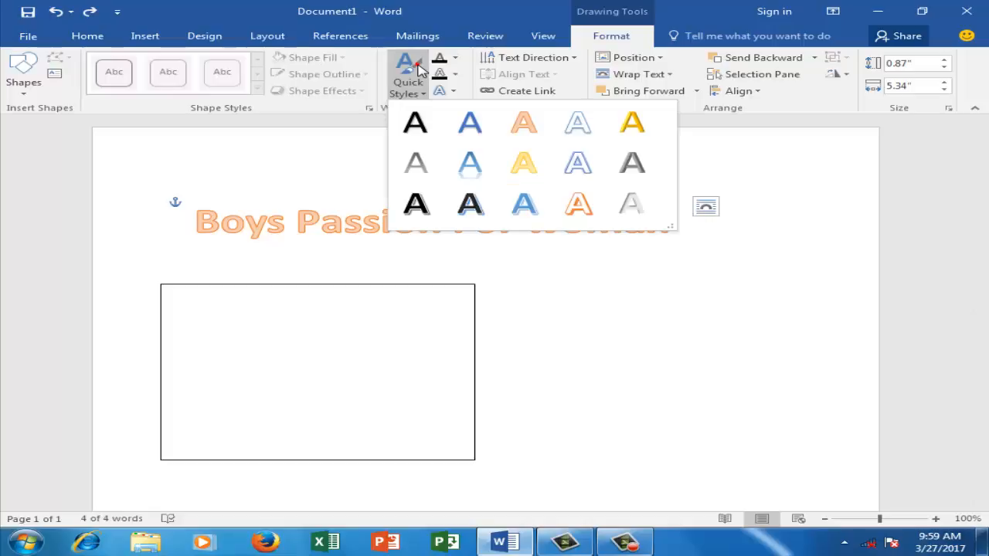
{"action": "left_click", "coordinate": [418, 201]}
{"action": "triple_click", "coordinate": [544, 263]}
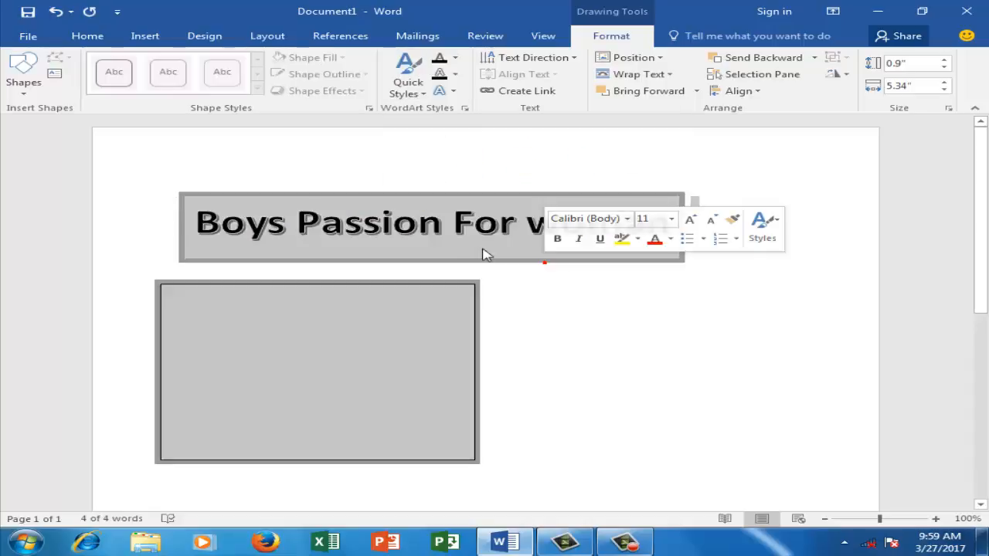
{"action": "left_click", "coordinate": [702, 239]}
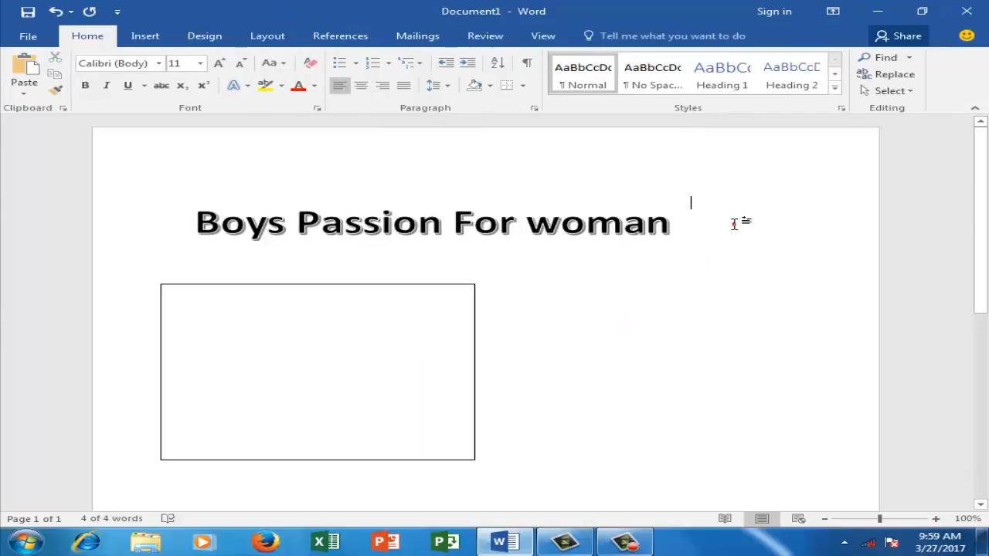
Center the WordArt text within its frame and move the WordArt to the right along the top of the page
{"action": "left_click", "coordinate": [487, 224]}
{"action": "left_click", "coordinate": [377, 88]}
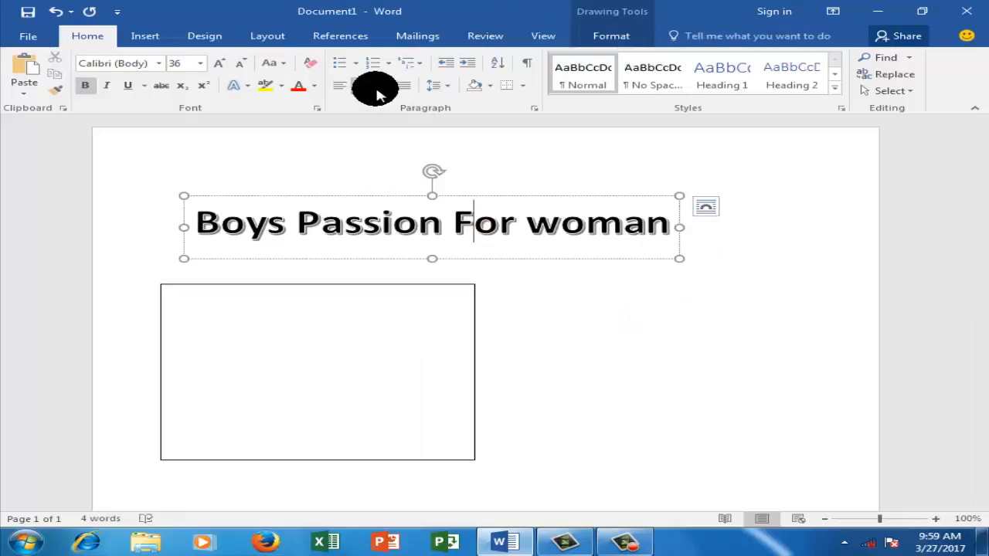
{"action": "left_click", "coordinate": [393, 209]}
{"action": "left_click", "coordinate": [237, 194]}
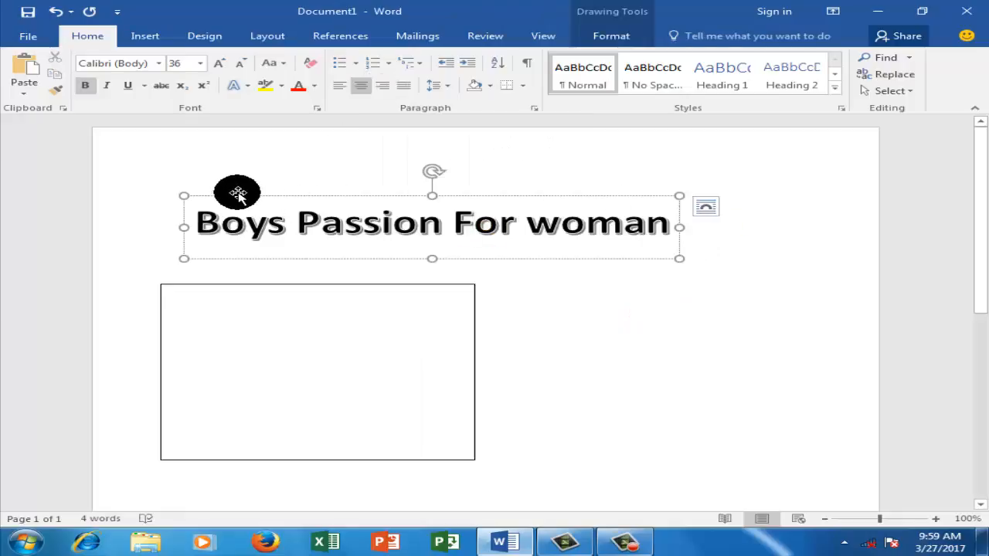
{"action": "left_click_drag", "start_coordinate": [238, 193], "coordinate": [326, 195]}
{"action": "left_click", "coordinate": [705, 322]}
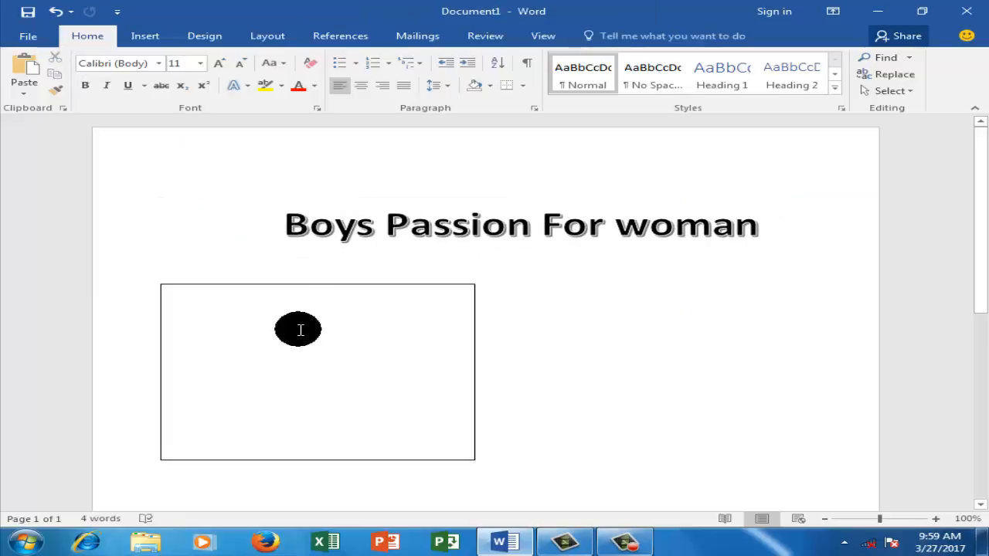
Move the empty text box up so it sits just below the WordArt heading
{"action": "left_click", "coordinate": [240, 286]}
{"action": "left_click_drag", "start_coordinate": [245, 287], "coordinate": [242, 261]}
{"action": "left_click", "coordinate": [512, 312]}
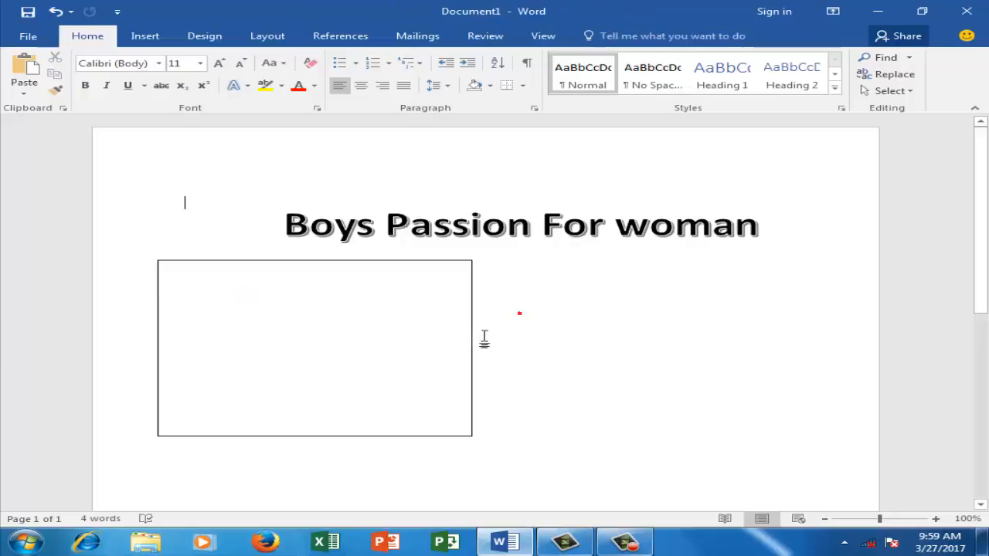
Fill the text box with sample text using the =rand function and enlarge the box until all five paragraphs fit
{"action": "left_click", "coordinate": [368, 328]}
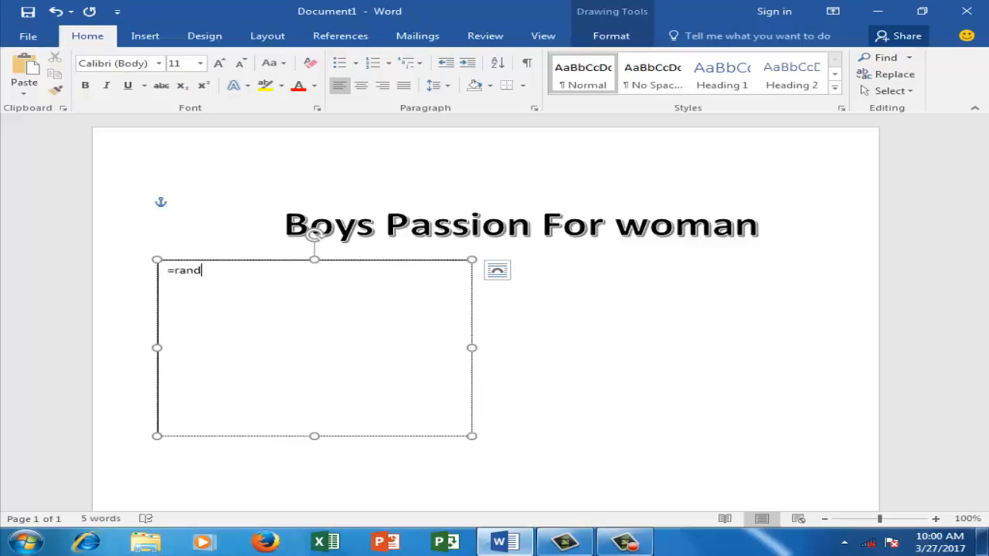
{"action": "key", "text": "Return"}
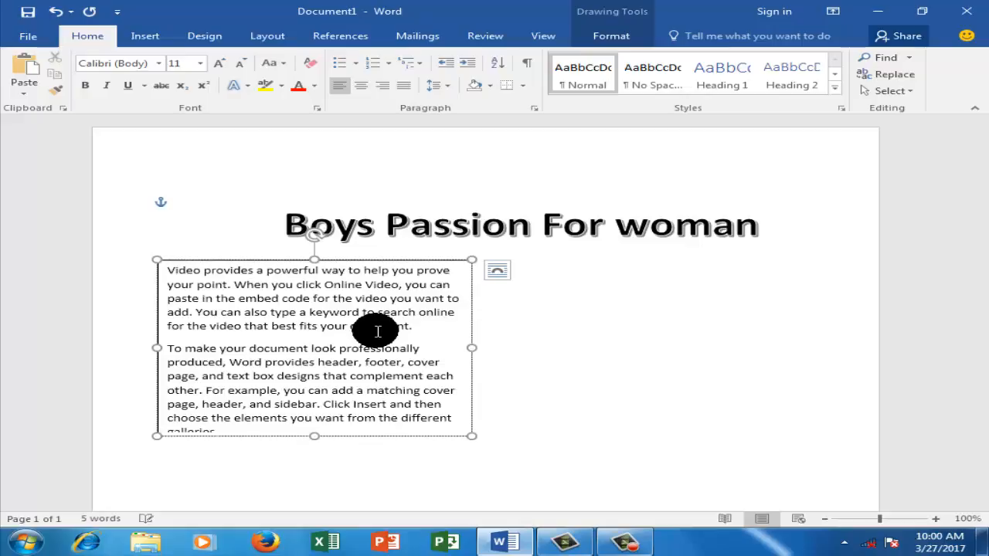
{"action": "left_click_drag", "start_coordinate": [471, 436], "coordinate": [606, 459]}
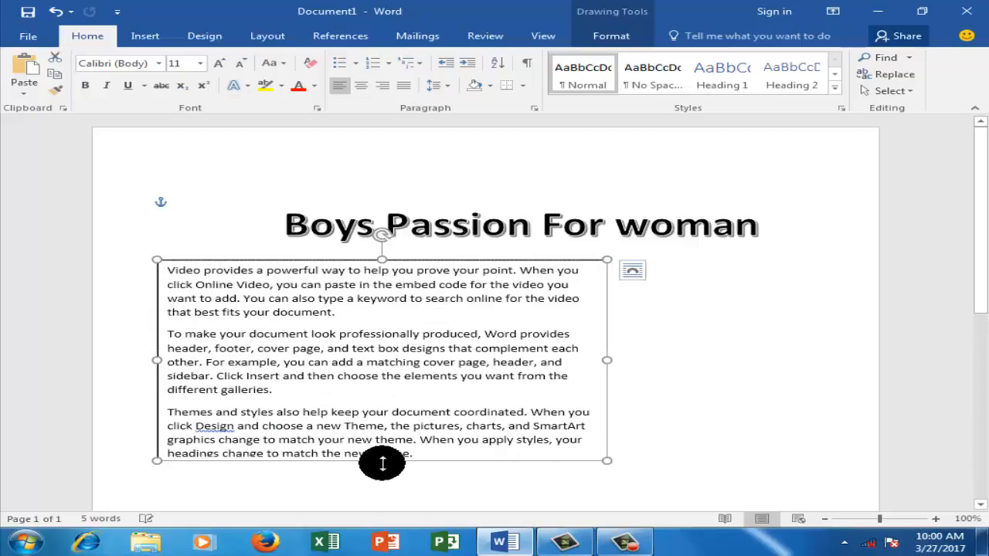
{"action": "left_click_drag", "start_coordinate": [381, 473], "coordinate": [387, 522]}
{"action": "scroll", "coordinate": [667, 391], "scroll_direction": "down", "scroll_amount": 3}
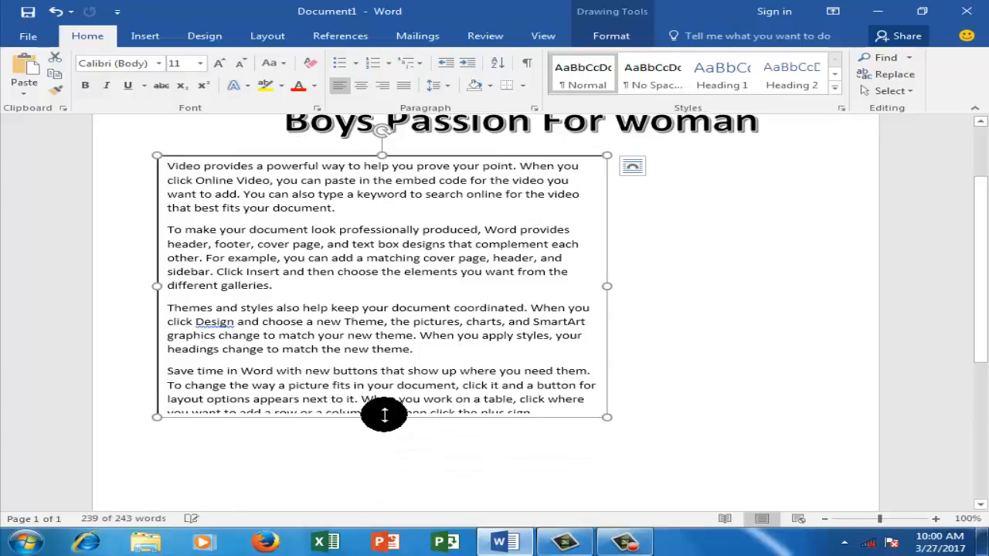
{"action": "mouse_move", "coordinate": [381, 423]}
{"action": "left_mouse_down"}
{"action": "mouse_move", "coordinate": [381, 507]}
{"action": "mouse_move", "coordinate": [382, 412]}
{"action": "mouse_move", "coordinate": [381, 437]}
{"action": "left_mouse_up"}
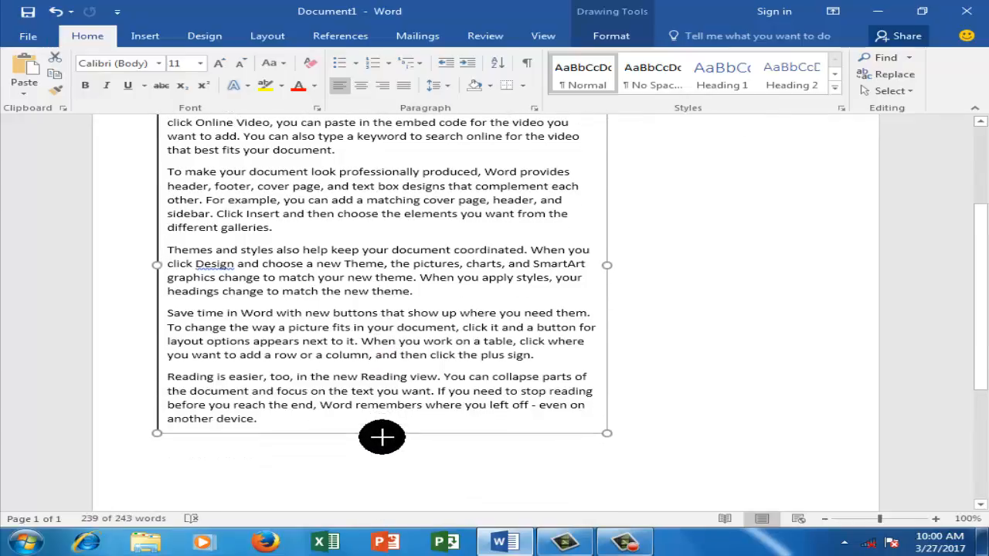
{"action": "scroll", "coordinate": [645, 398], "scroll_direction": "up", "scroll_amount": 3}
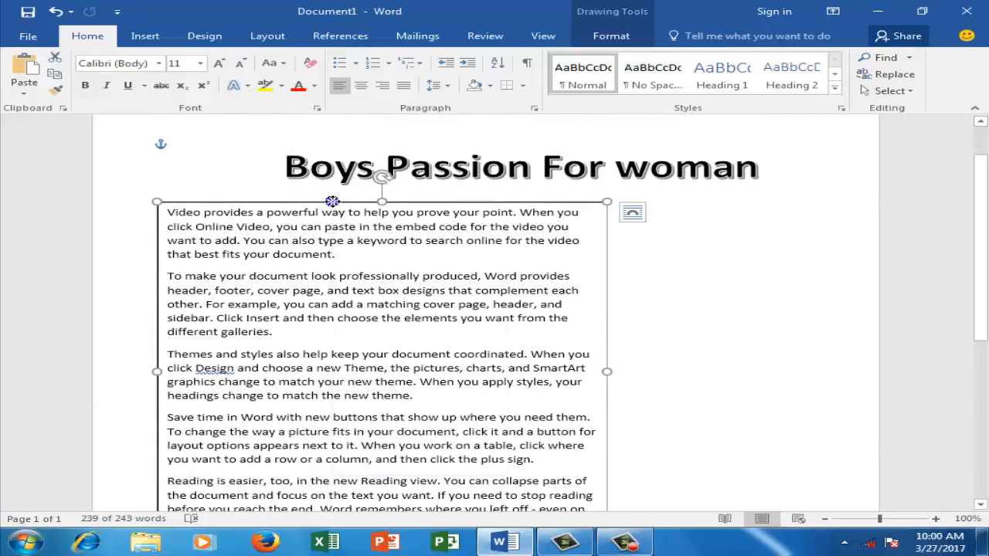
Remove the outline of the sample-text box by setting its line to No line, and close the formatting pane
{"action": "right_click", "coordinate": [332, 202]}
{"action": "left_click", "coordinate": [377, 466]}
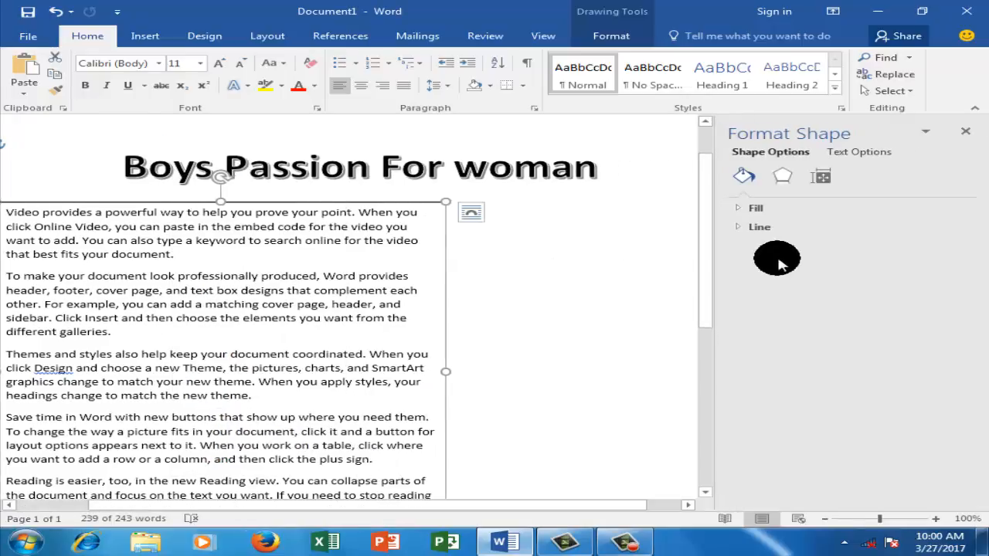
{"action": "left_click", "coordinate": [752, 228]}
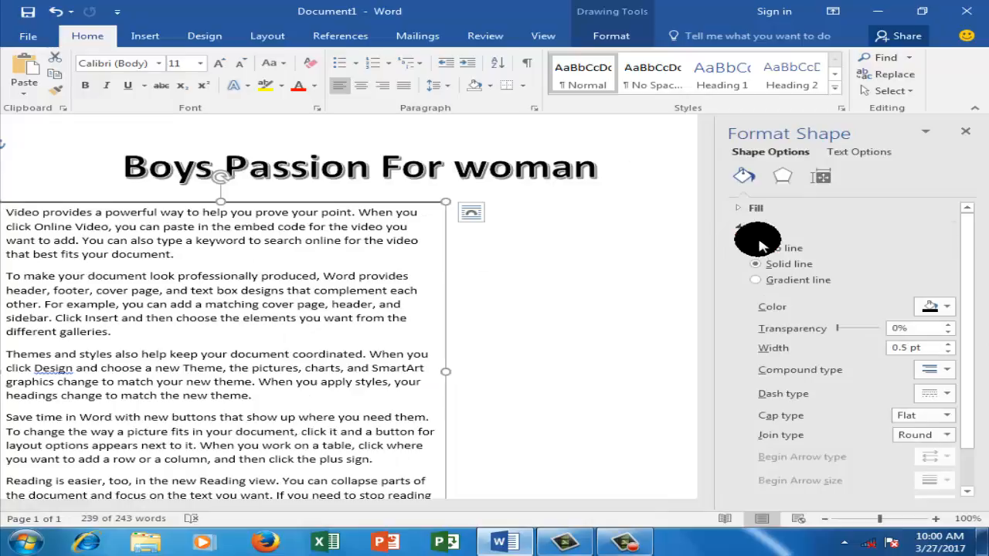
{"action": "left_click", "coordinate": [757, 248]}
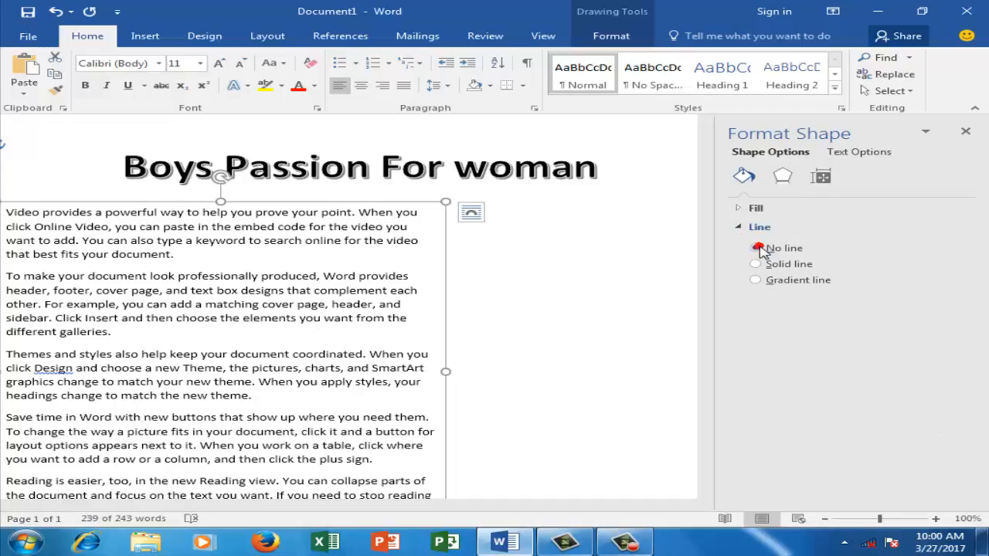
{"action": "left_click", "coordinate": [565, 236]}
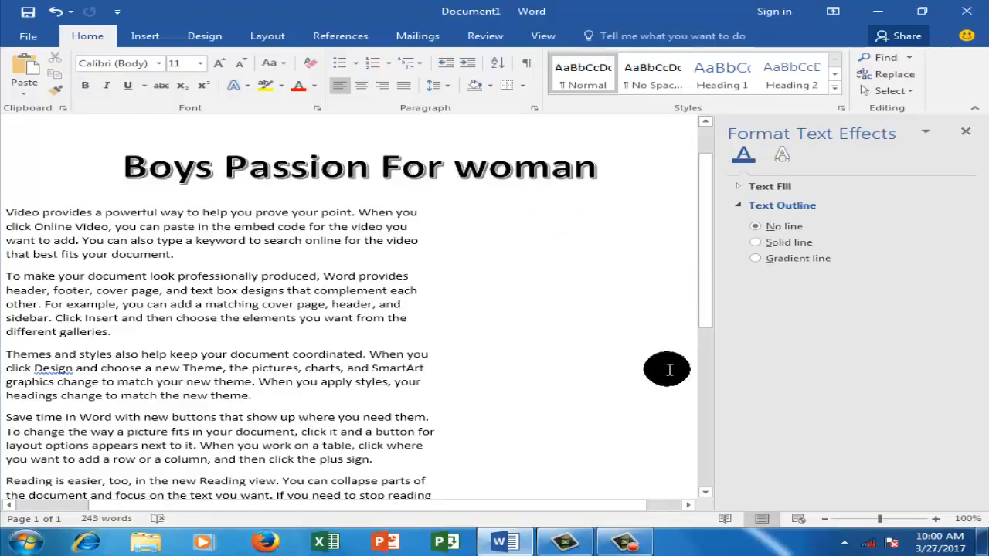
{"action": "left_click", "coordinate": [966, 134]}
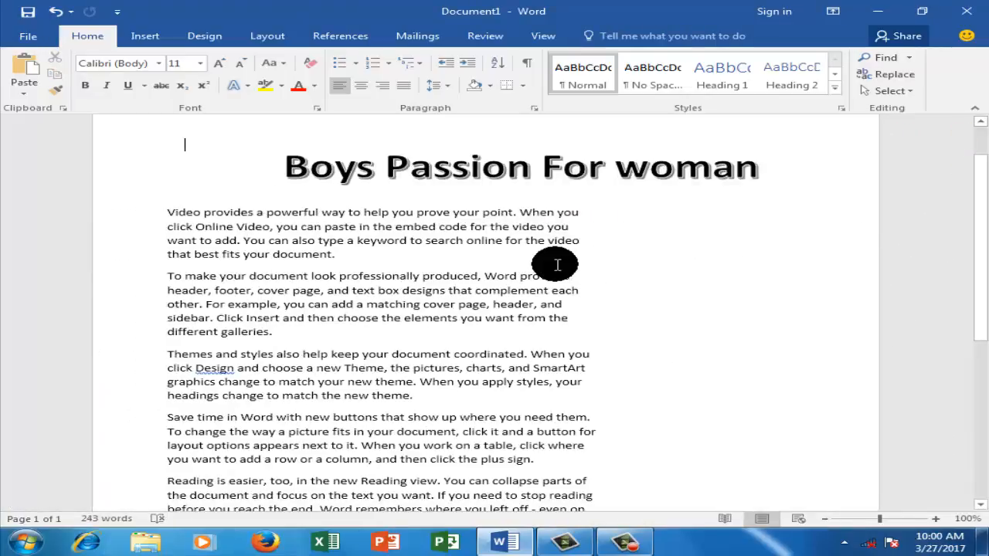
Justify all the paragraphs in the sample-text box and deselect them
{"action": "scroll", "coordinate": [556, 265], "scroll_direction": "up", "scroll_amount": 1}
{"action": "left_click_drag", "start_coordinate": [164, 252], "coordinate": [435, 289]}
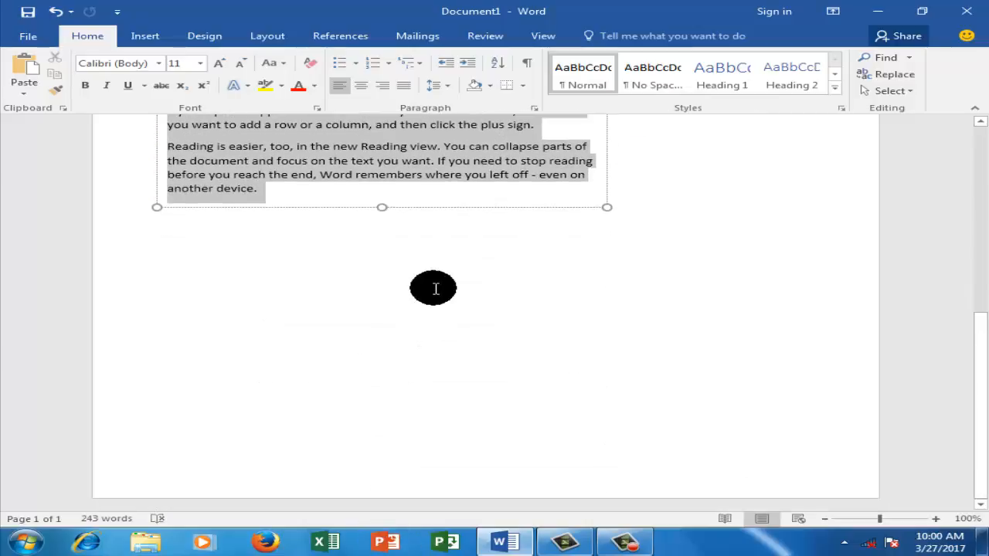
{"action": "left_click", "coordinate": [402, 86]}
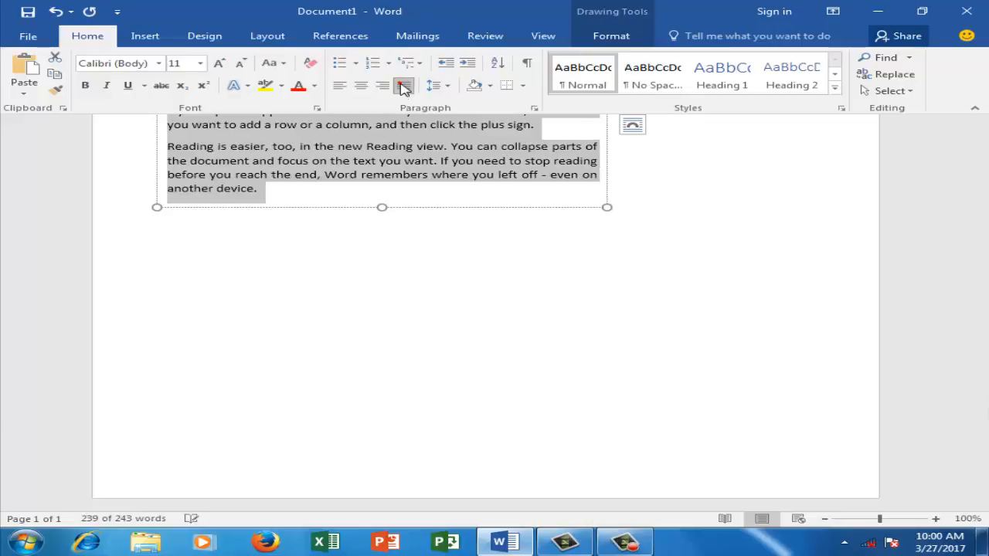
{"action": "scroll", "coordinate": [646, 257], "scroll_direction": "up", "scroll_amount": 4}
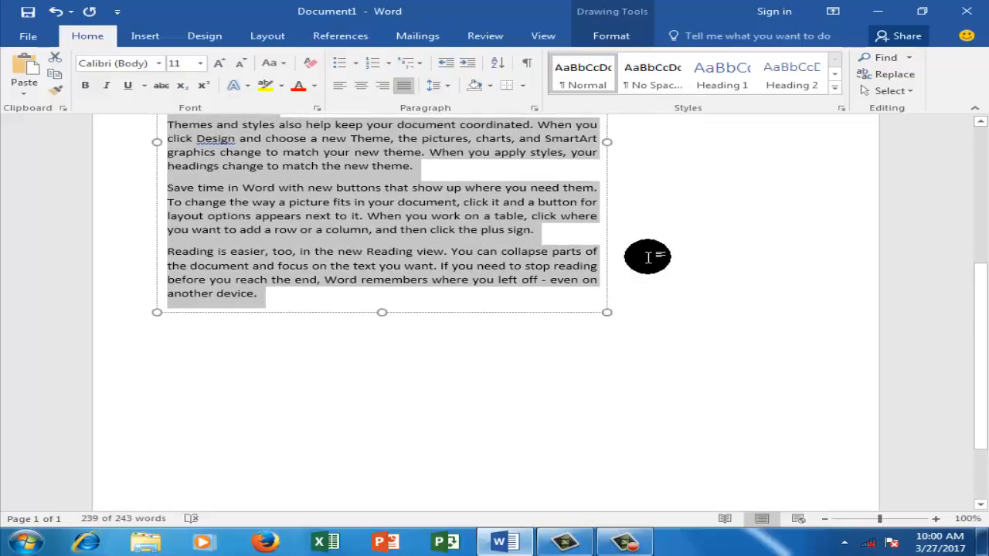
{"action": "scroll", "coordinate": [647, 257], "scroll_direction": "up", "scroll_amount": 7}
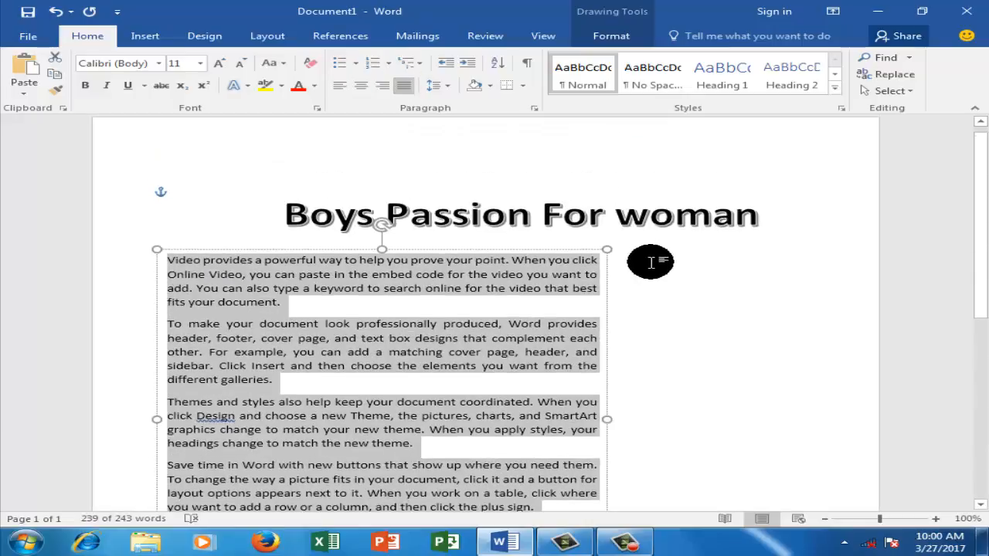
{"action": "left_click", "coordinate": [652, 264]}
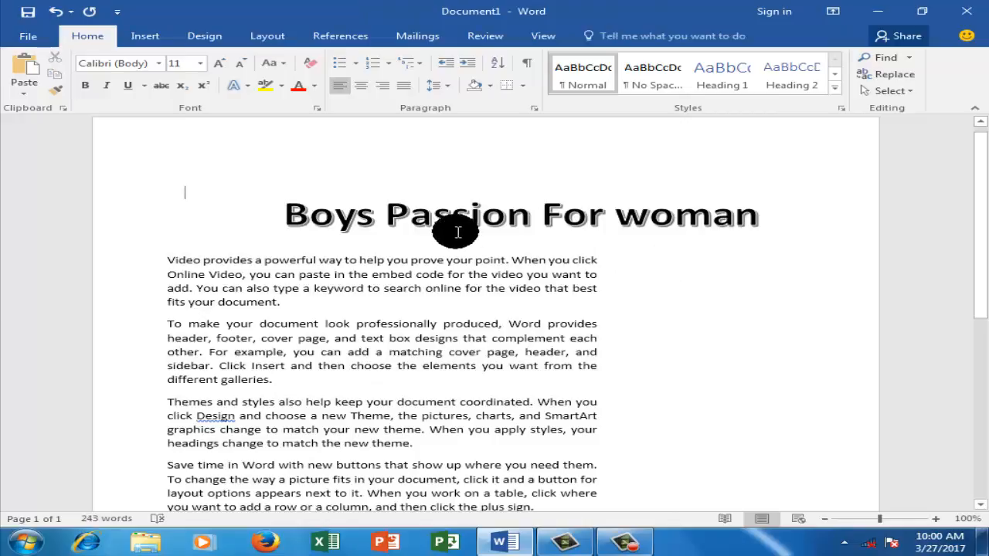
Draw a second text box to the right of the paragraphs, about 4.2" high and 2.42" wide
{"action": "left_click", "coordinate": [140, 37]}
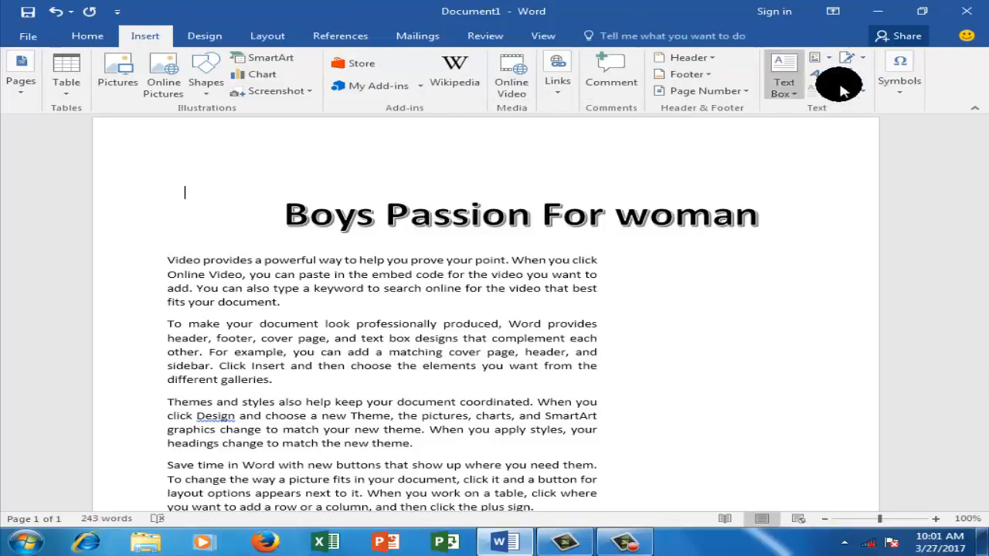
{"action": "left_click", "coordinate": [796, 92]}
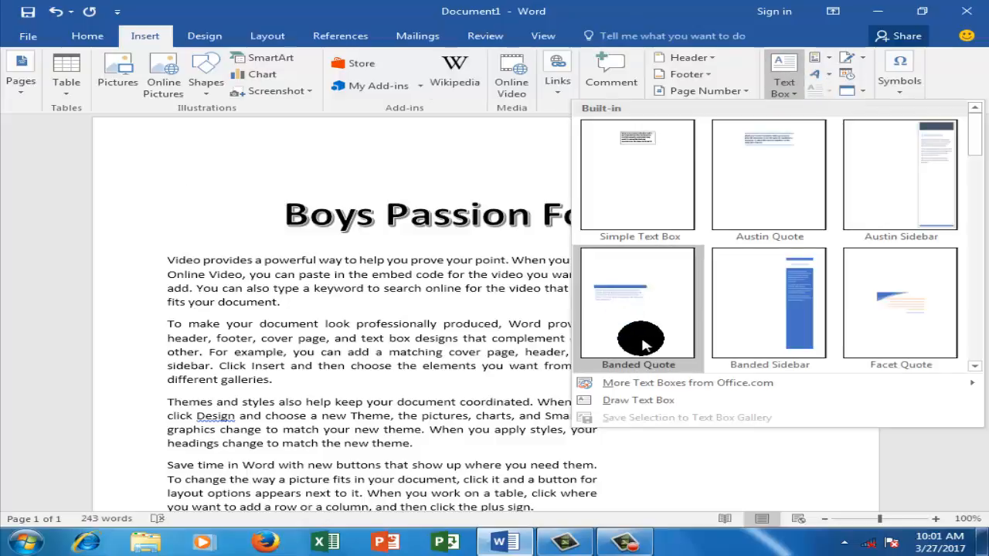
{"action": "left_click", "coordinate": [642, 400]}
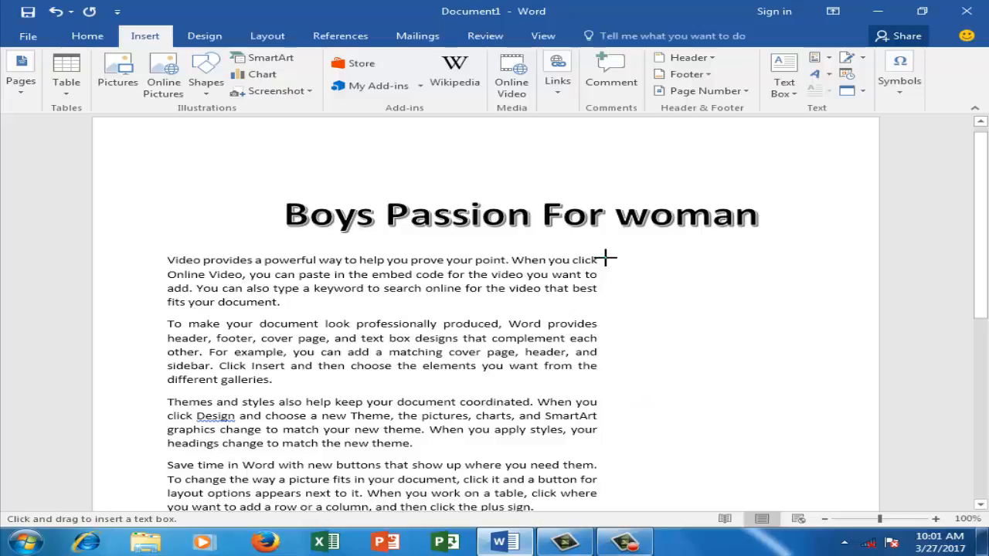
{"action": "mouse_move", "coordinate": [753, 326]}
{"action": "left_mouse_down"}
{"action": "mouse_move", "coordinate": [824, 435]}
{"action": "mouse_move", "coordinate": [826, 519]}
{"action": "mouse_move", "coordinate": [824, 479]}
{"action": "left_mouse_up"}
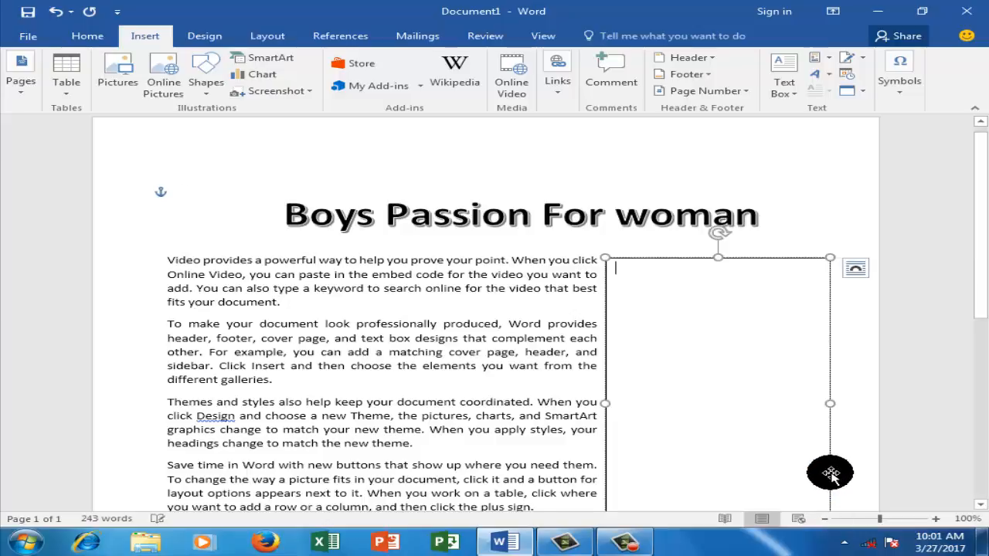
Enlarge the second text box to about 4.52" high and 2.52" wide so it ends level with the last paragraph
{"action": "scroll", "coordinate": [847, 456], "scroll_direction": "down", "scroll_amount": 3}
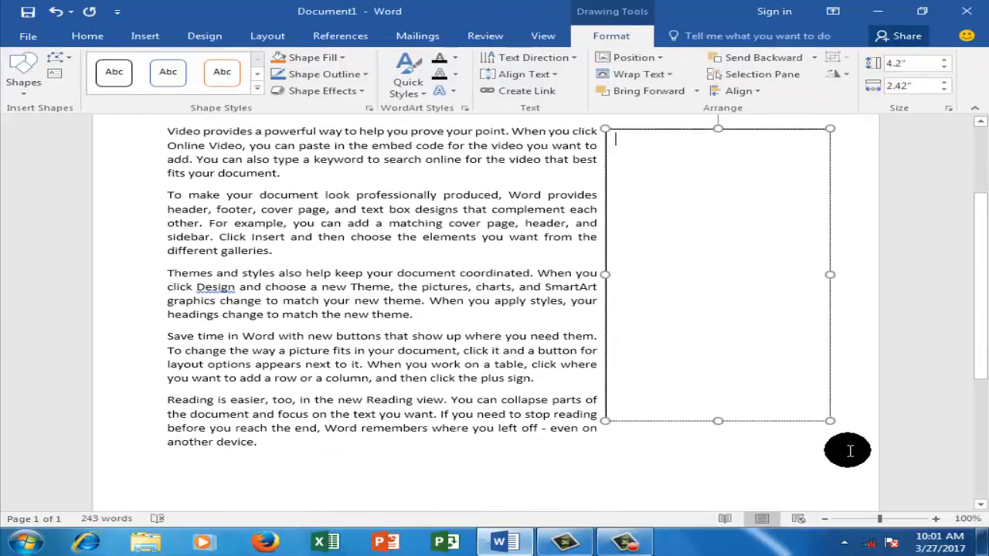
{"action": "scroll", "coordinate": [851, 451], "scroll_direction": "up", "scroll_amount": 3}
{"action": "scroll", "coordinate": [828, 469], "scroll_direction": "down", "scroll_amount": 1}
{"action": "scroll", "coordinate": [825, 467], "scroll_direction": "up", "scroll_amount": 1}
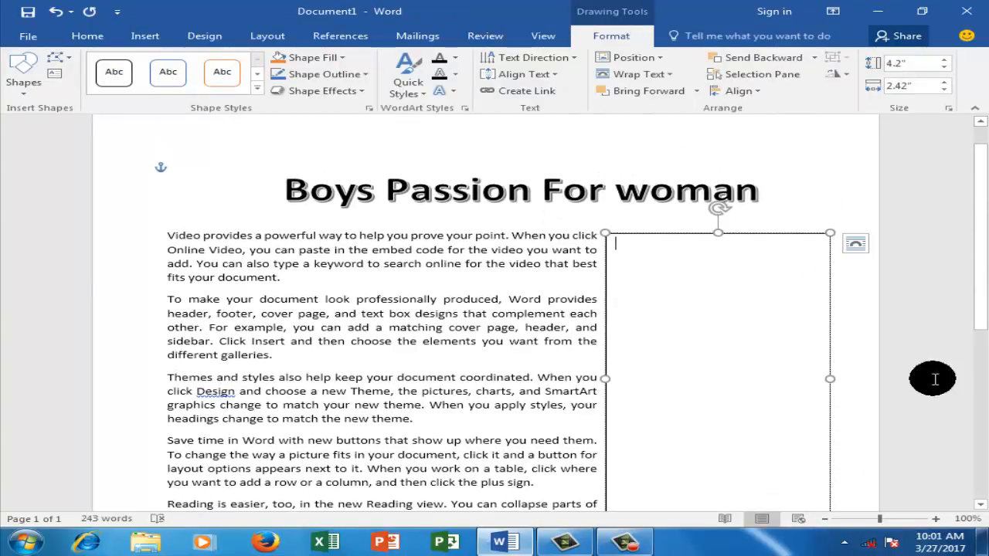
{"action": "left_click_drag", "start_coordinate": [982, 322], "coordinate": [981, 379]}
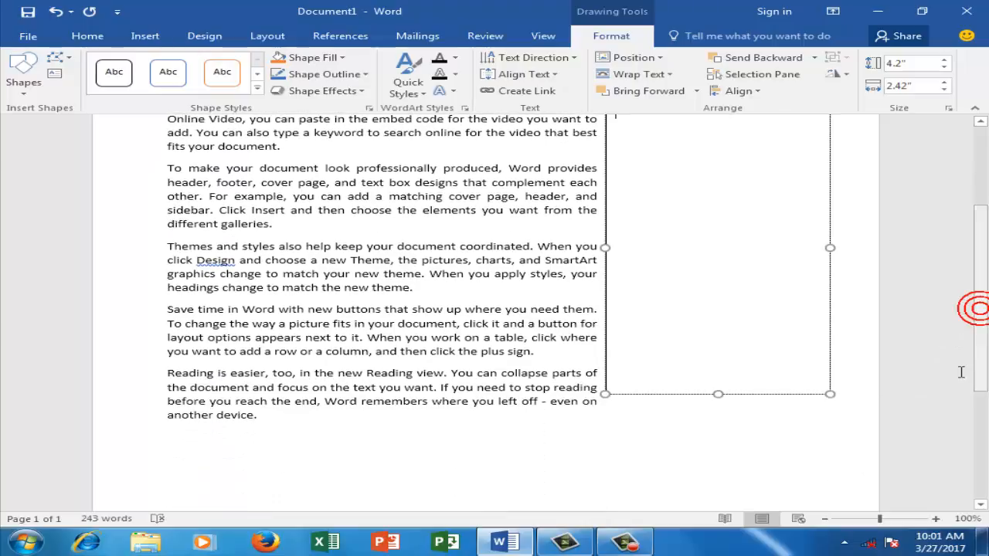
{"action": "left_click_drag", "start_coordinate": [832, 402], "coordinate": [839, 415]}
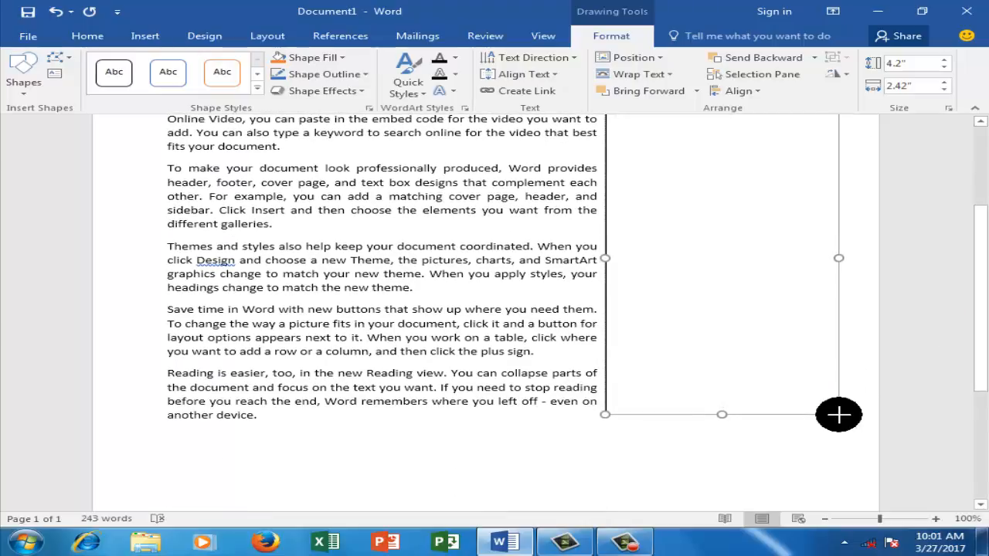
{"action": "left_click", "coordinate": [669, 446]}
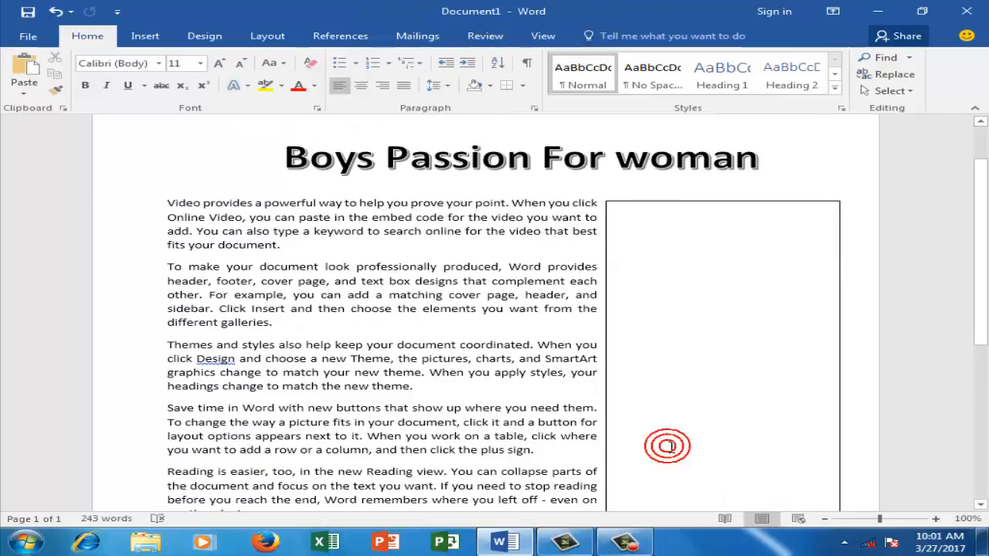
Start inserting a picture file into the empty second text box and look through the Desktop location
{"action": "left_click", "coordinate": [677, 203]}
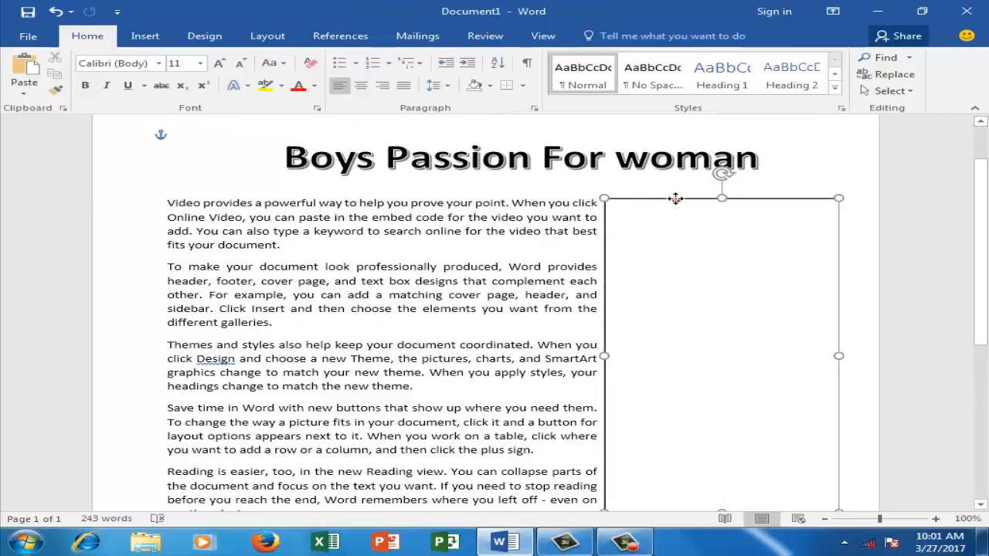
{"action": "left_click", "coordinate": [662, 215]}
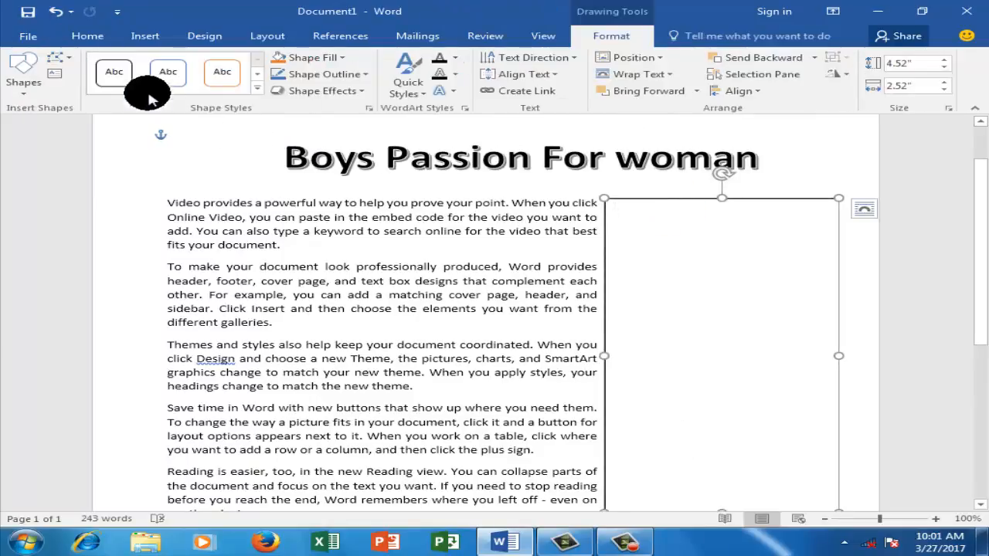
{"action": "left_click", "coordinate": [139, 38]}
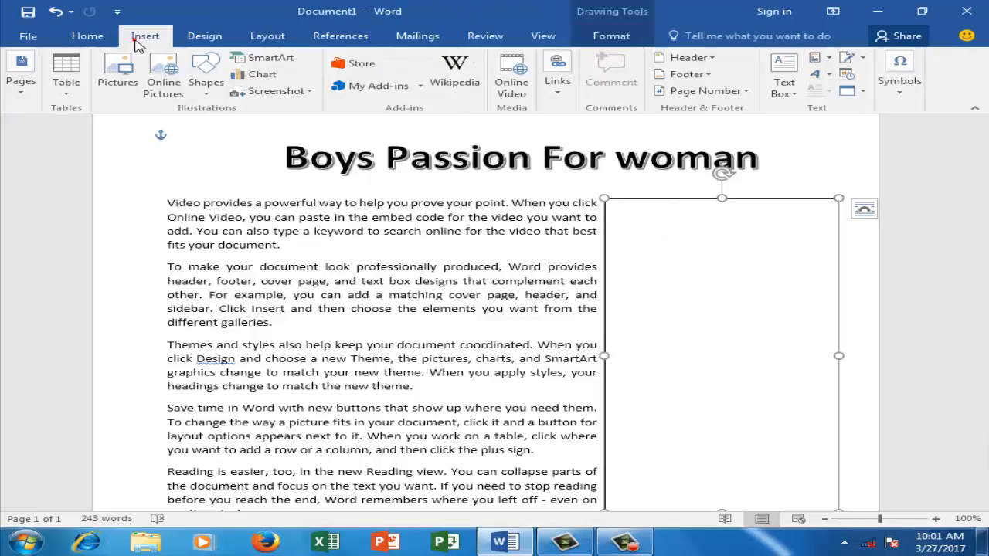
{"action": "left_click", "coordinate": [119, 81]}
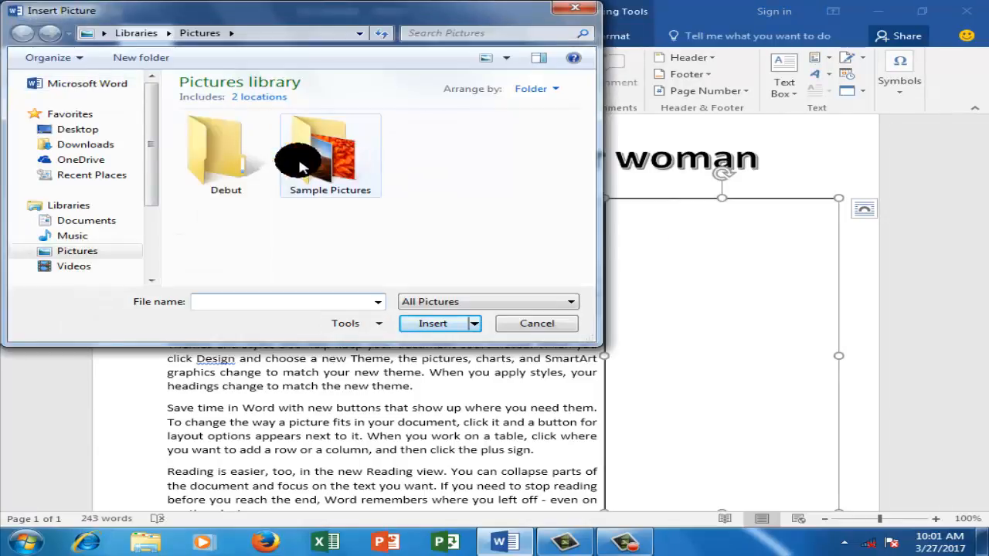
{"action": "left_click", "coordinate": [108, 131]}
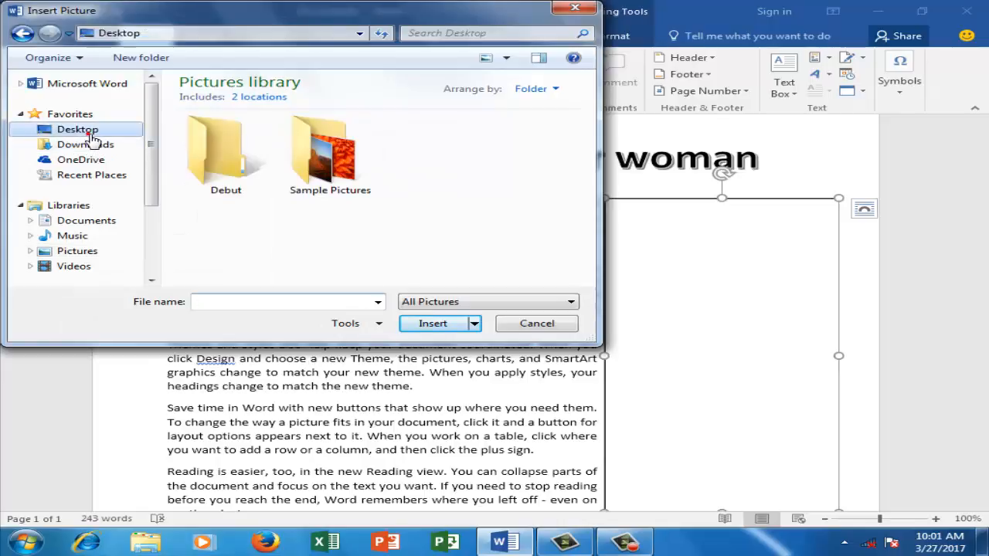
{"action": "mouse_move", "coordinate": [588, 114]}
{"action": "left_mouse_down"}
{"action": "mouse_move", "coordinate": [602, 277]}
{"action": "mouse_move", "coordinate": [581, 186]}
{"action": "mouse_move", "coordinate": [581, 276]}
{"action": "mouse_move", "coordinate": [553, 108]}
{"action": "mouse_move", "coordinate": [578, 154]}
{"action": "mouse_move", "coordinate": [587, 280]}
{"action": "mouse_move", "coordinate": [570, 111]}
{"action": "mouse_move", "coordinate": [571, 122]}
{"action": "left_mouse_up"}
{"action": "left_click", "coordinate": [278, 91]}
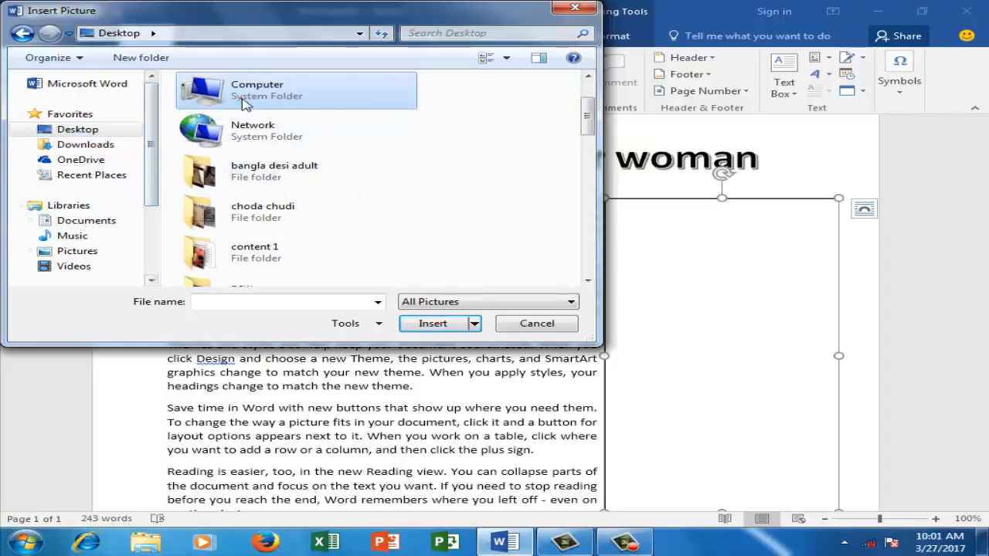
Browse to the ARTIST folder inside "old drive 2 all song" on Local Disk (D:)
{"action": "left_click_drag", "start_coordinate": [154, 194], "coordinate": [153, 244]}
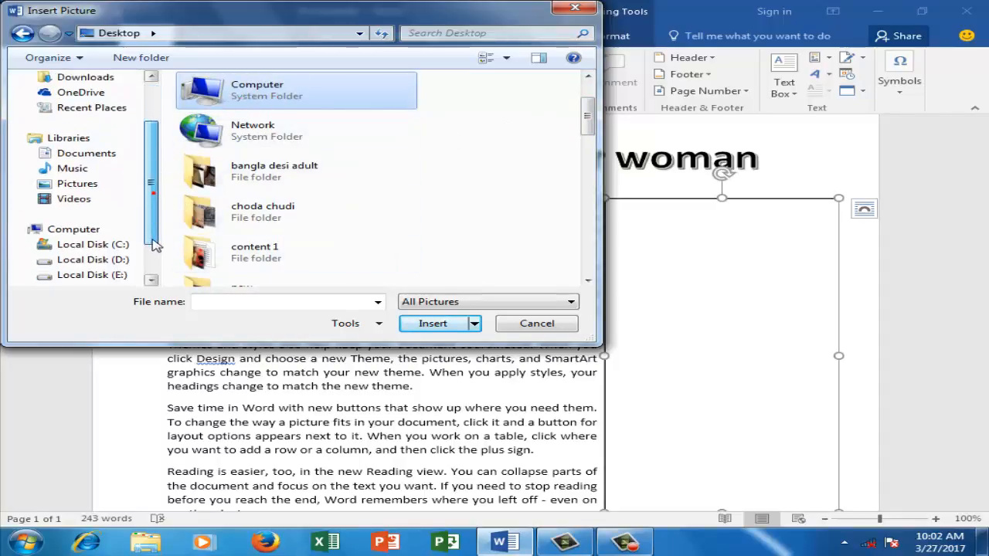
{"action": "left_click", "coordinate": [124, 244]}
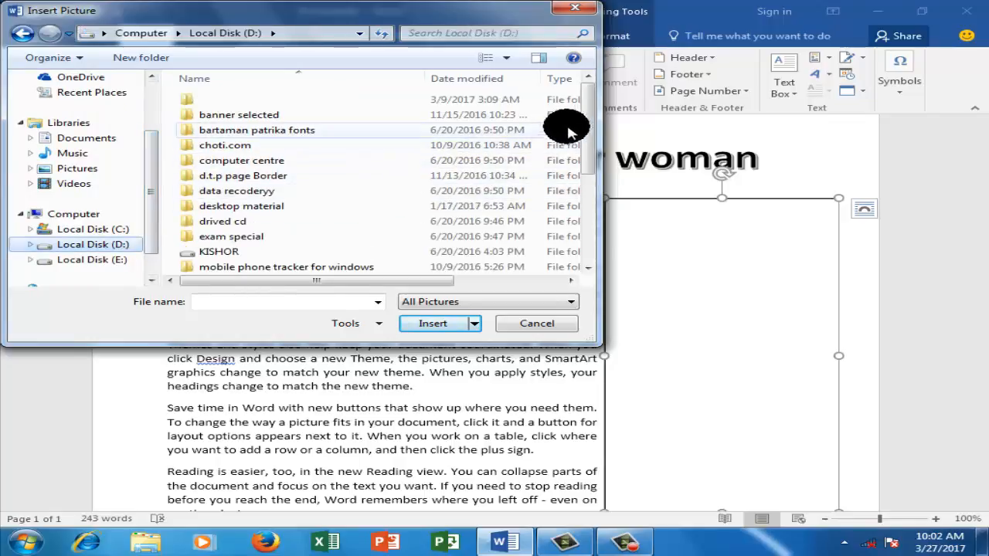
{"action": "left_click_drag", "start_coordinate": [585, 123], "coordinate": [585, 170]}
{"action": "left_click", "coordinate": [226, 247]}
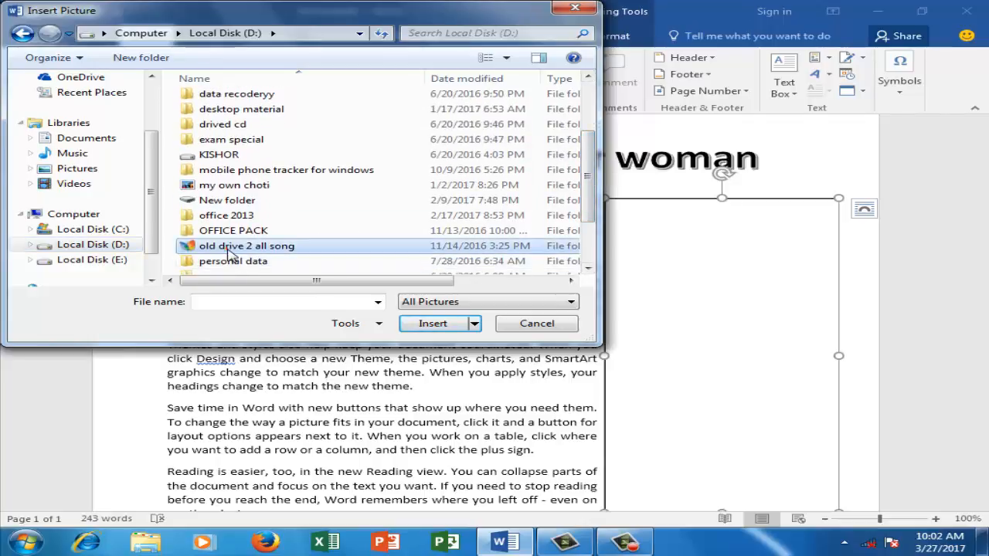
{"action": "double_click", "coordinate": [227, 248]}
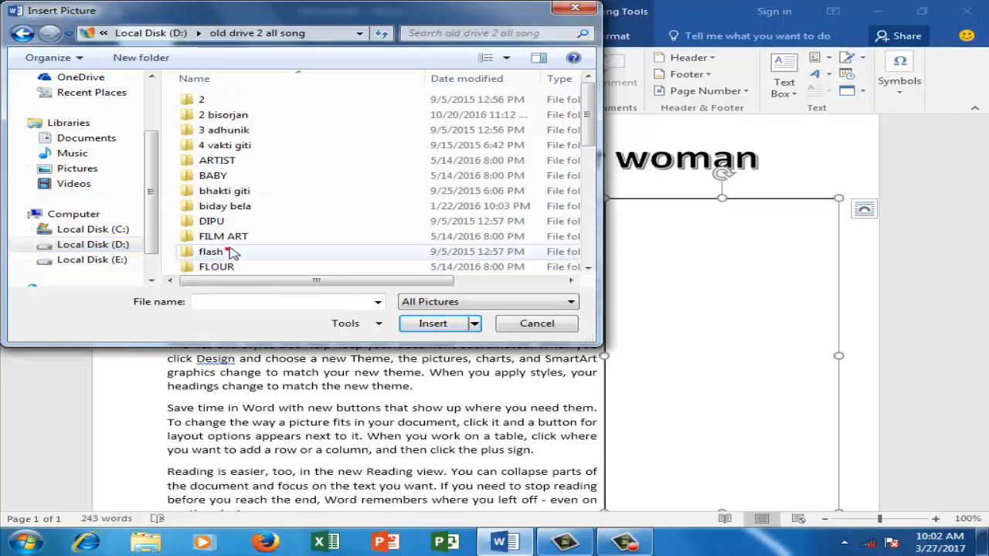
{"action": "double_click", "coordinate": [238, 164]}
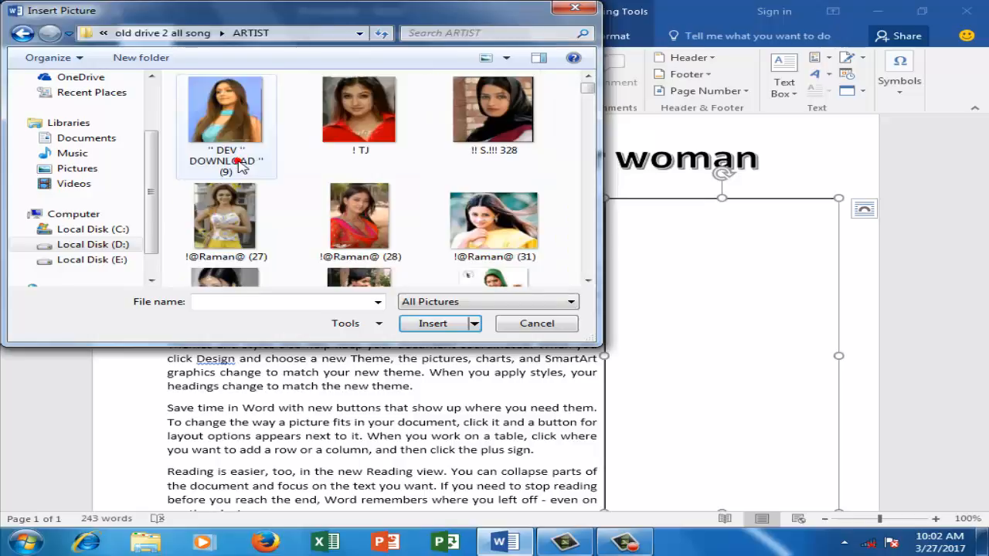
Insert the picture ",,,ST,,, (40)" into the second text box
{"action": "mouse_move", "coordinate": [587, 88]}
{"action": "left_mouse_down"}
{"action": "mouse_move", "coordinate": [587, 116]}
{"action": "mouse_move", "coordinate": [588, 104]}
{"action": "left_mouse_up"}
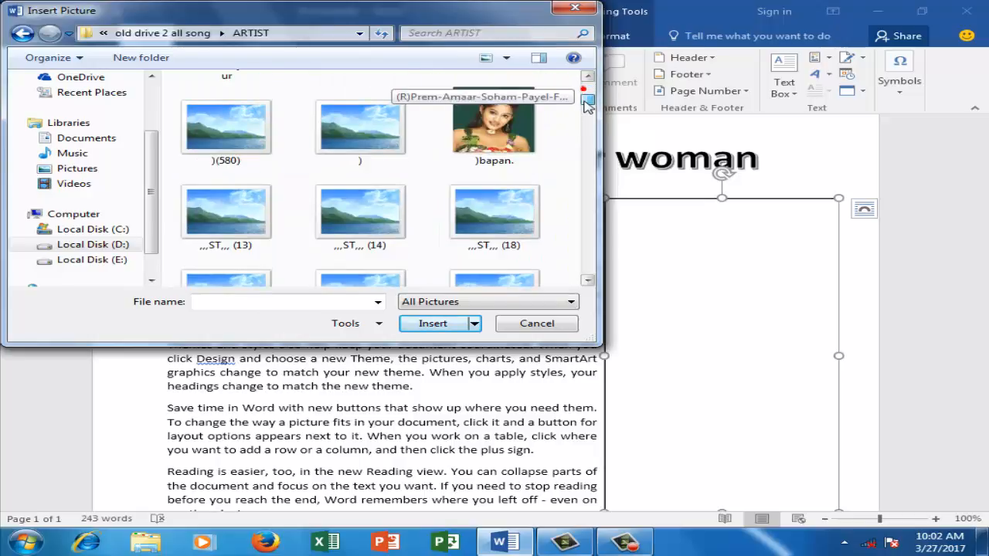
{"action": "left_click", "coordinate": [472, 272]}
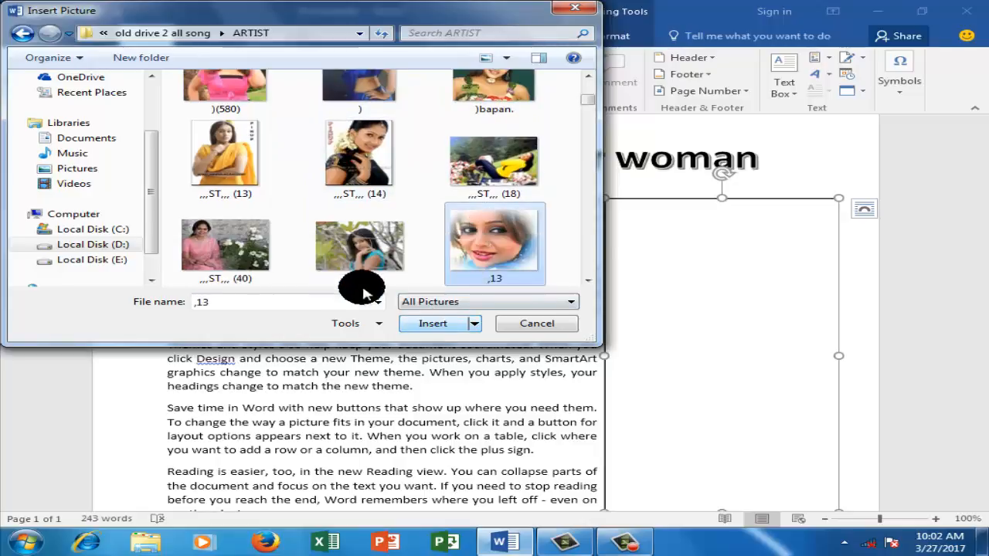
{"action": "left_click", "coordinate": [212, 242]}
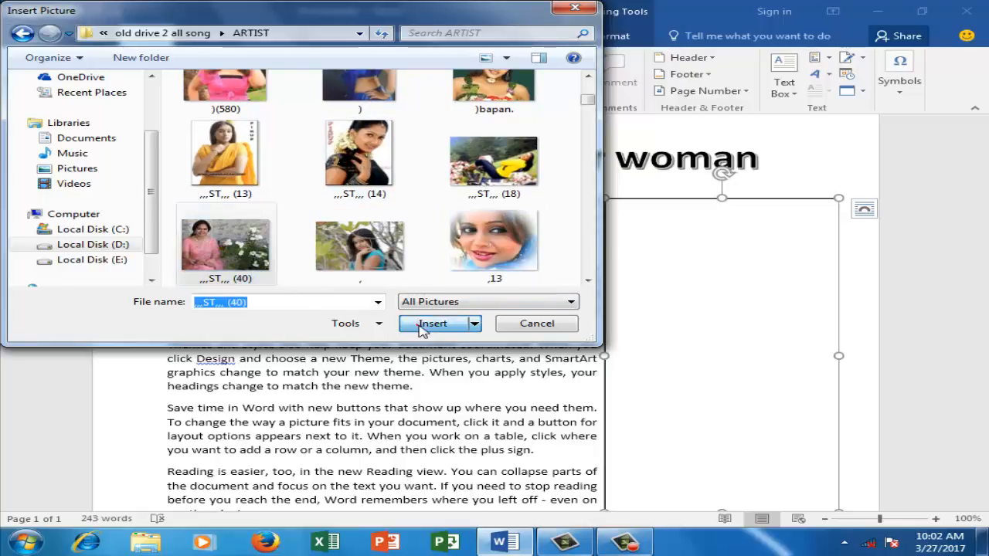
{"action": "left_click", "coordinate": [421, 323]}
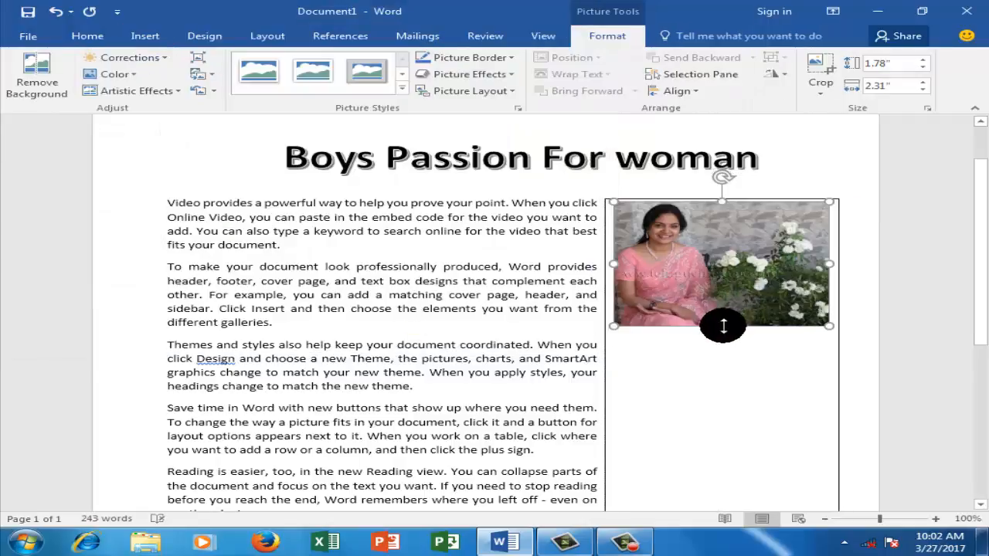
Stretch the picture to about 3.01" high and shorten its text box to end just below it
{"action": "left_click_drag", "start_coordinate": [724, 333], "coordinate": [737, 411]}
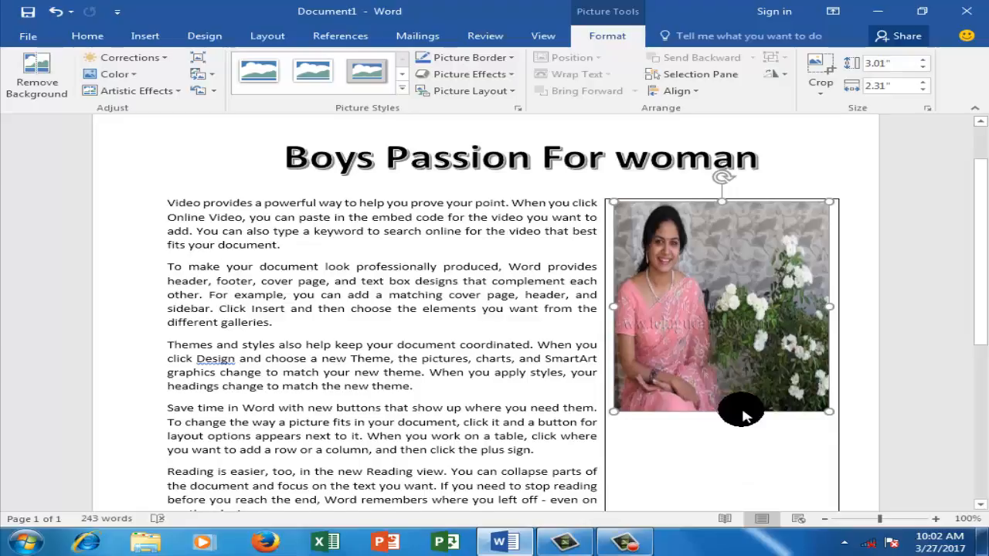
{"action": "scroll", "coordinate": [742, 414], "scroll_direction": "down", "scroll_amount": 3}
{"action": "left_click", "coordinate": [687, 374]}
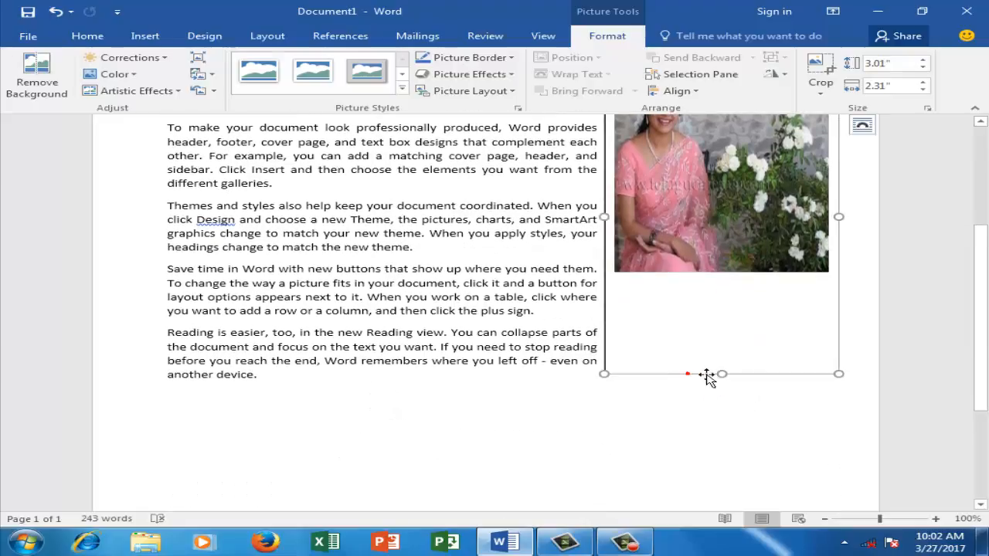
{"action": "mouse_move", "coordinate": [720, 374]}
{"action": "left_mouse_down"}
{"action": "mouse_move", "coordinate": [713, 270]}
{"action": "mouse_move", "coordinate": [705, 289]}
{"action": "left_mouse_up"}
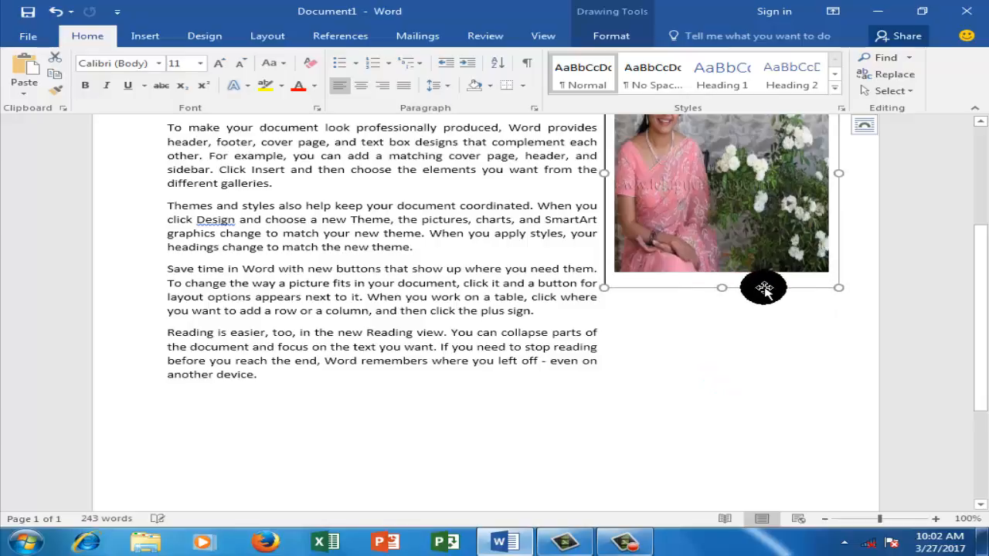
{"action": "right_click", "coordinate": [817, 290]}
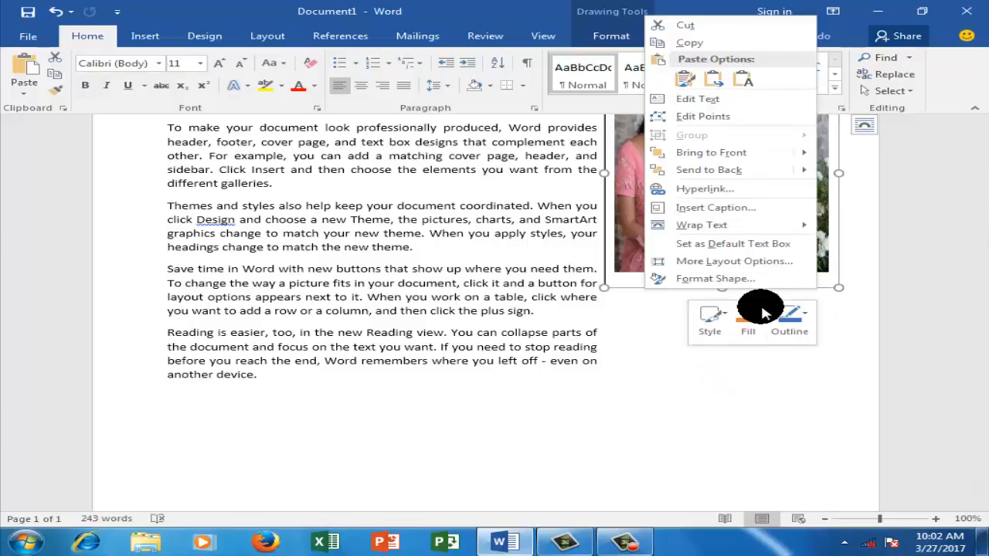
{"action": "left_click", "coordinate": [775, 338]}
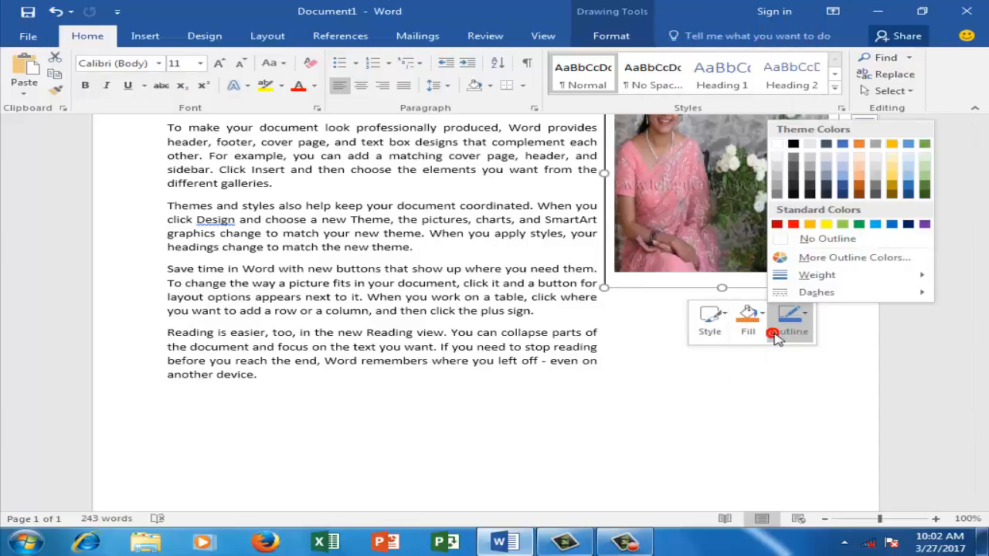
{"action": "left_click", "coordinate": [704, 343]}
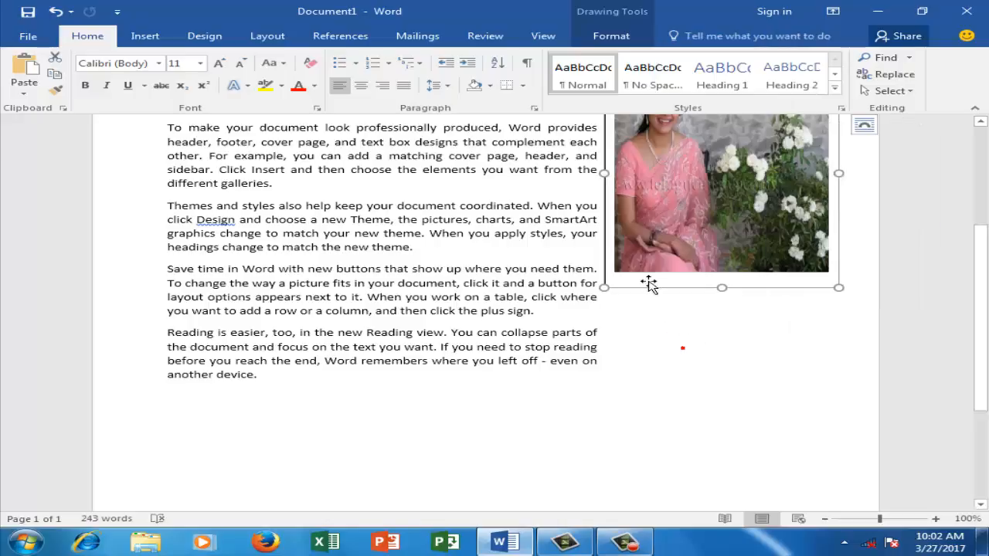
{"action": "right_click", "coordinate": [605, 282]}
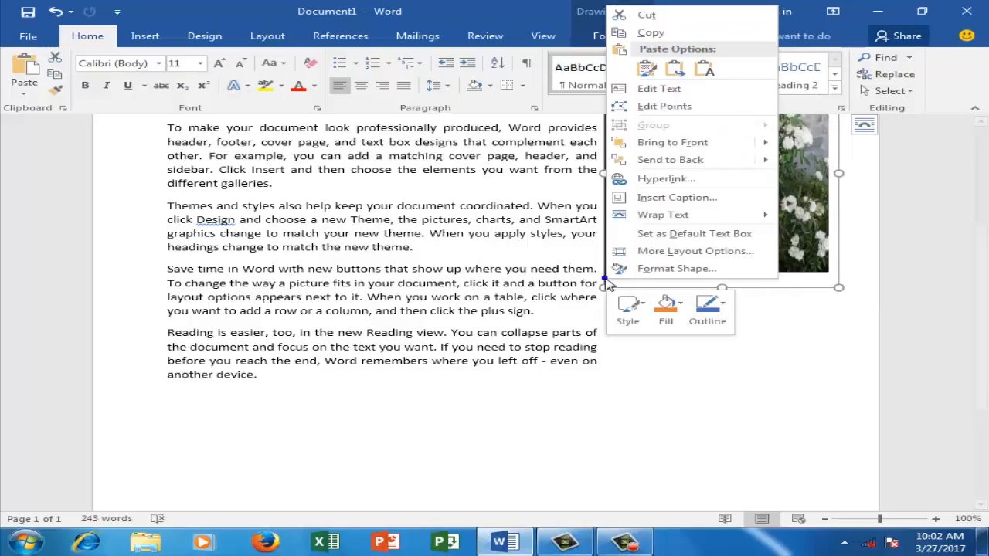
{"action": "mouse_move", "coordinate": [662, 150]}
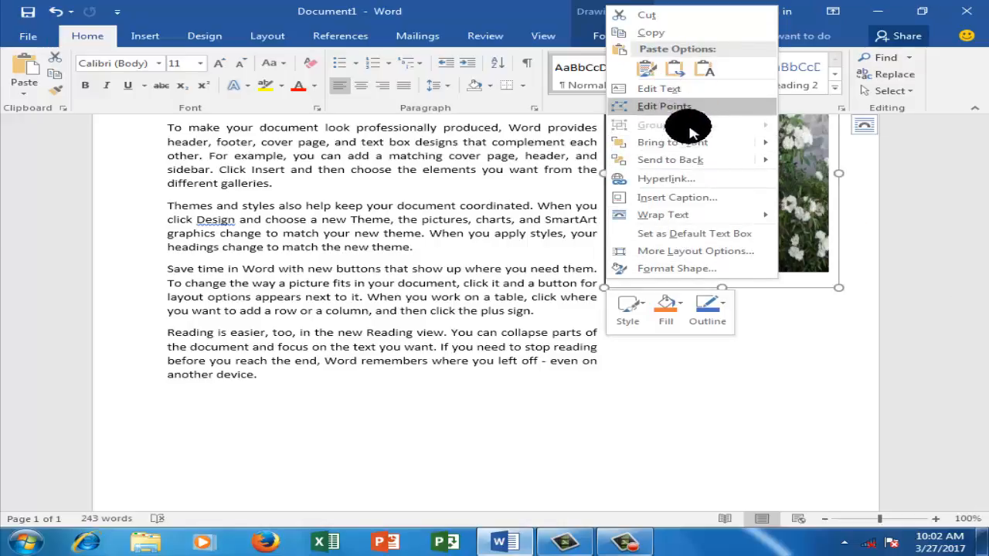
{"action": "left_click", "coordinate": [779, 307]}
{"action": "scroll", "coordinate": [777, 306], "scroll_direction": "up", "scroll_amount": 3}
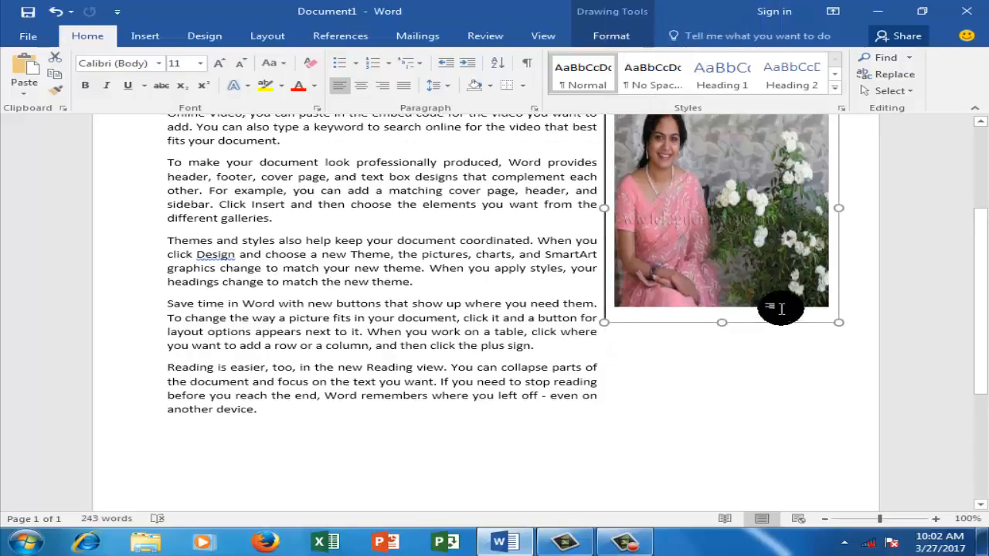
{"action": "scroll", "coordinate": [784, 286], "scroll_direction": "down", "scroll_amount": 2}
{"action": "scroll", "coordinate": [854, 239], "scroll_direction": "up", "scroll_amount": 3}
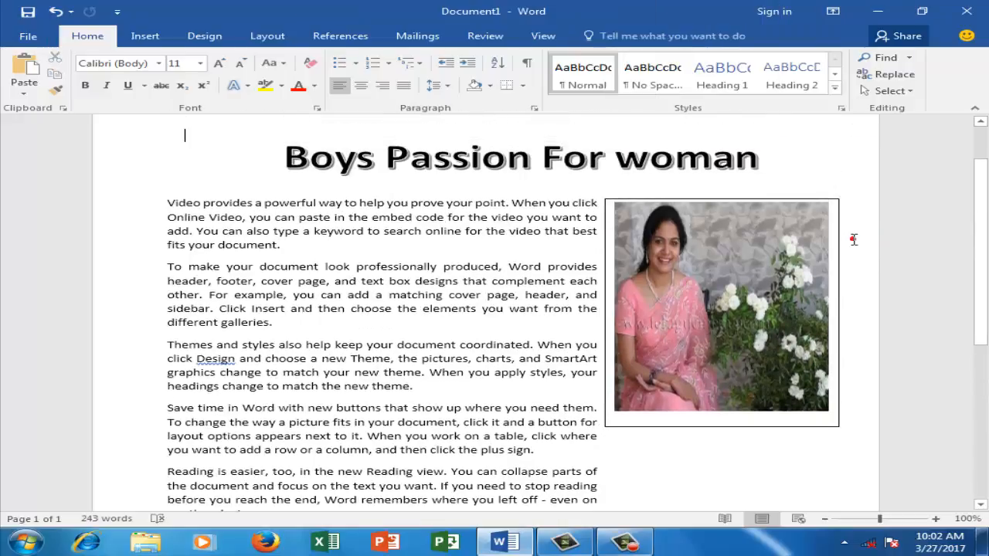
Remove the outline of the picture's text box by setting its line to No line, close the formatting pane and deselect the box
{"action": "right_click", "coordinate": [749, 200]}
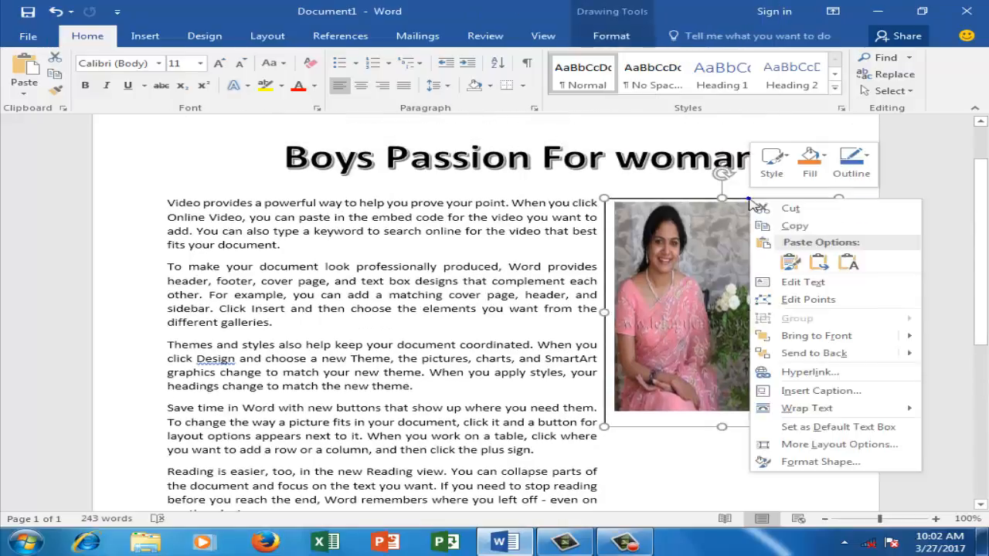
{"action": "mouse_move", "coordinate": [846, 352]}
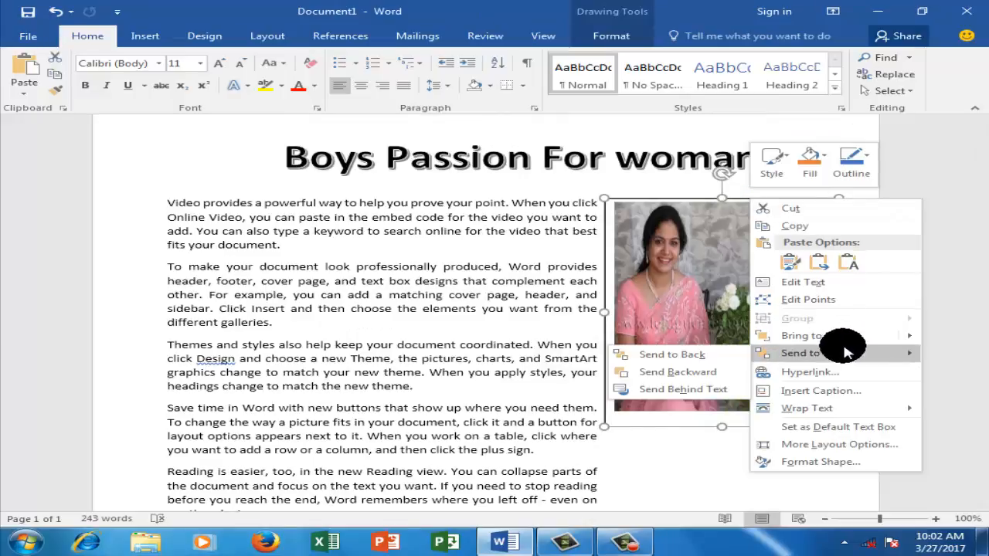
{"action": "left_click", "coordinate": [801, 462]}
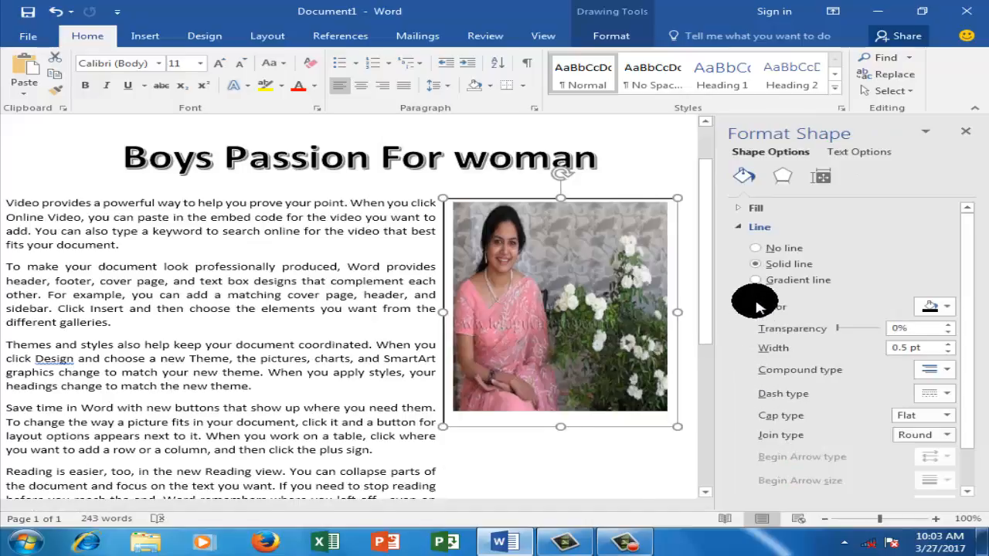
{"action": "left_click", "coordinate": [757, 248]}
{"action": "left_click", "coordinate": [848, 382]}
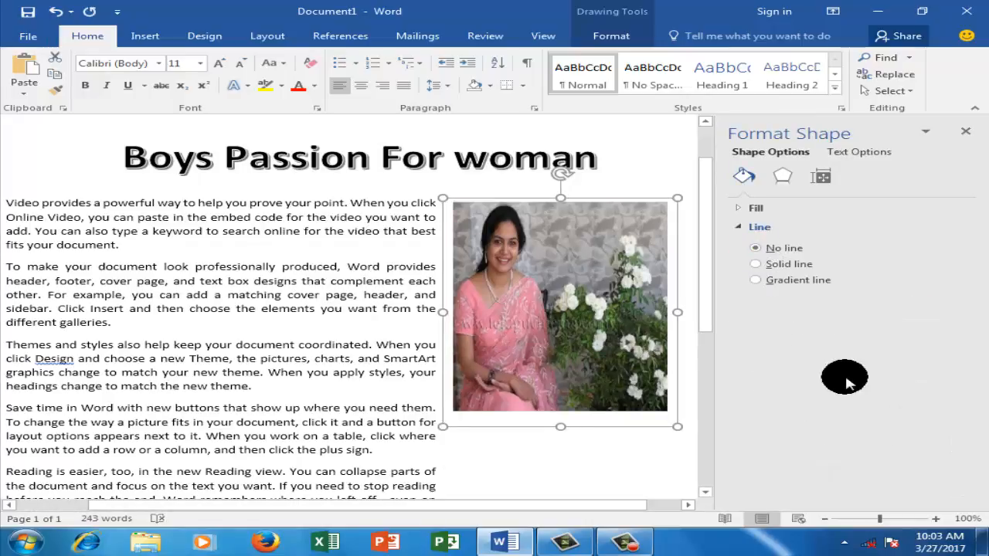
{"action": "left_click", "coordinate": [965, 133]}
{"action": "left_click", "coordinate": [664, 453]}
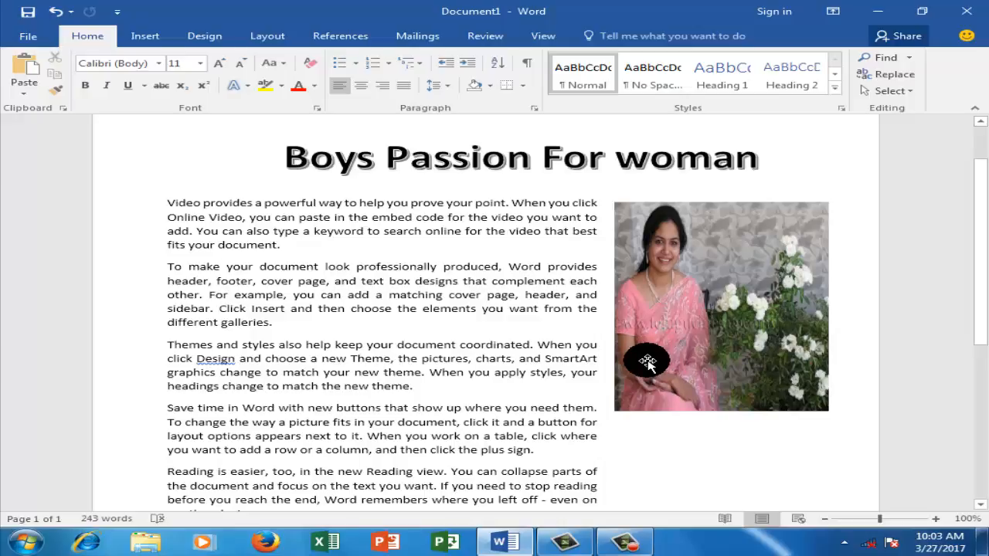
Insert the saved AutoText entry containing a person's name from Quick Parts at the start of the page
{"action": "left_click", "coordinate": [146, 36]}
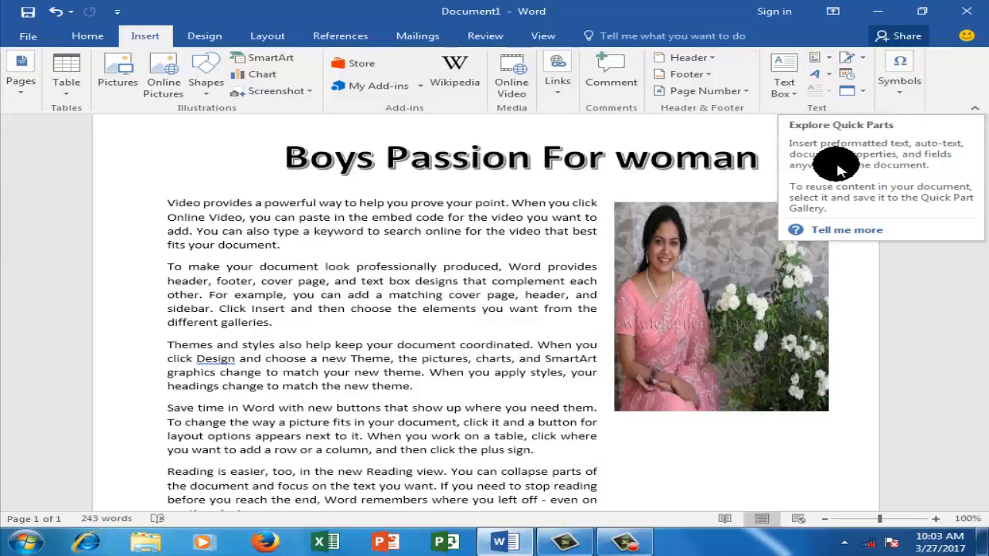
{"action": "left_click", "coordinate": [820, 64]}
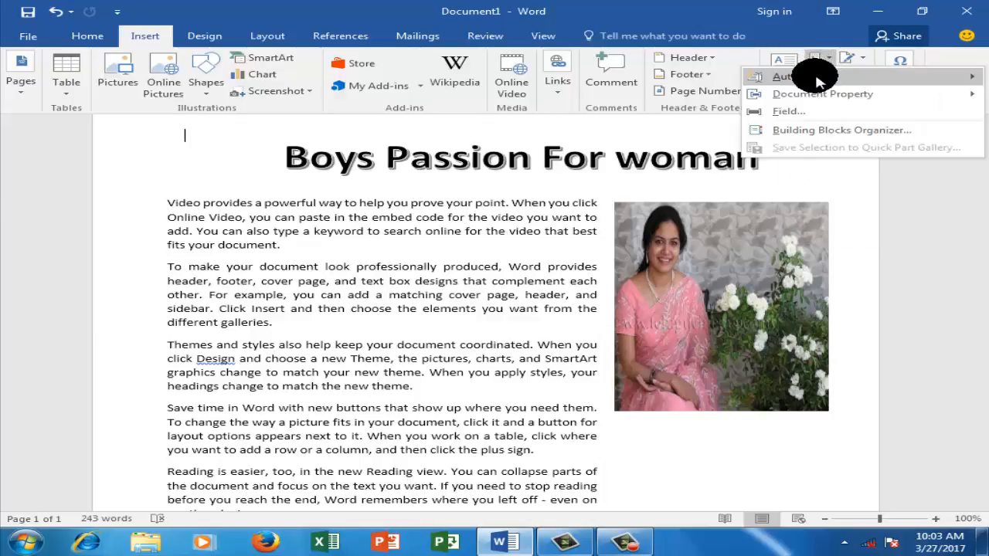
{"action": "mouse_move", "coordinate": [818, 80]}
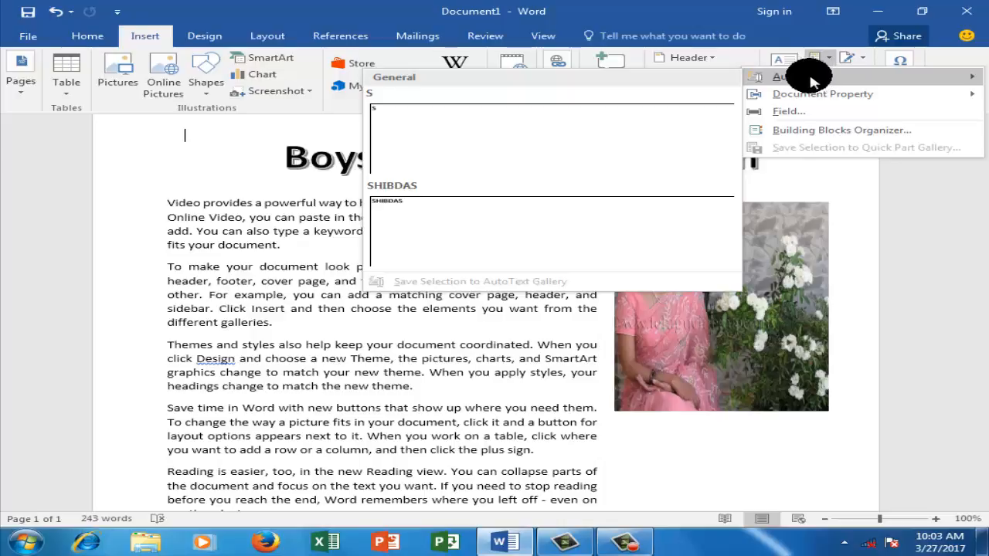
{"action": "left_click", "coordinate": [477, 204]}
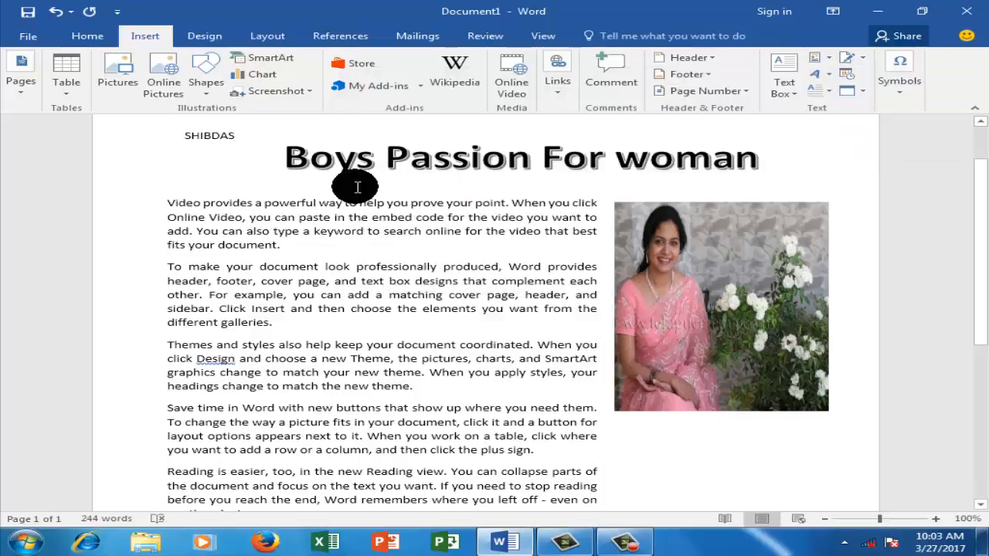
Delete the inserted AutoText name from the start of the page
{"action": "scroll", "coordinate": [353, 186], "scroll_direction": "up", "scroll_amount": 1}
{"action": "left_click_drag", "start_coordinate": [239, 168], "coordinate": [165, 163]}
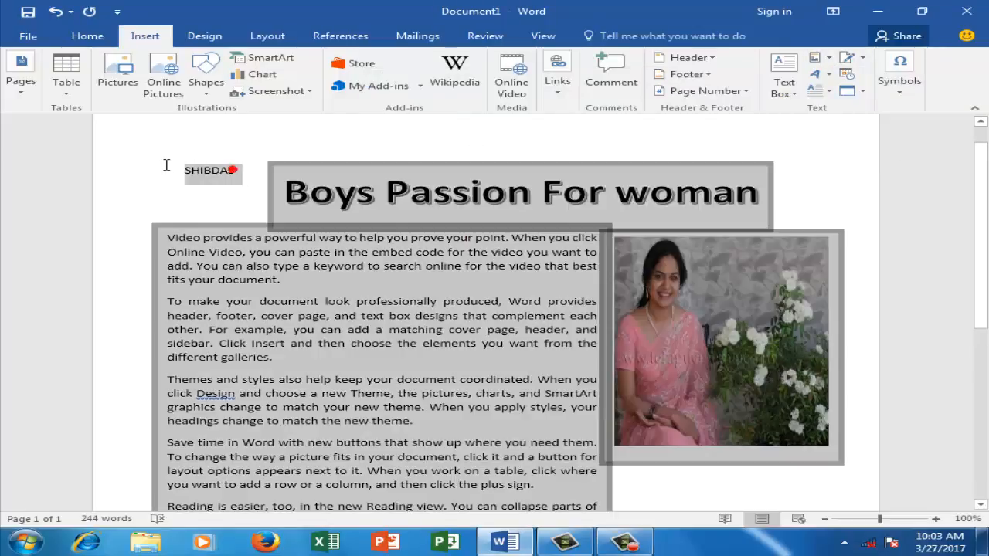
{"action": "left_click", "coordinate": [249, 163]}
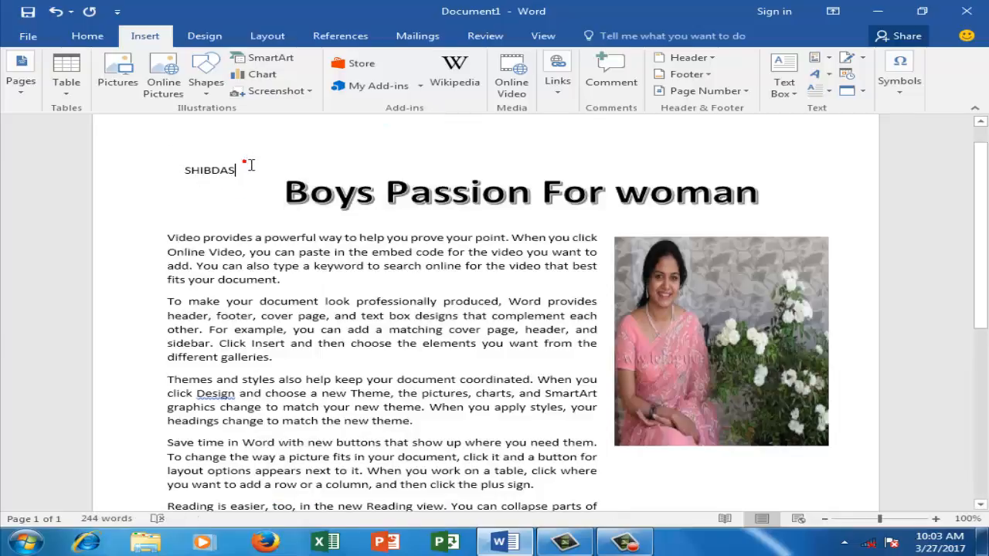
{"action": "left_click_drag", "start_coordinate": [213, 167], "coordinate": [189, 168]}
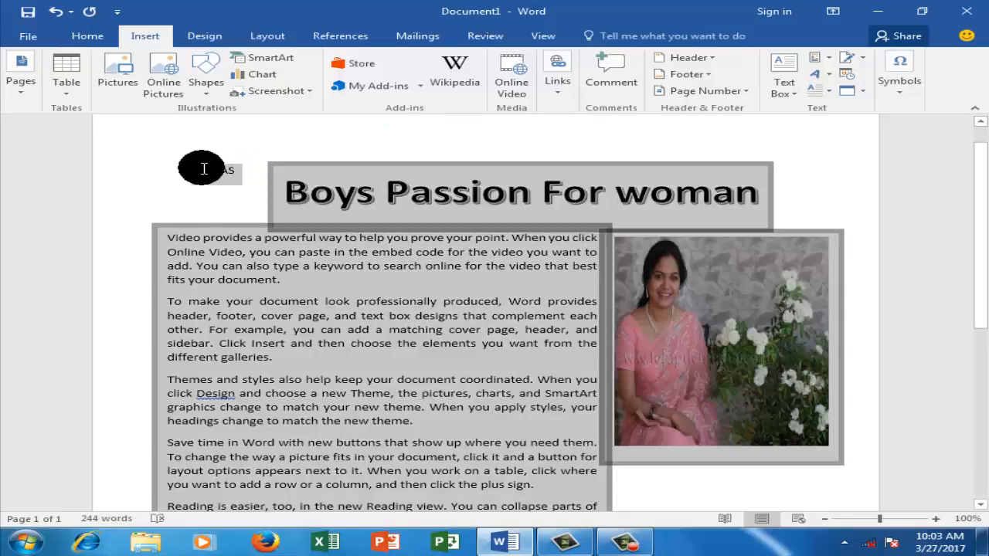
{"action": "left_click", "coordinate": [512, 143]}
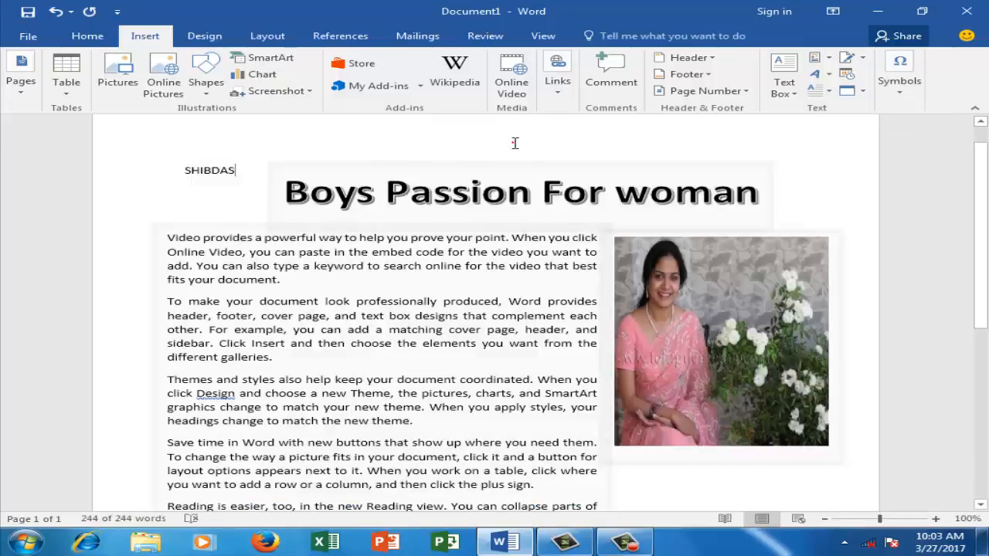
{"action": "left_click_drag", "start_coordinate": [237, 167], "coordinate": [169, 171]}
{"action": "left_click", "coordinate": [244, 176]}
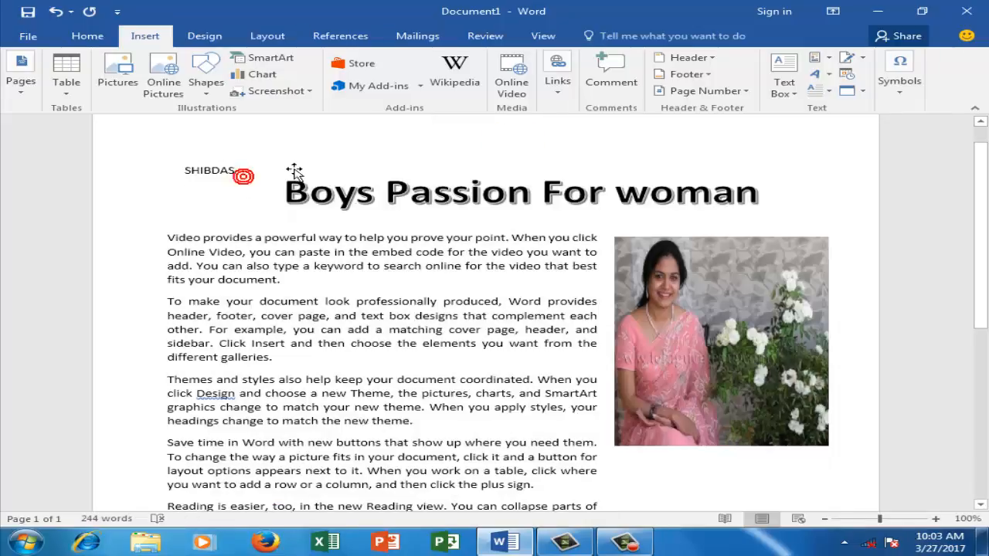
{"action": "key", "text": "BackSpace"}
{"action": "key", "text": "BackSpace"}
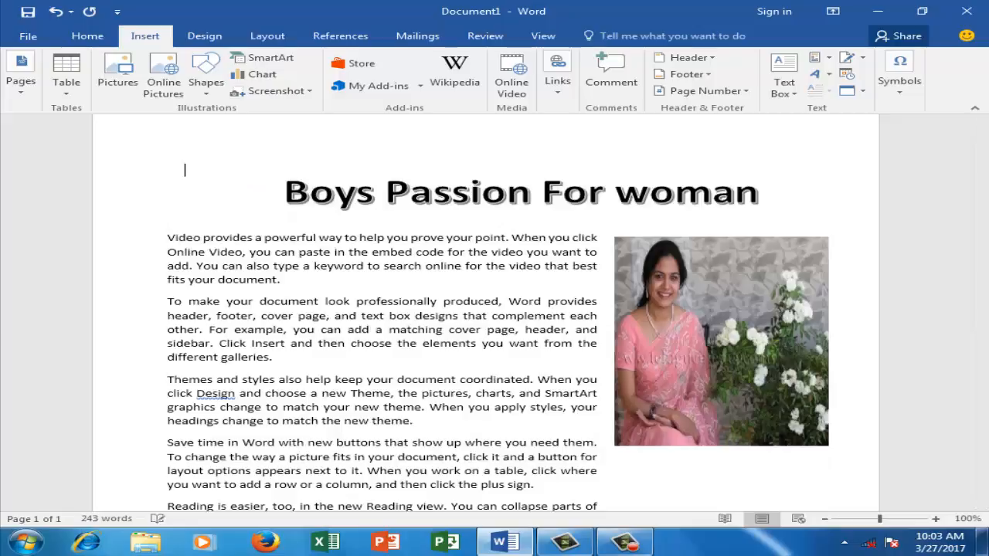
{"action": "left_click", "coordinate": [827, 76]}
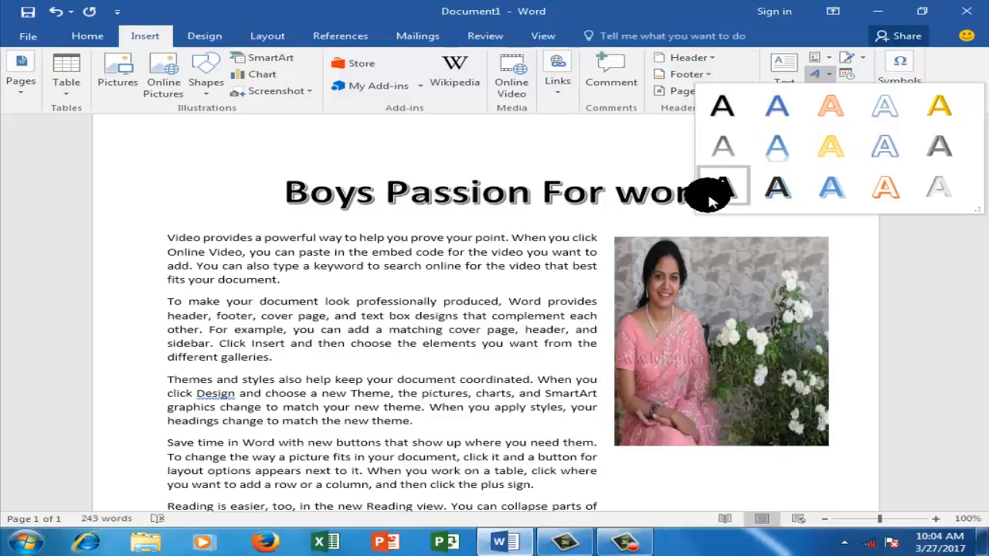
{"action": "left_click", "coordinate": [948, 237]}
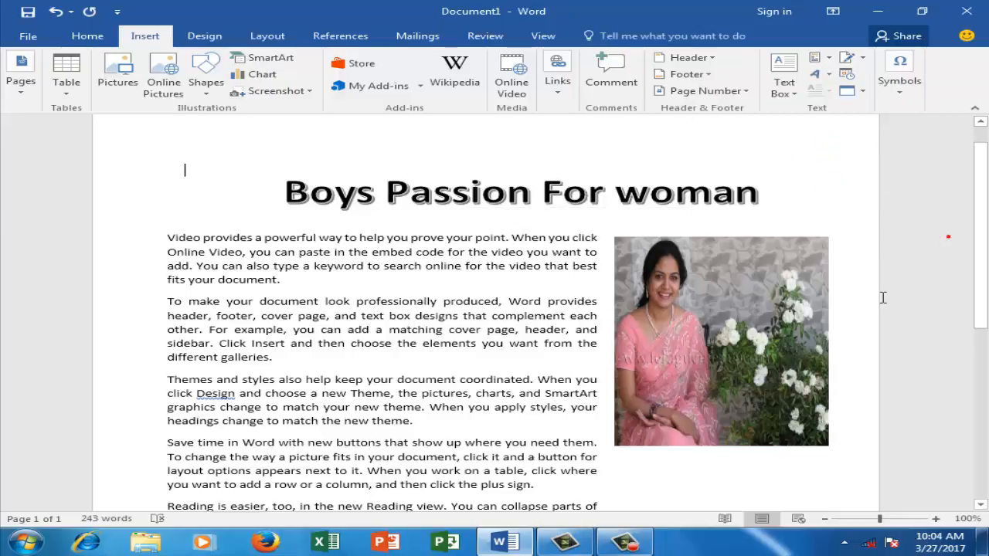
Enter the text "Girls fascination for money" in the blank area below the large text box
{"action": "left_click_drag", "start_coordinate": [981, 270], "coordinate": [981, 421]}
{"action": "left_click", "coordinate": [381, 294]}
{"action": "left_click", "coordinate": [287, 227]}
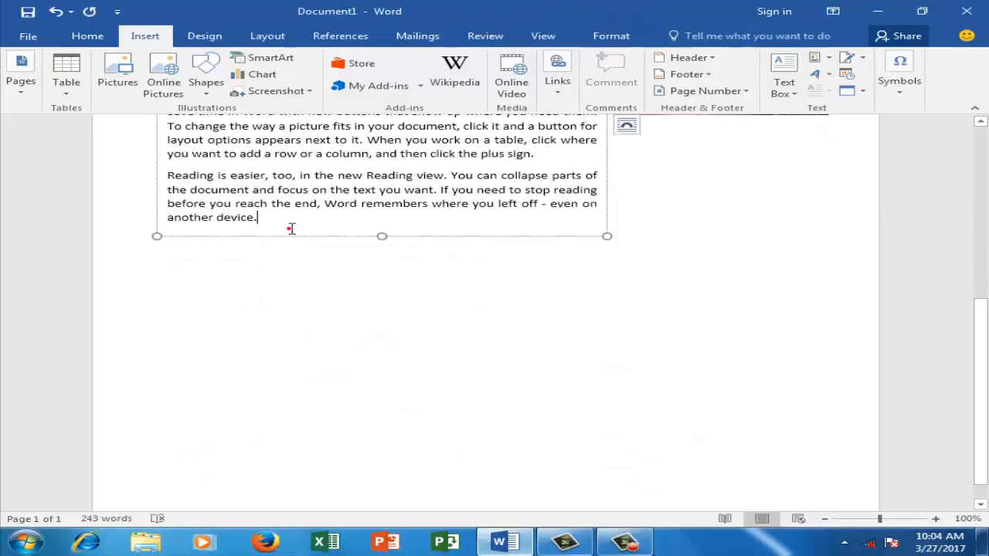
{"action": "scroll", "coordinate": [347, 269], "scroll_direction": "up", "scroll_amount": 5}
{"action": "scroll", "coordinate": [448, 298], "scroll_direction": "down", "scroll_amount": 5}
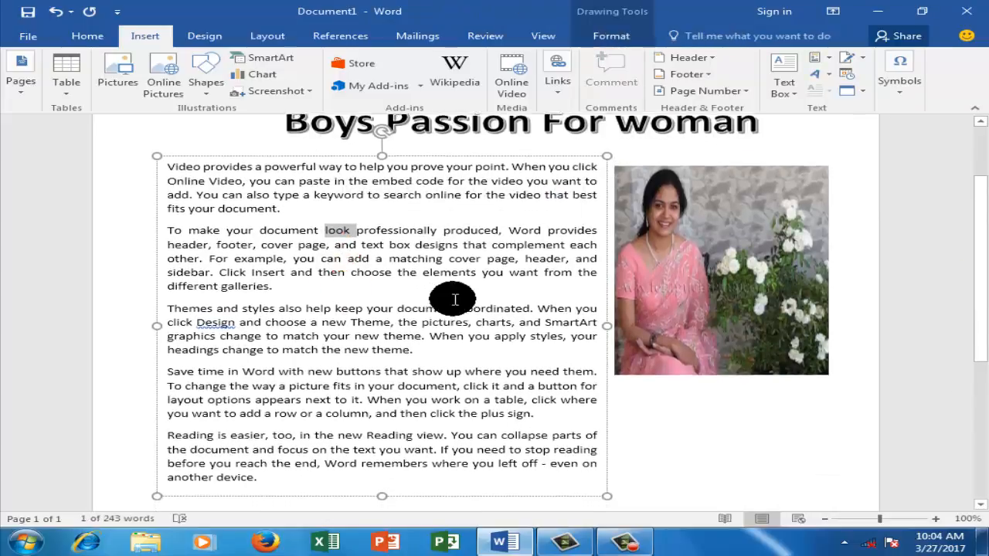
{"action": "left_click", "coordinate": [326, 354]}
{"action": "scroll", "coordinate": [329, 353], "scroll_direction": "up", "scroll_amount": 5}
{"action": "scroll", "coordinate": [466, 342], "scroll_direction": "down", "scroll_amount": 6}
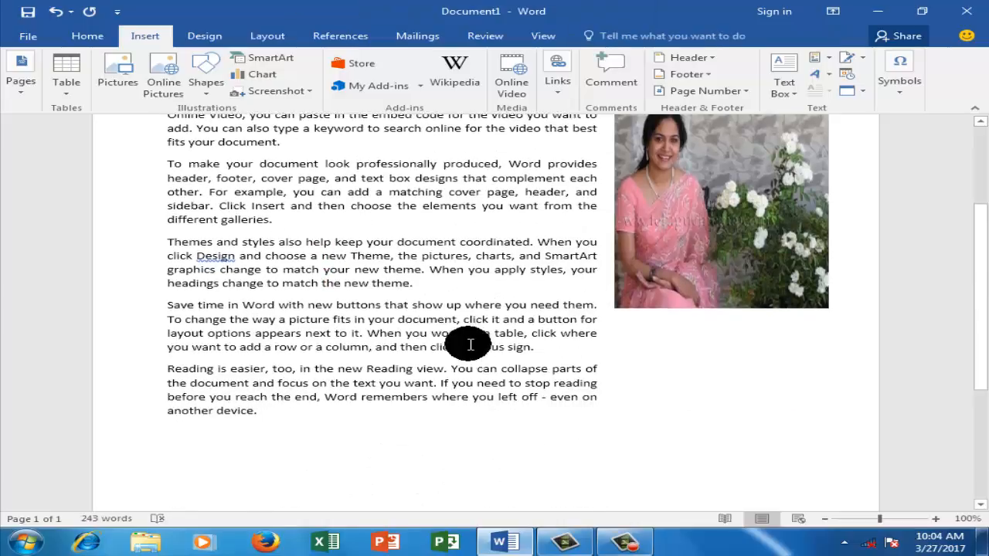
{"action": "left_click", "coordinate": [326, 370]}
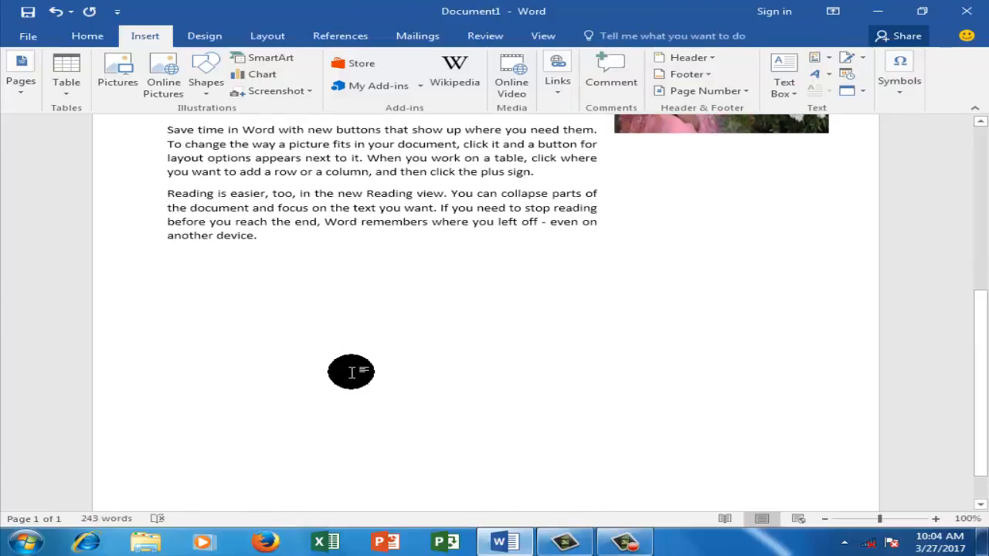
{"action": "left_click", "coordinate": [313, 324]}
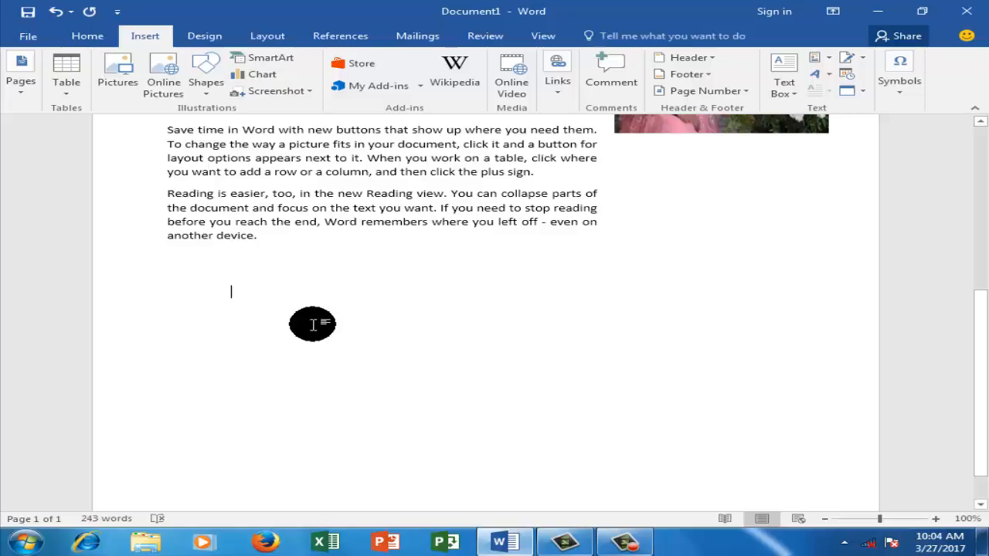
{"action": "type", "text": "Girls fascination for money"}
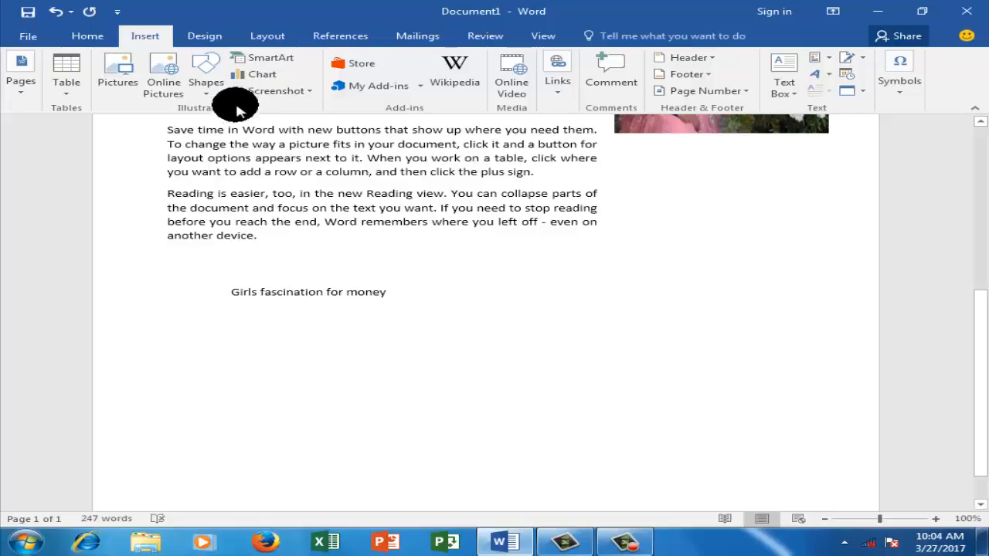
Convert the text "Girls fascination for money" to WordArt in the white-filled style with an orange outline and shadow
{"action": "left_click_drag", "start_coordinate": [360, 299], "coordinate": [231, 292]}
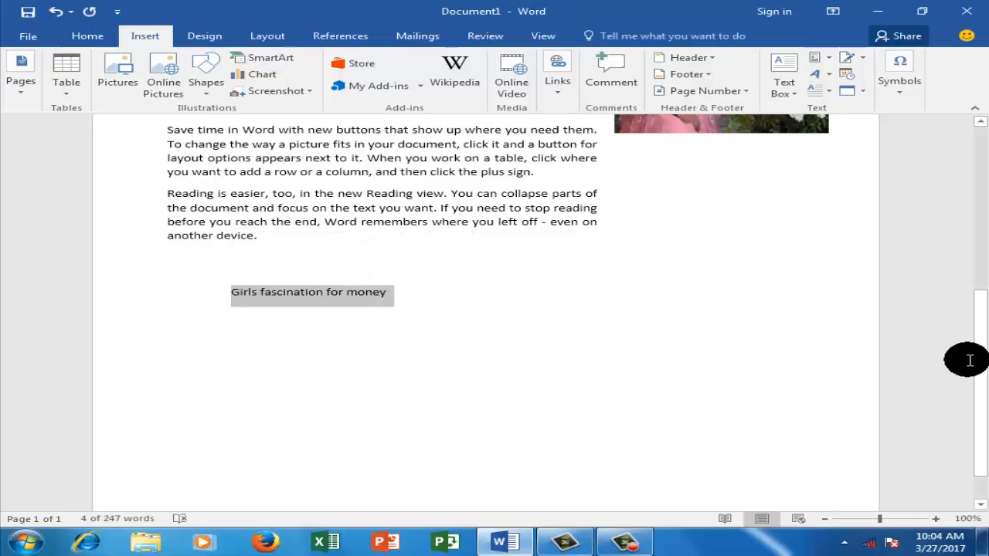
{"action": "left_click_drag", "start_coordinate": [980, 357], "coordinate": [977, 277]}
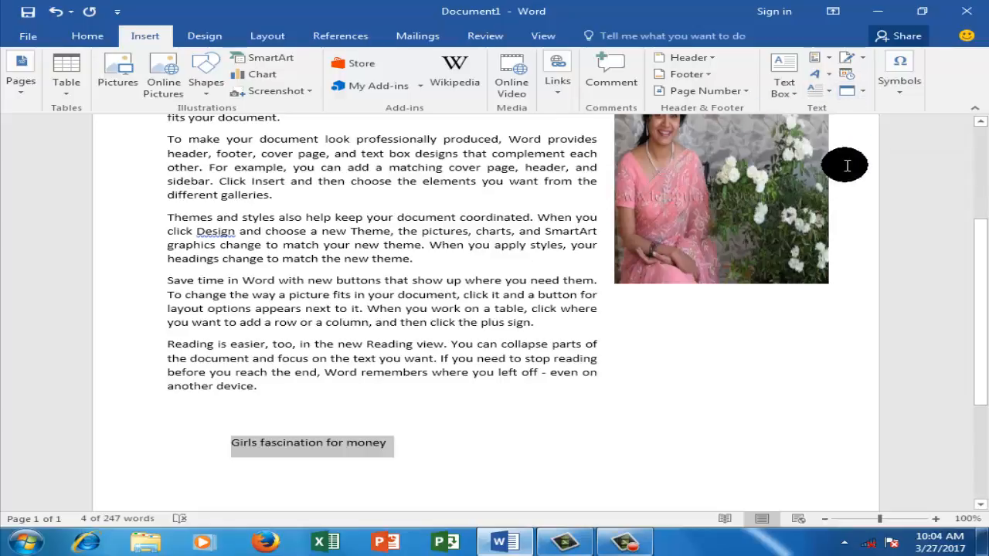
{"action": "left_click", "coordinate": [863, 61]}
{"action": "left_click", "coordinate": [856, 147]}
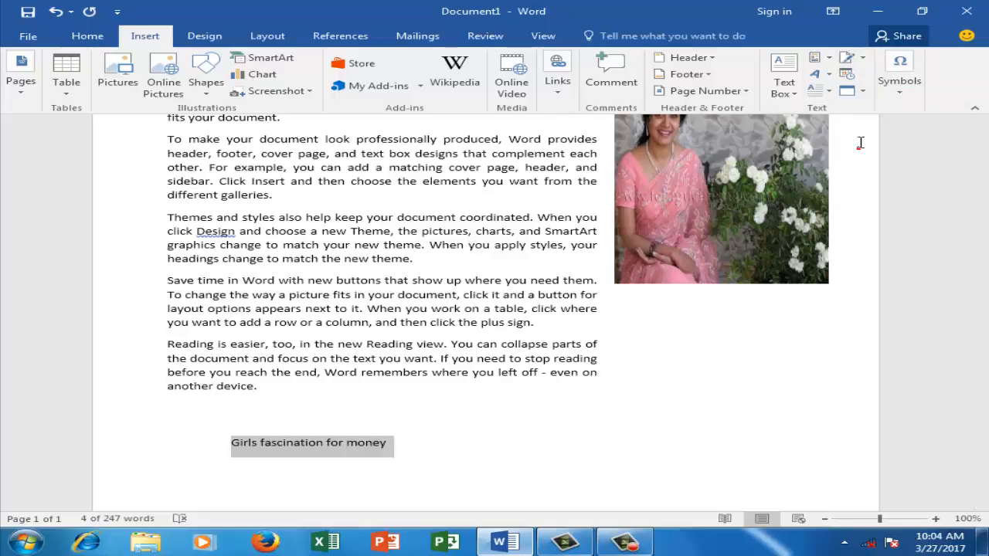
{"action": "left_click", "coordinate": [818, 74]}
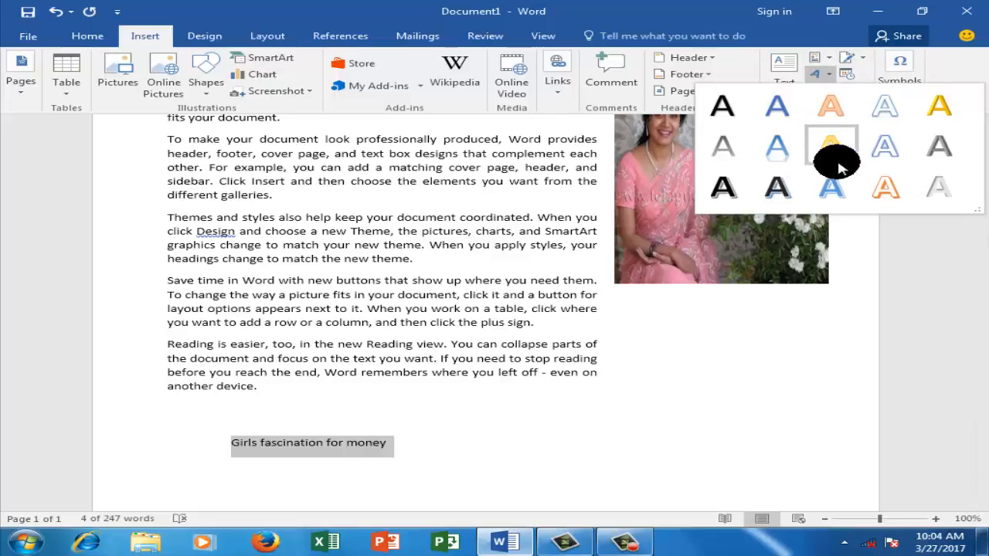
{"action": "left_click", "coordinate": [881, 189]}
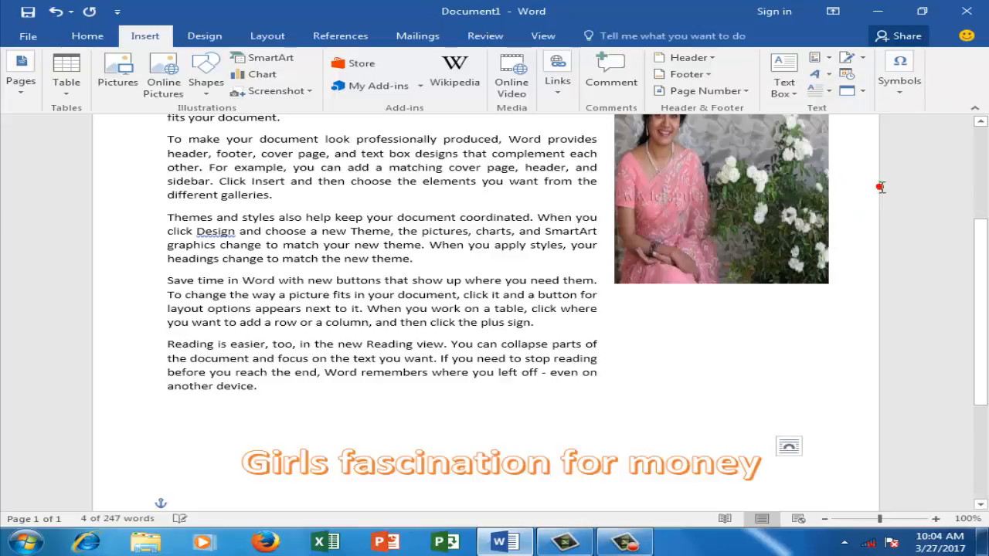
Try a solid red line around the lower WordArt heading's box and undo the colour change
{"action": "scroll", "coordinate": [708, 343], "scroll_direction": "down", "scroll_amount": 1}
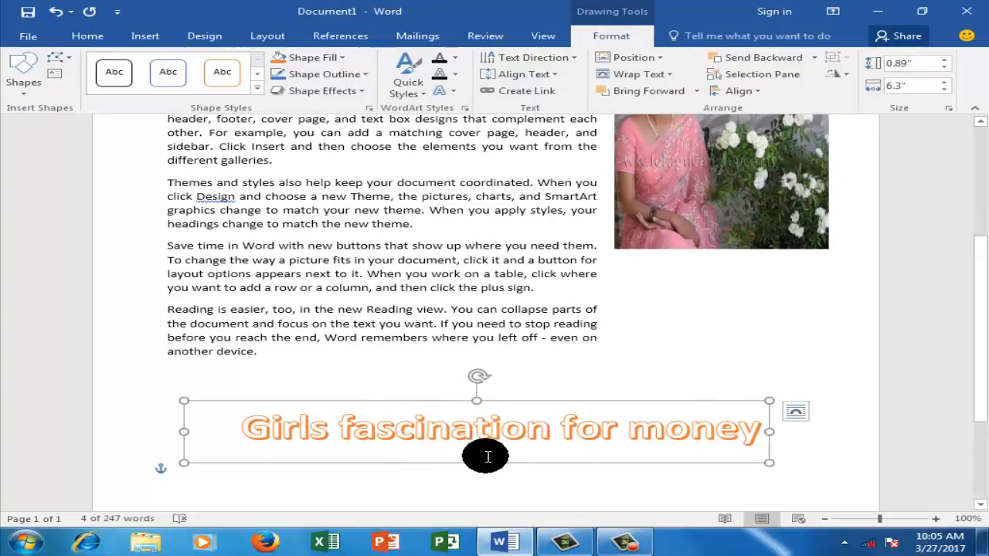
{"action": "right_click", "coordinate": [503, 426]}
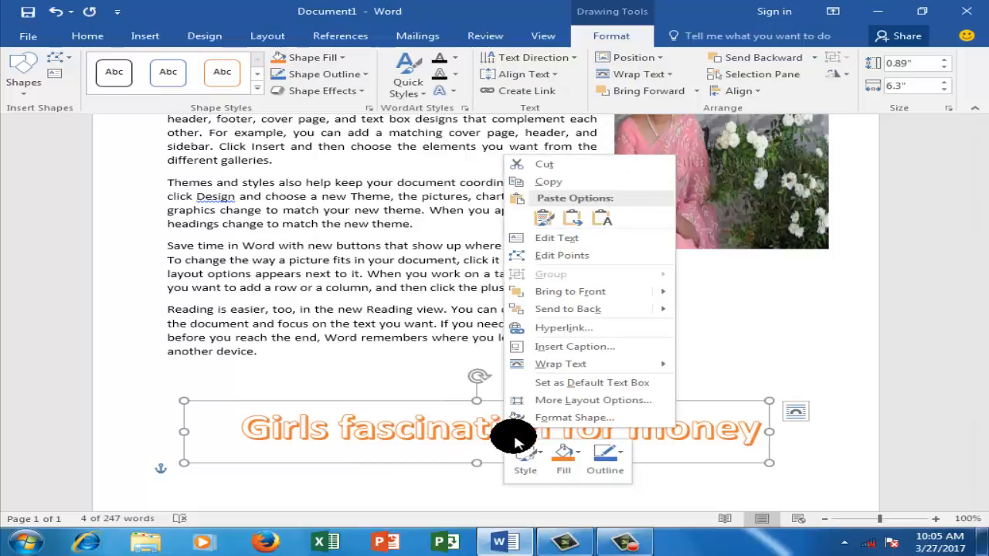
{"action": "left_click", "coordinate": [540, 417]}
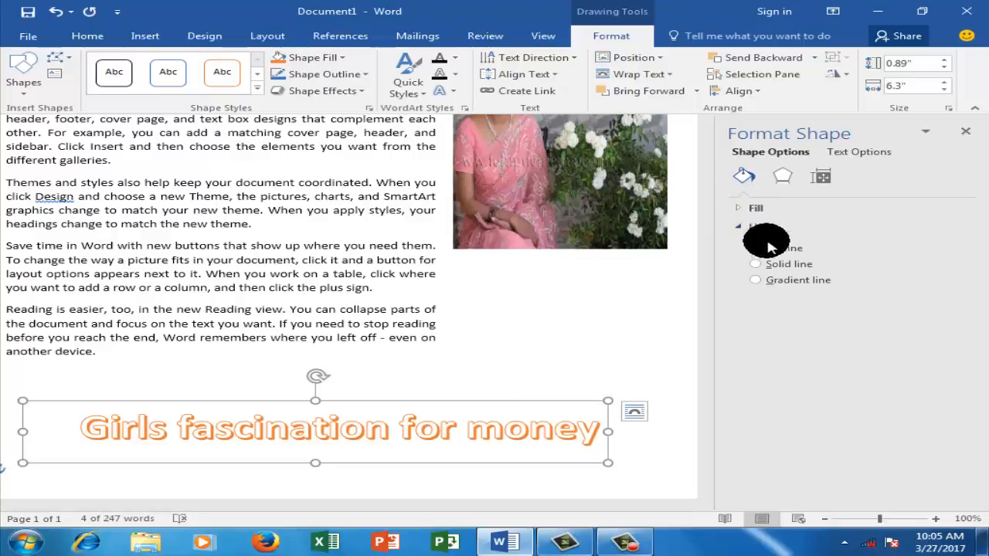
{"action": "left_click", "coordinate": [769, 265]}
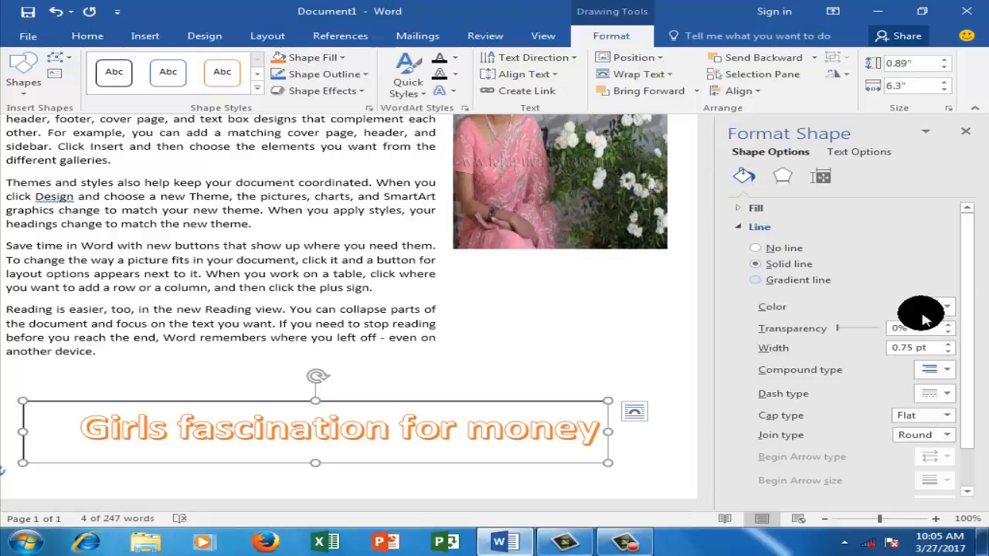
{"action": "left_click", "coordinate": [946, 306]}
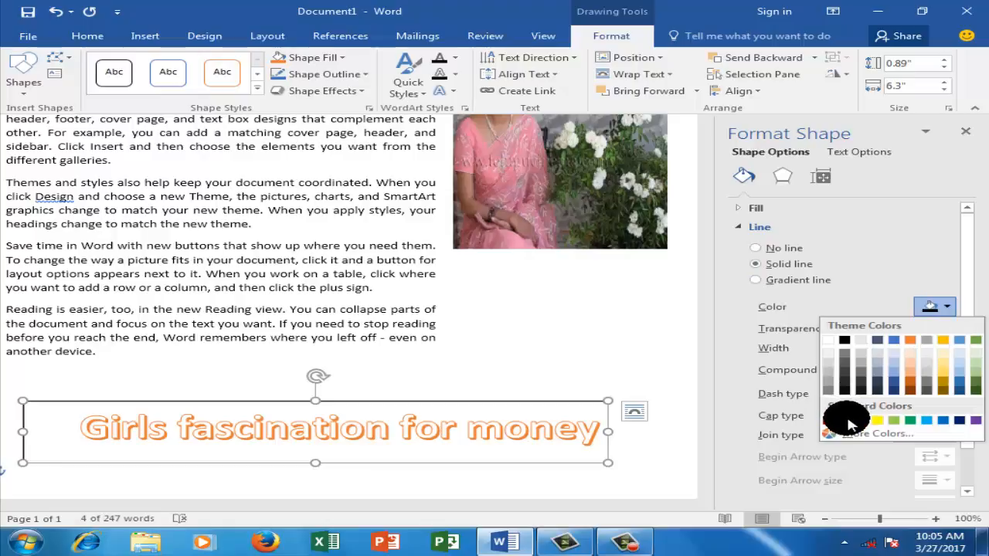
{"action": "left_click", "coordinate": [847, 423]}
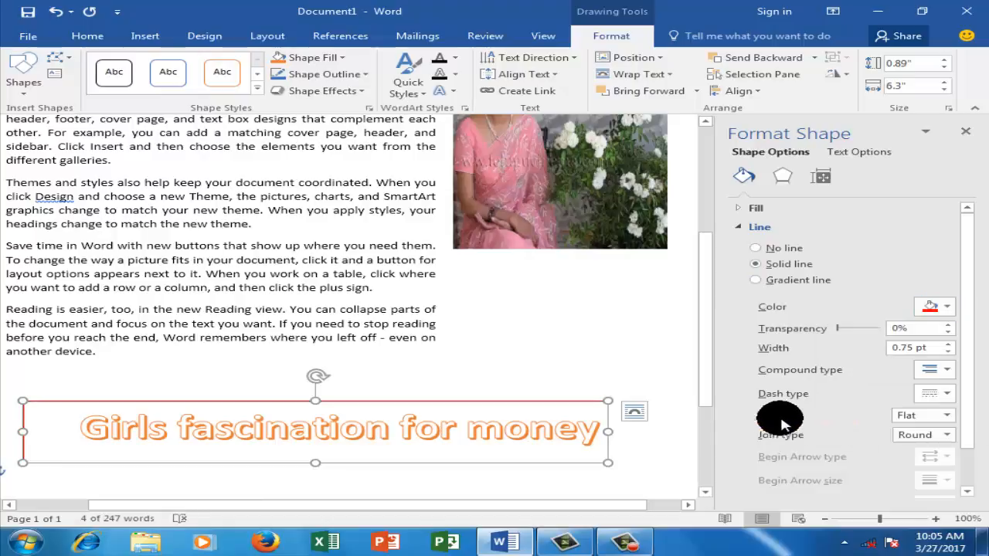
{"action": "left_click", "coordinate": [632, 389]}
{"action": "scroll", "coordinate": [640, 387], "scroll_direction": "down", "scroll_amount": 3}
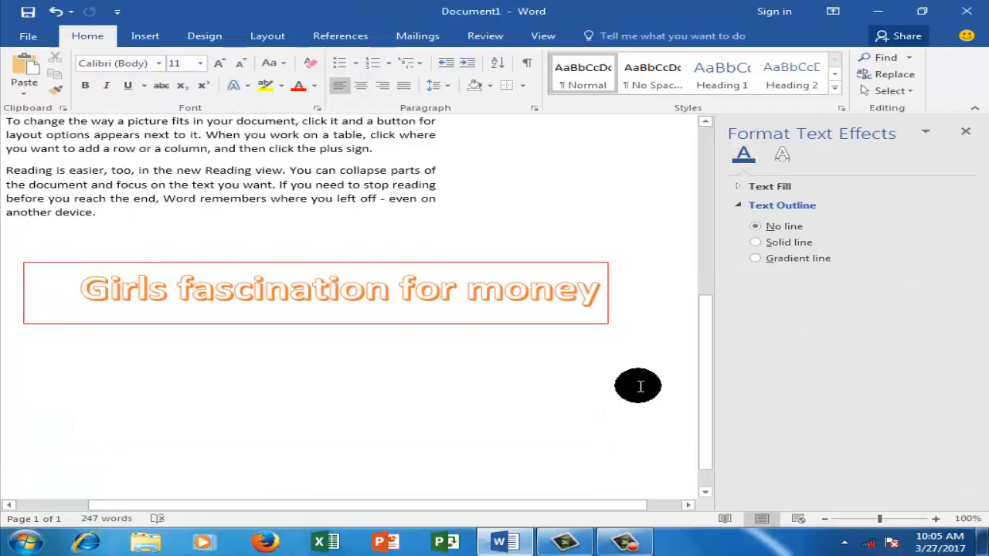
{"action": "key", "text": "ctrl+z"}
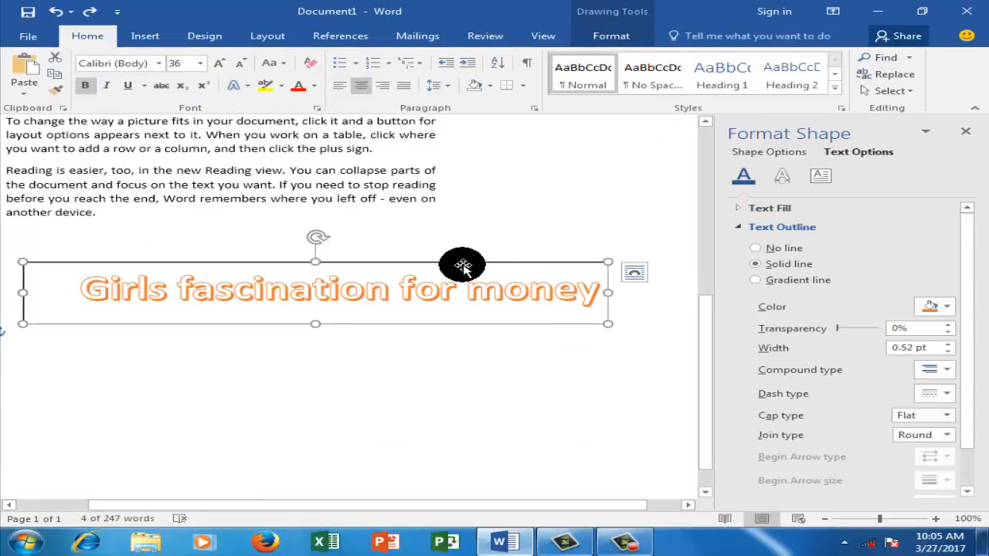
{"action": "left_click", "coordinate": [639, 318]}
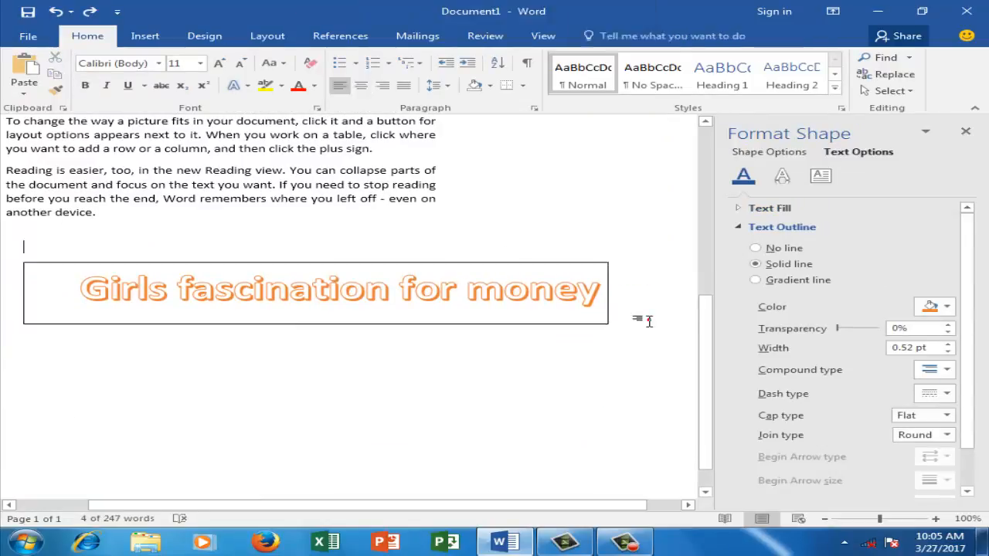
Set the text outline of the lower WordArt heading to No line, close the formatting pane and deselect the box
{"action": "left_click", "coordinate": [395, 264]}
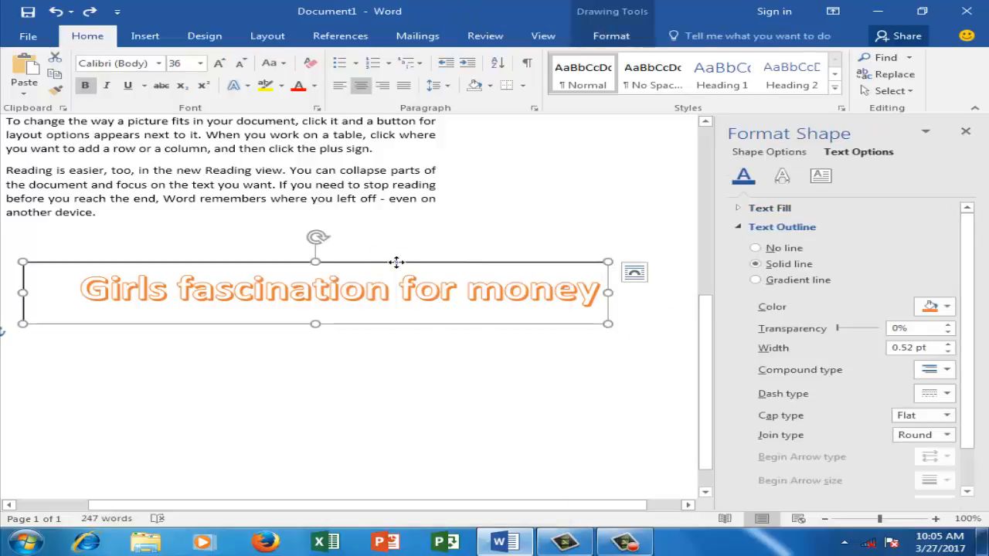
{"action": "right_click", "coordinate": [395, 264]}
{"action": "left_click", "coordinate": [751, 249]}
{"action": "left_click", "coordinate": [753, 247]}
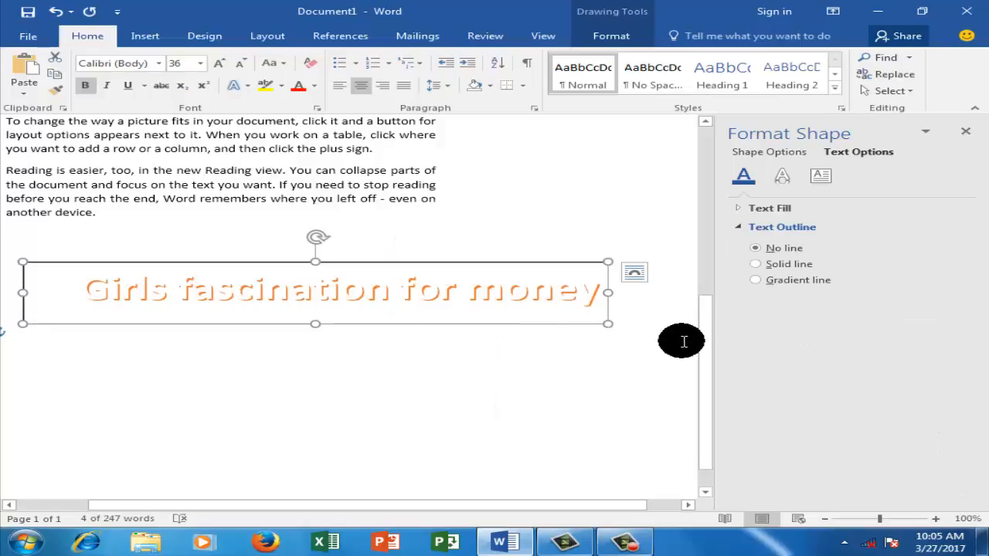
{"action": "left_click", "coordinate": [966, 131]}
{"action": "left_click", "coordinate": [530, 361]}
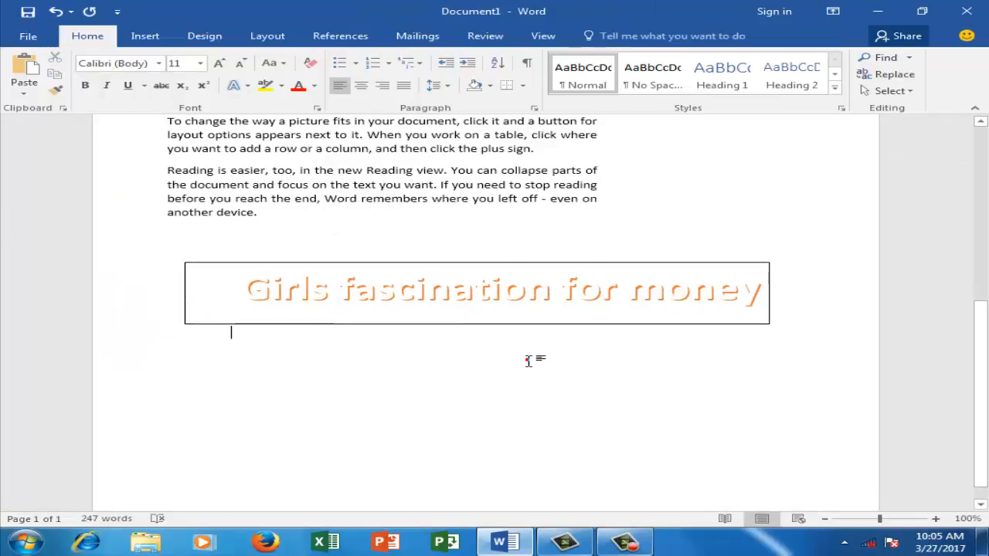
Set the shape line of the lower WordArt heading's box to No line and show its text formatting options
{"action": "left_click", "coordinate": [432, 264]}
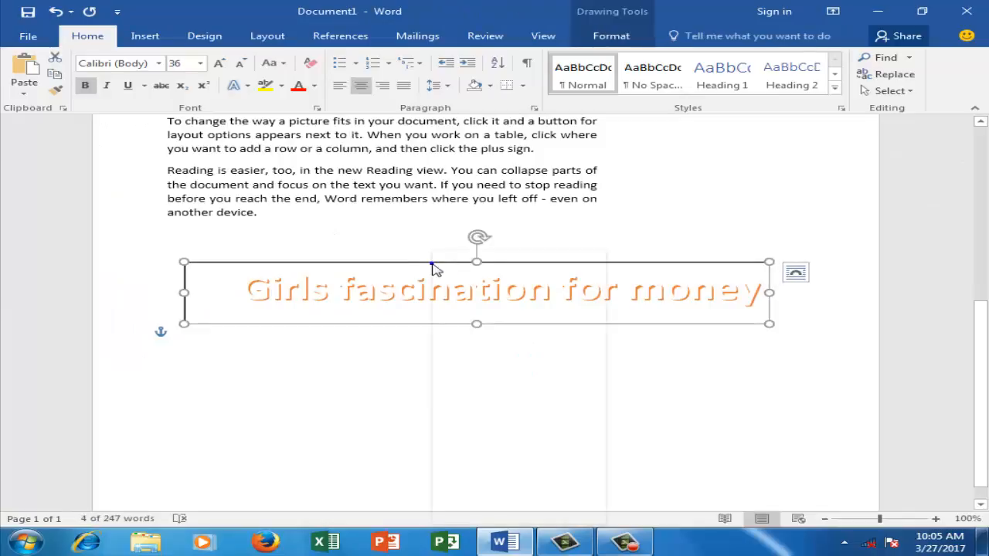
{"action": "right_click", "coordinate": [432, 265]}
{"action": "left_click", "coordinate": [513, 514]}
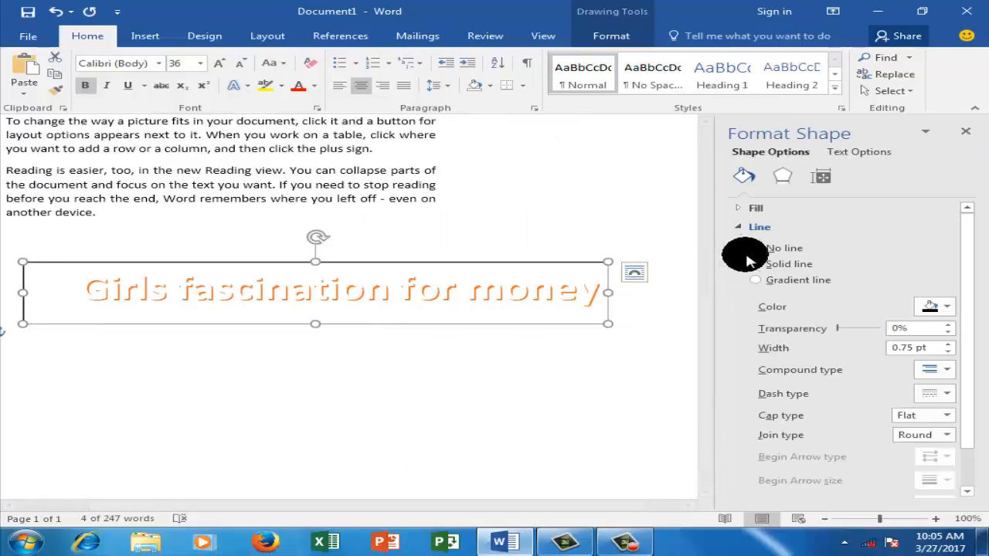
{"action": "left_click", "coordinate": [754, 249]}
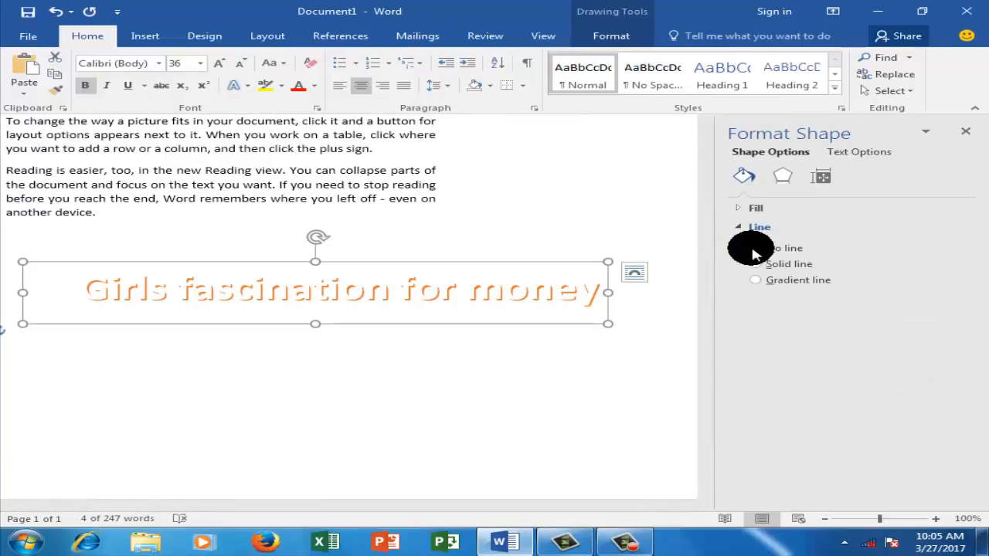
{"action": "left_click", "coordinate": [859, 153]}
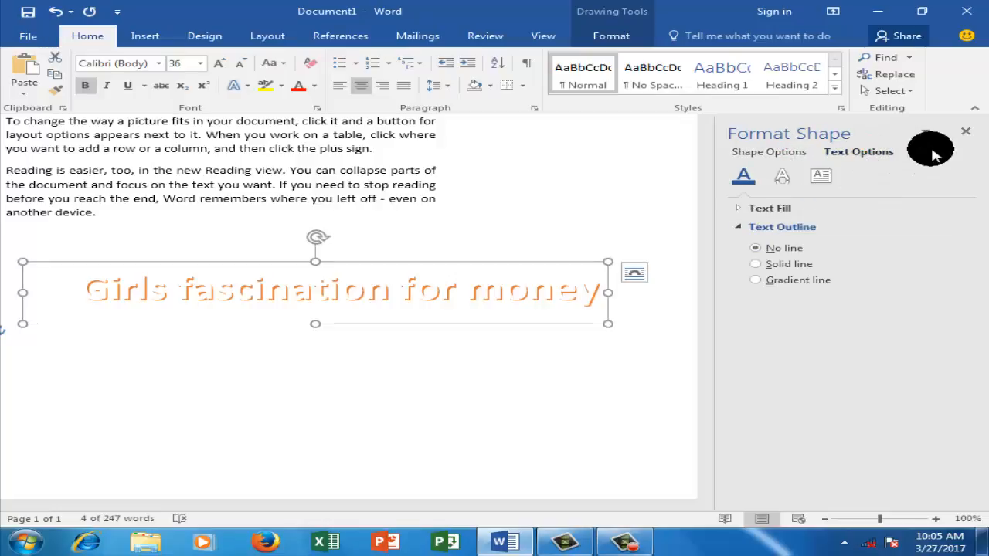
Close the shape formatting pane and highlight the text "Girls fascination for money" in red
{"action": "left_click", "coordinate": [964, 132]}
{"action": "left_click", "coordinate": [567, 382]}
{"action": "left_click", "coordinate": [453, 294]}
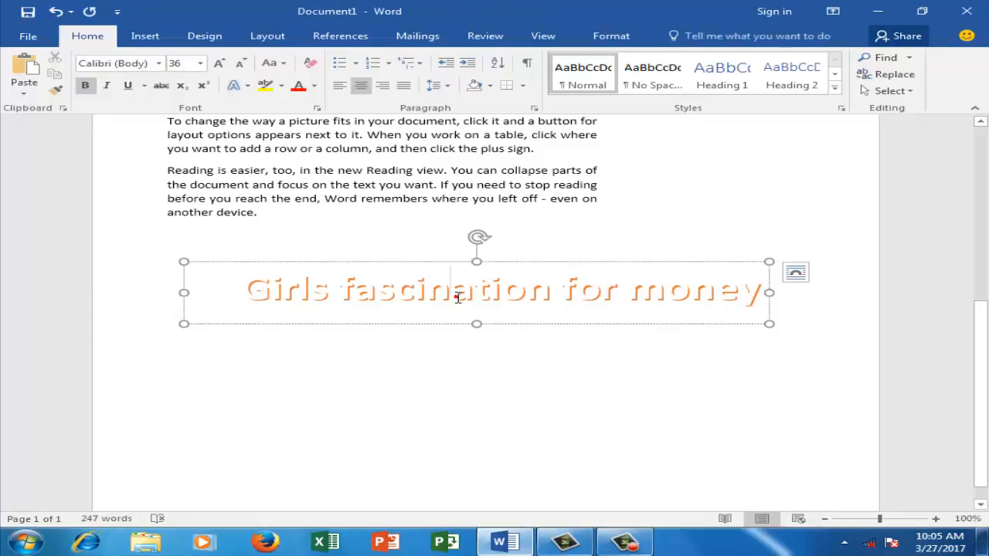
{"action": "left_click_drag", "start_coordinate": [251, 291], "coordinate": [761, 291]}
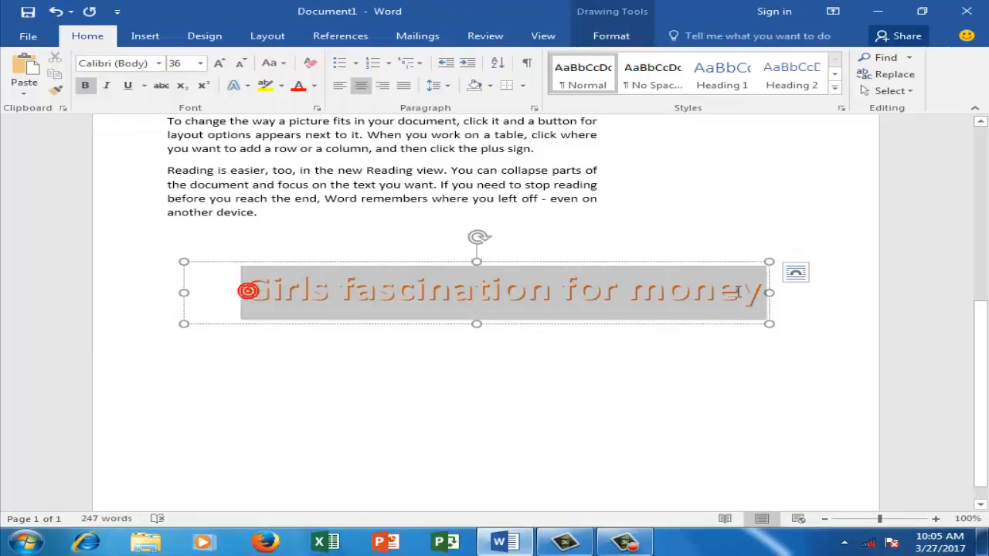
{"action": "left_click", "coordinate": [283, 86]}
{"action": "left_click", "coordinate": [271, 128]}
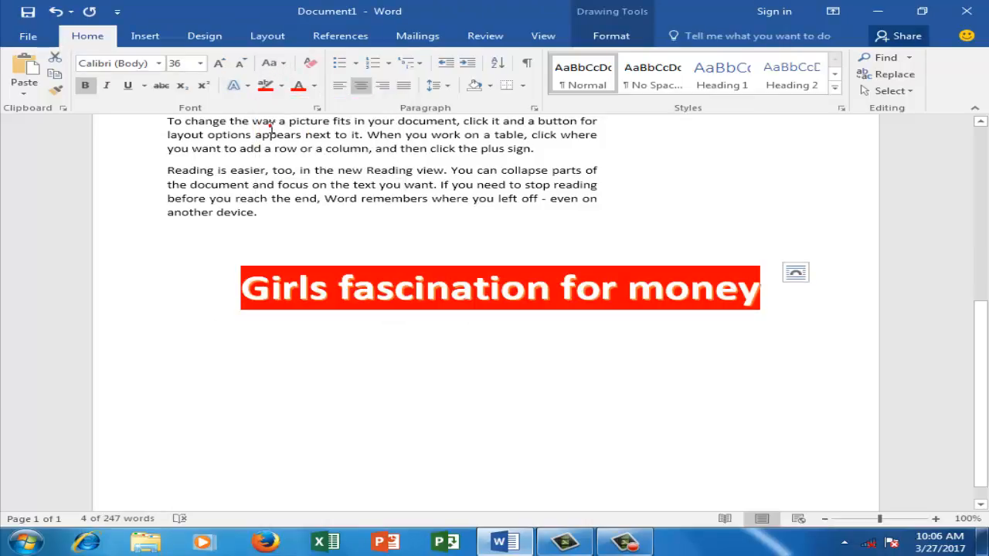
Set the font colour of the "Girls fascination for money" heading to the standard green and deselect the box
{"action": "left_click", "coordinate": [316, 85]}
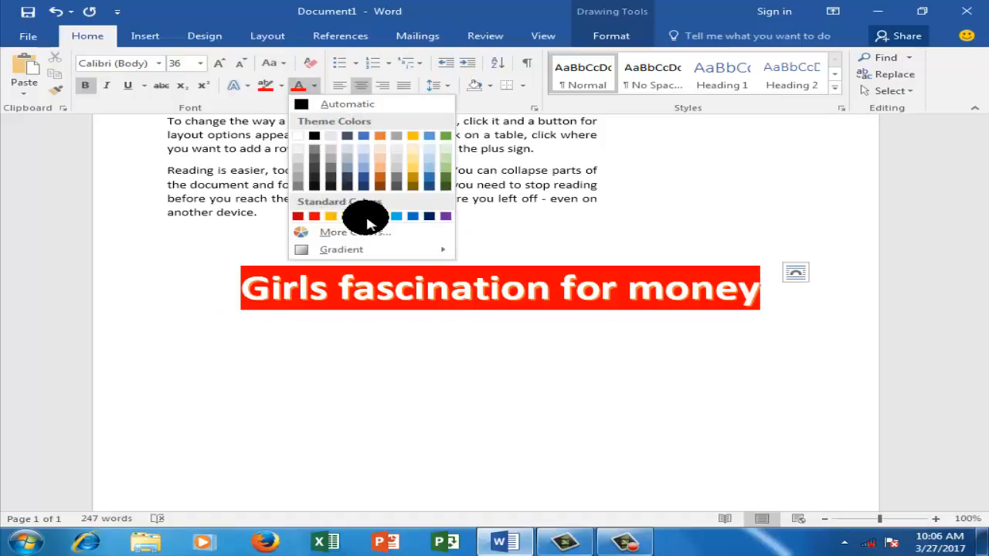
{"action": "key", "text": "Escape"}
{"action": "left_click_drag", "start_coordinate": [239, 289], "coordinate": [781, 309]}
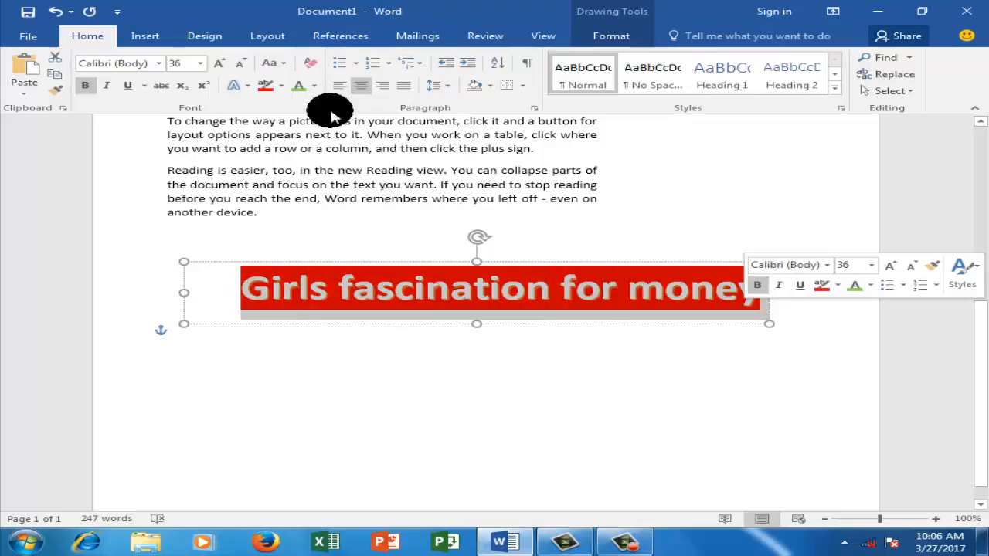
{"action": "left_click", "coordinate": [314, 85]}
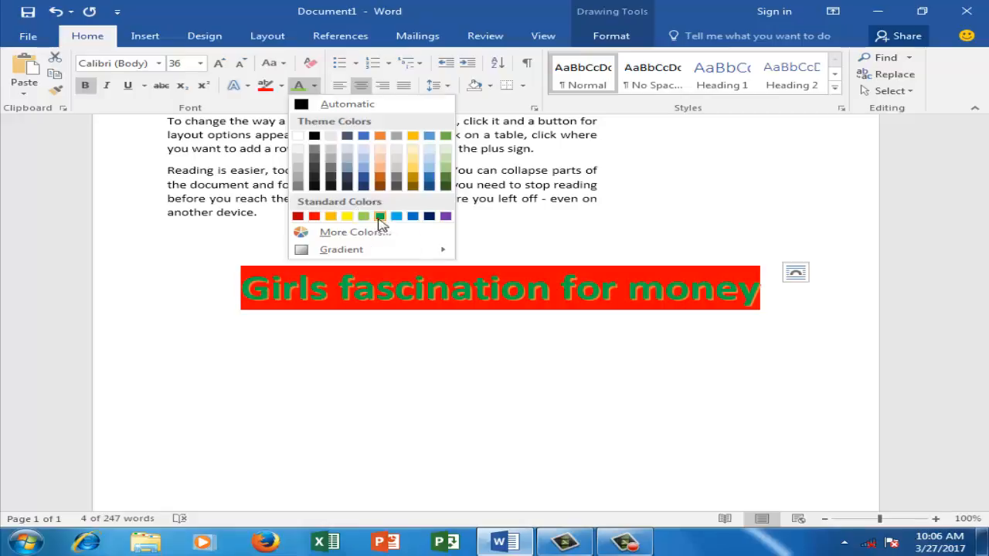
{"action": "left_click", "coordinate": [379, 216]}
{"action": "left_click", "coordinate": [463, 353]}
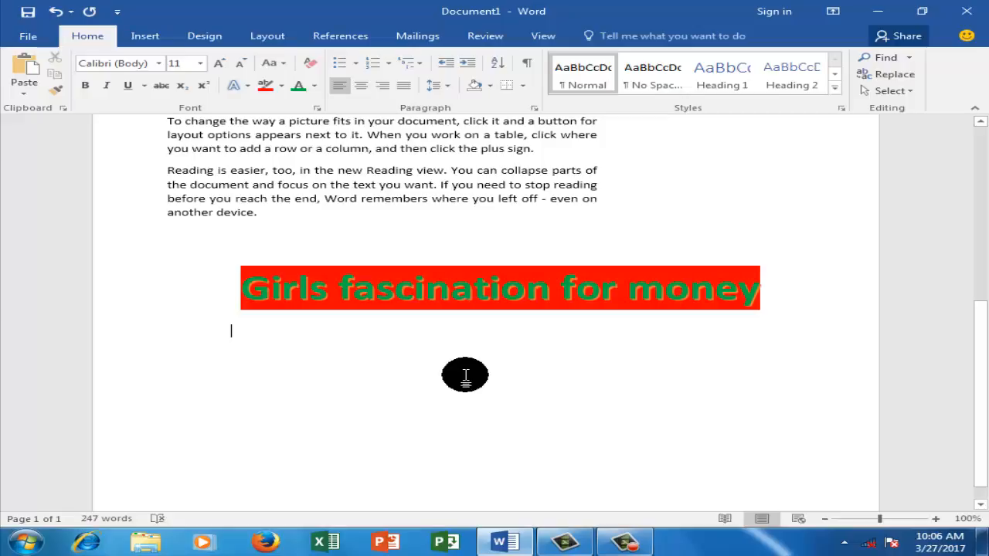
Review the whole page, from the upper heading, text box and picture to the recoloured lower heading
{"action": "scroll", "coordinate": [415, 314], "scroll_direction": "up", "scroll_amount": 2}
{"action": "scroll", "coordinate": [417, 309], "scroll_direction": "down", "scroll_amount": 2}
{"action": "scroll", "coordinate": [417, 309], "scroll_direction": "up", "scroll_amount": 7}
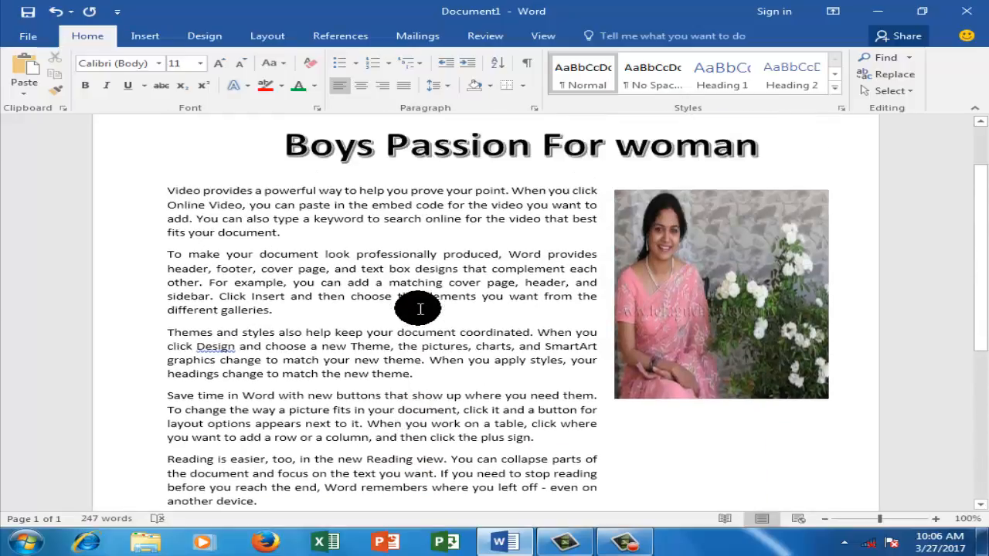
{"action": "scroll", "coordinate": [419, 309], "scroll_direction": "up", "scroll_amount": 2}
{"action": "scroll", "coordinate": [420, 309], "scroll_direction": "down", "scroll_amount": 6}
{"action": "scroll", "coordinate": [423, 311], "scroll_direction": "up", "scroll_amount": 4}
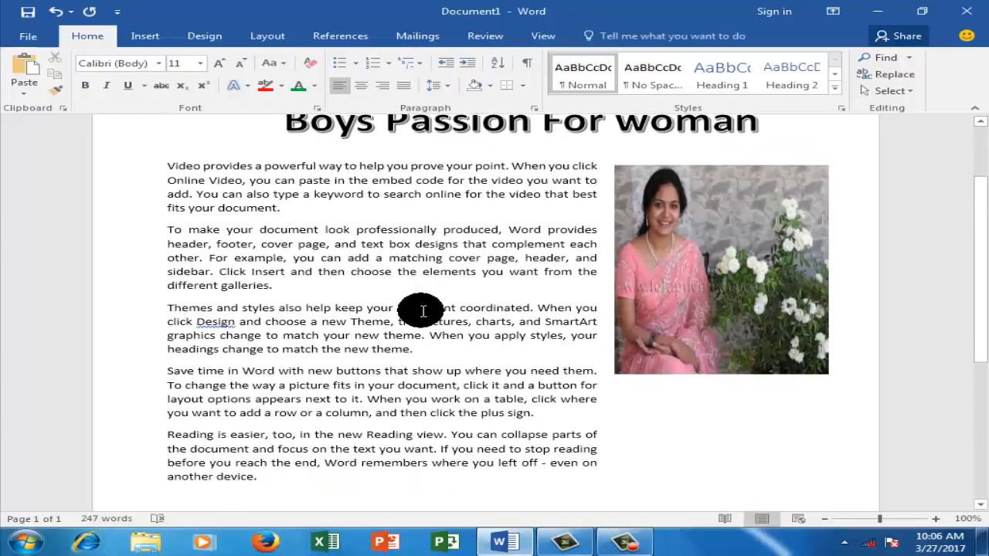
{"action": "scroll", "coordinate": [423, 311], "scroll_direction": "up", "scroll_amount": 1}
{"action": "scroll", "coordinate": [421, 312], "scroll_direction": "down", "scroll_amount": 4}
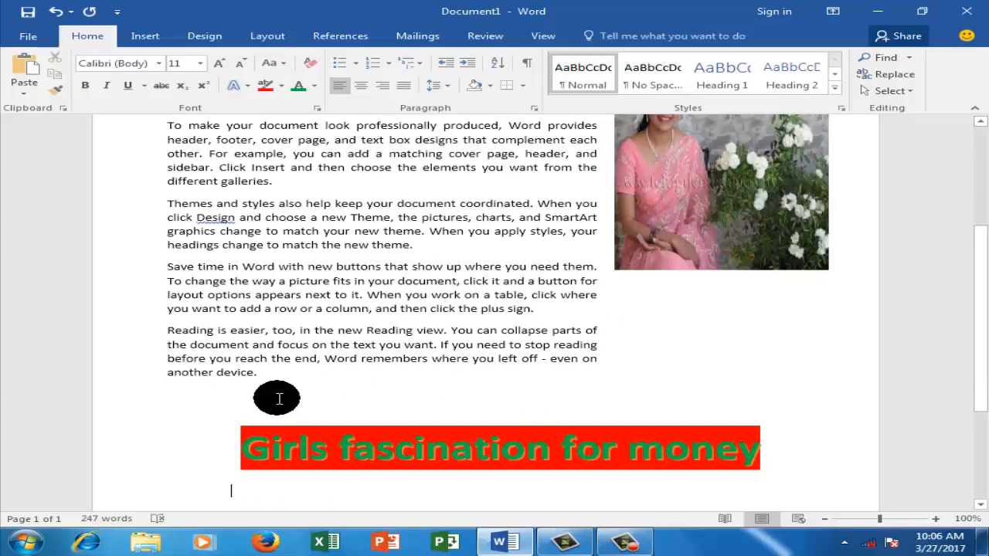
Move the lower WordArt heading up to sit directly beneath the body text box
{"action": "left_click", "coordinate": [267, 408]}
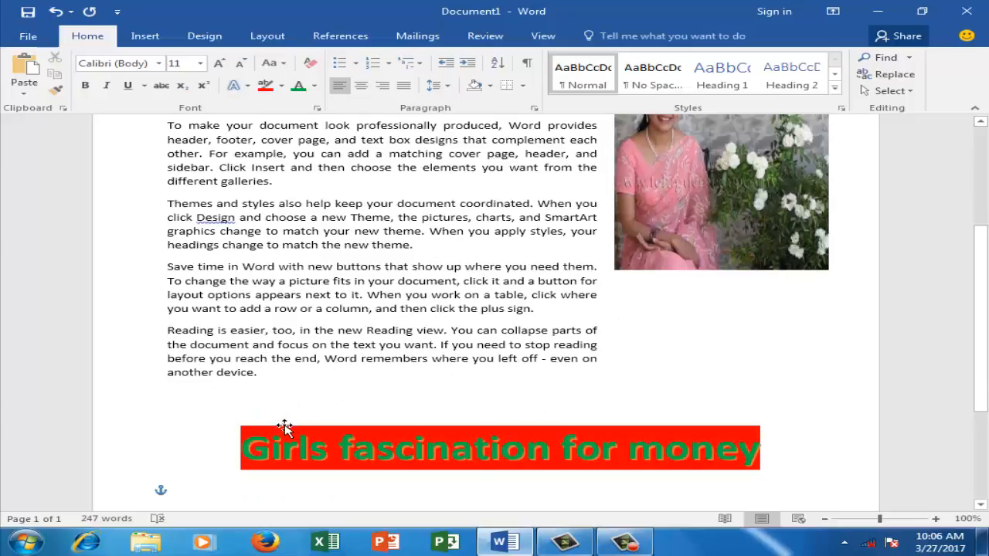
{"action": "left_click", "coordinate": [288, 425]}
{"action": "mouse_move", "coordinate": [433, 423]}
{"action": "left_mouse_down"}
{"action": "mouse_move", "coordinate": [477, 422]}
{"action": "mouse_move", "coordinate": [443, 424]}
{"action": "mouse_move", "coordinate": [444, 380]}
{"action": "left_mouse_up"}
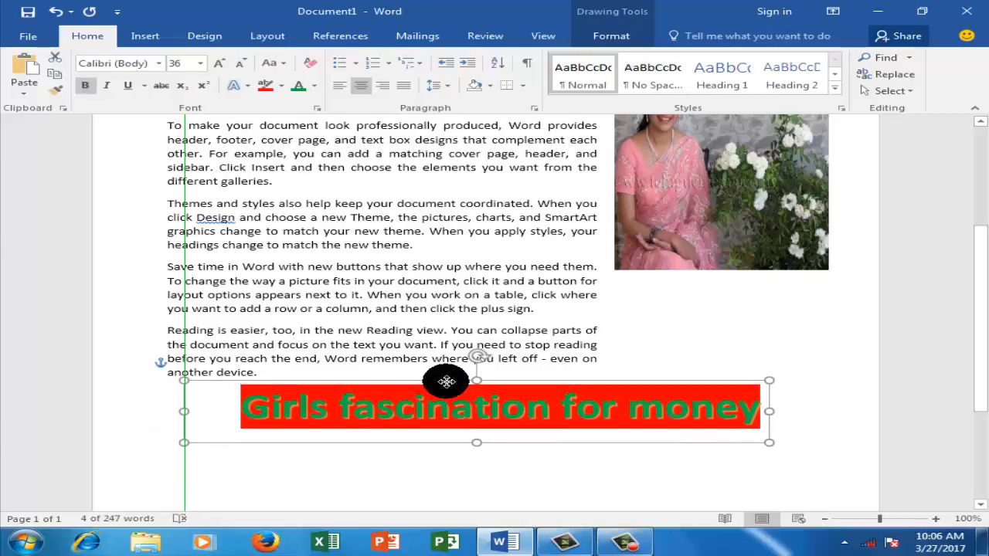
{"action": "left_click", "coordinate": [433, 465]}
Try to add a drop cap to the first paragraph inside the body text box
{"action": "left_click_drag", "start_coordinate": [963, 384], "coordinate": [978, 232]}
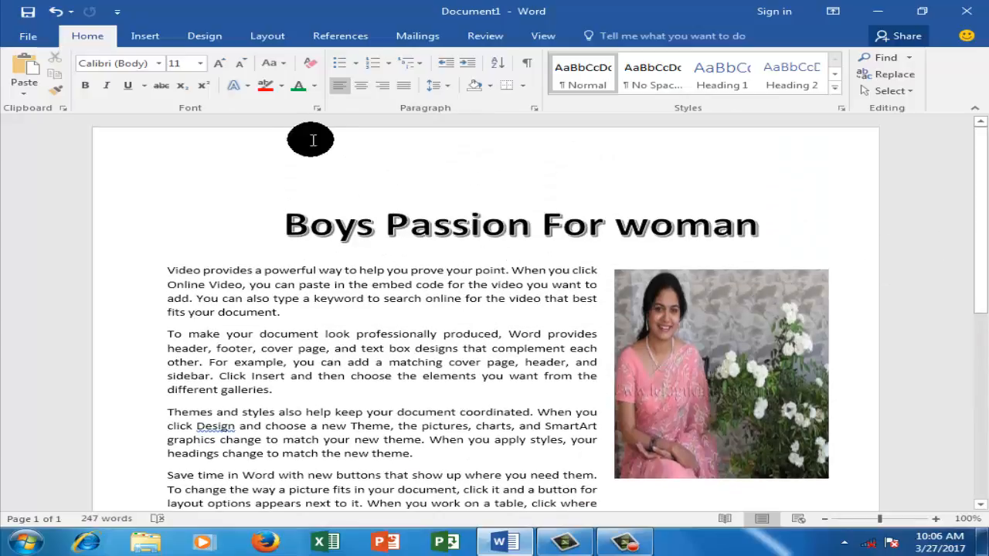
{"action": "left_click", "coordinate": [147, 39]}
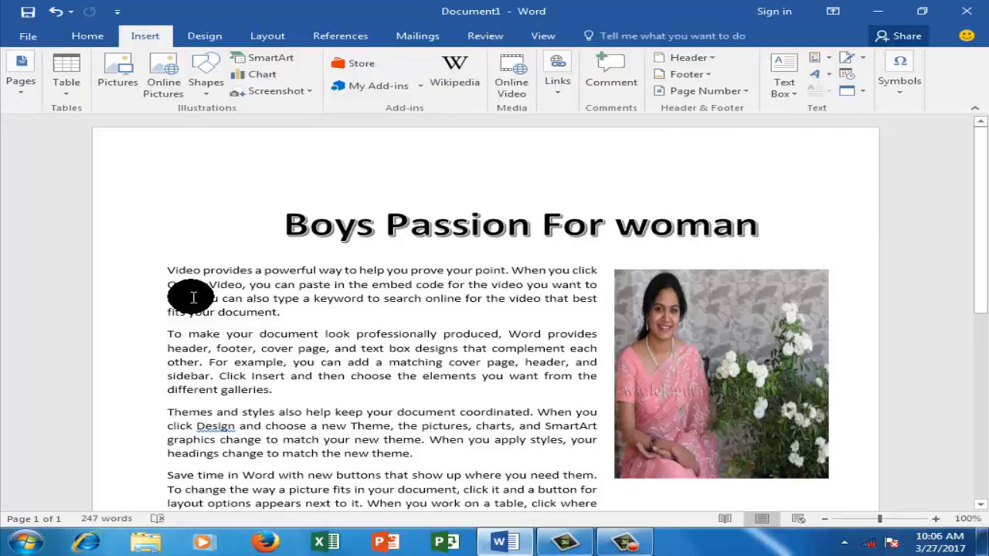
{"action": "left_click_drag", "start_coordinate": [167, 272], "coordinate": [294, 312]}
{"action": "left_click", "coordinate": [788, 94]}
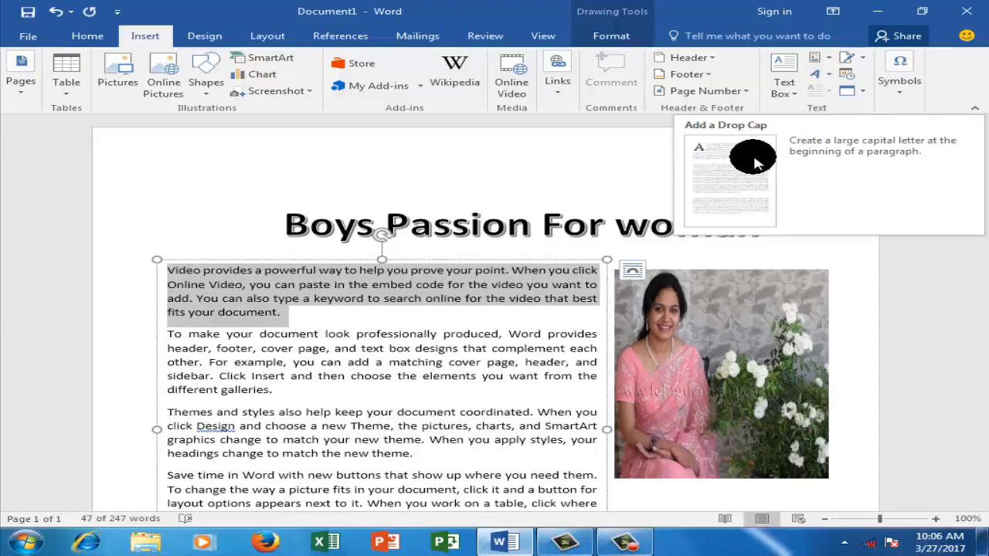
{"action": "left_click", "coordinate": [754, 157]}
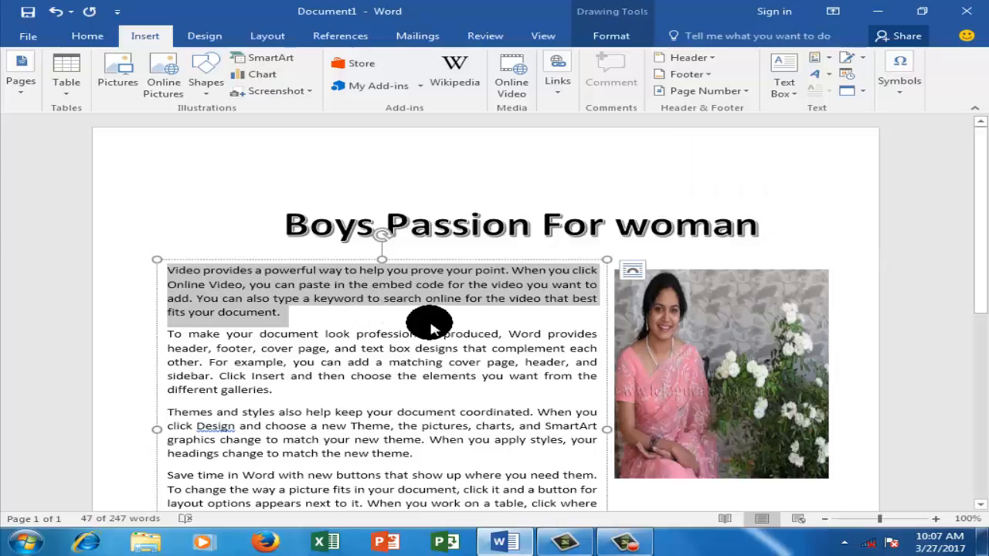
{"action": "left_click", "coordinate": [430, 322]}
{"action": "left_click_drag", "start_coordinate": [280, 312], "coordinate": [155, 272]}
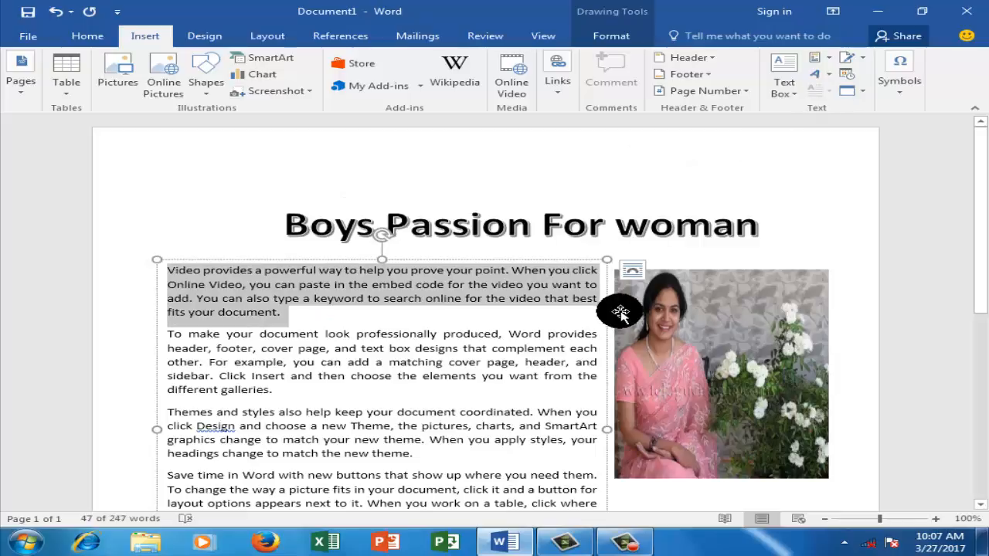
Move the lower WordArt heading slightly down from the body text box and deselect it
{"action": "scroll", "coordinate": [627, 309], "scroll_direction": "down", "scroll_amount": 4}
{"action": "scroll", "coordinate": [630, 304], "scroll_direction": "down", "scroll_amount": 2}
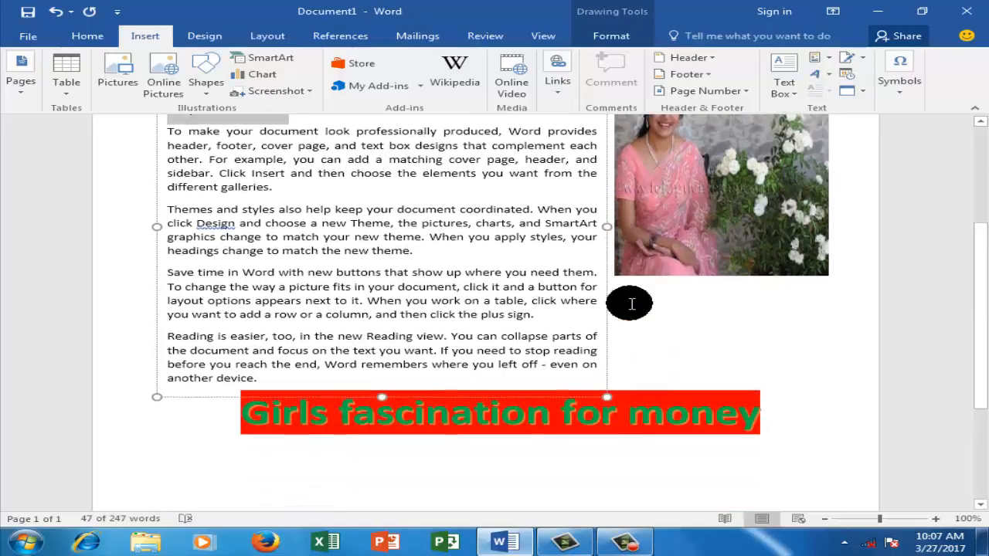
{"action": "left_click", "coordinate": [600, 398]}
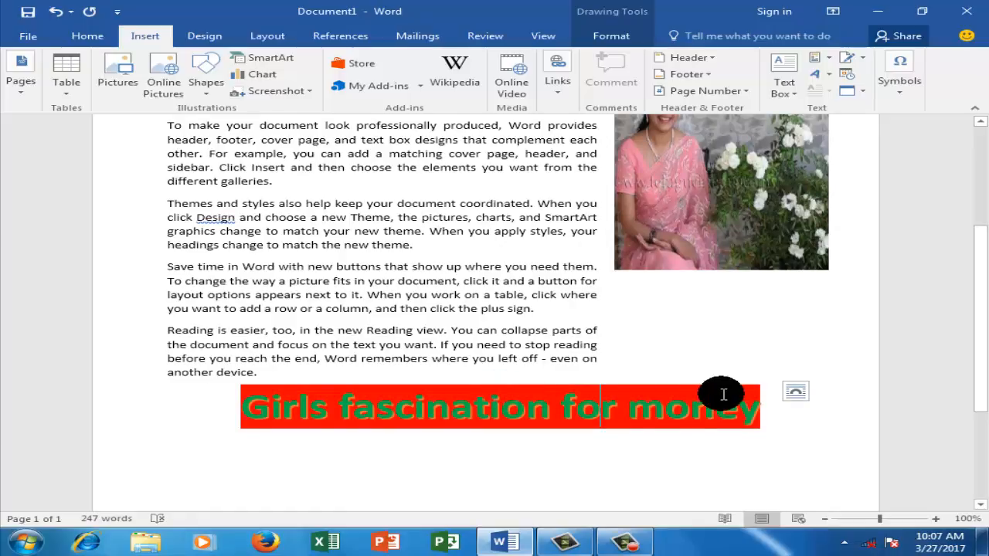
{"action": "left_click", "coordinate": [680, 384]}
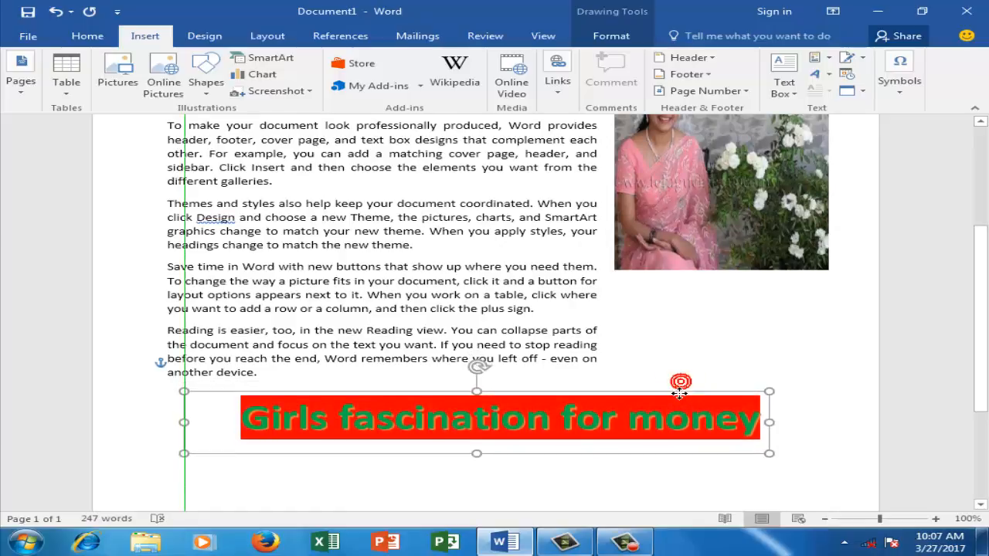
{"action": "left_click", "coordinate": [744, 371]}
Generate sample paragraphs below the lower WordArt heading with =rand()
{"action": "scroll", "coordinate": [742, 369], "scroll_direction": "up", "scroll_amount": 1}
{"action": "scroll", "coordinate": [740, 368], "scroll_direction": "down", "scroll_amount": 5}
{"action": "left_click", "coordinate": [491, 368]}
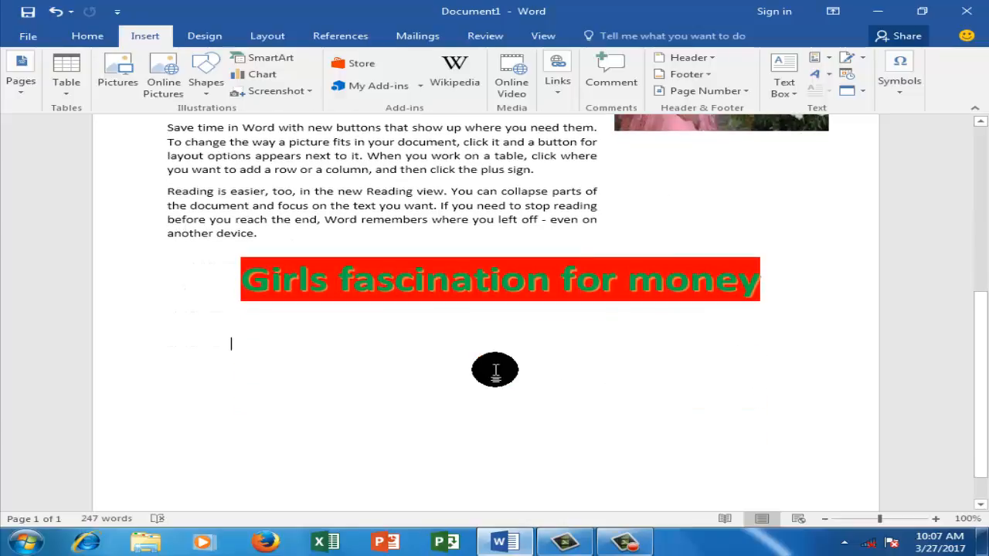
{"action": "type", "text": "=ra"}
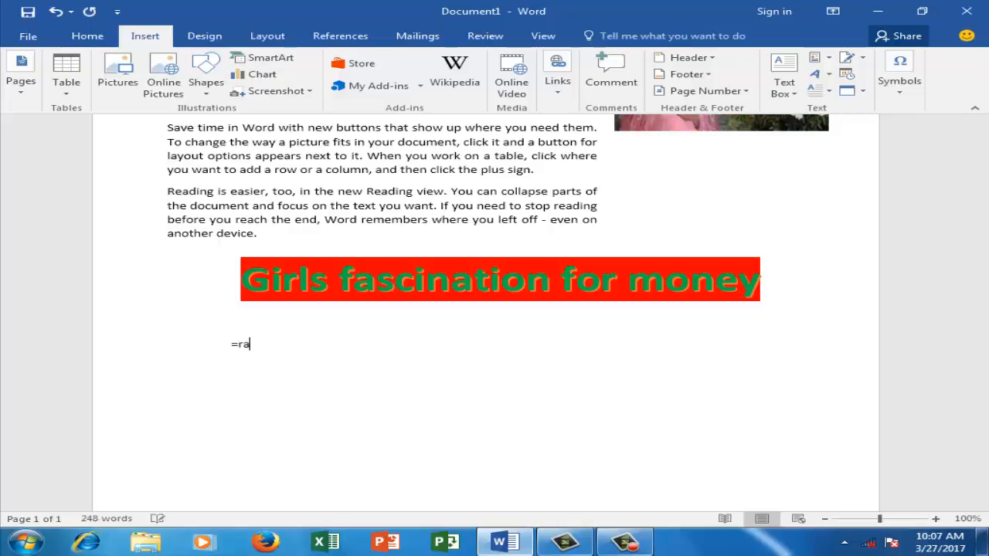
{"action": "type", "text": "nd()"}
{"action": "key", "text": "Return"}
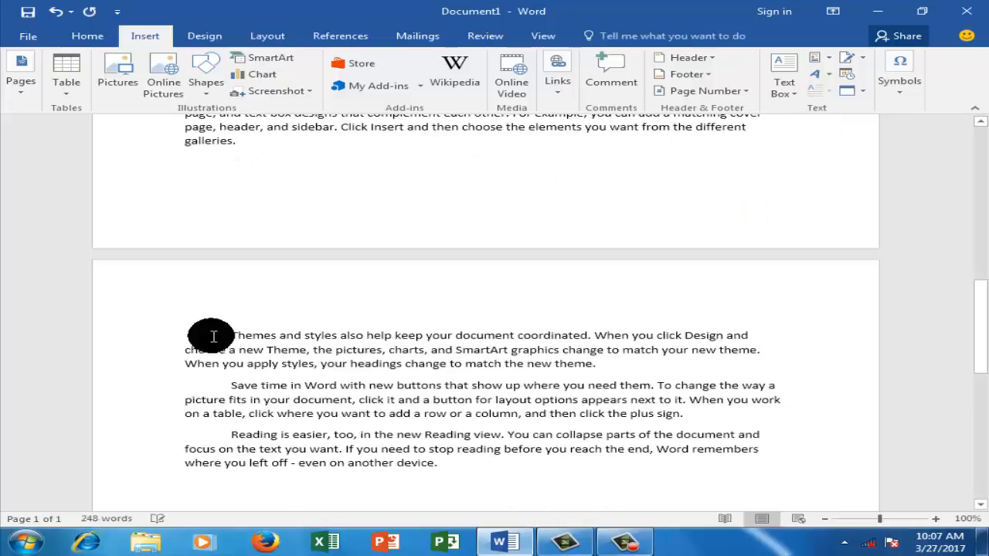
Apply a Dropped drop cap spanning 3 lines to the first sample paragraph under the lower heading
{"action": "scroll", "coordinate": [210, 332], "scroll_direction": "up", "scroll_amount": 4}
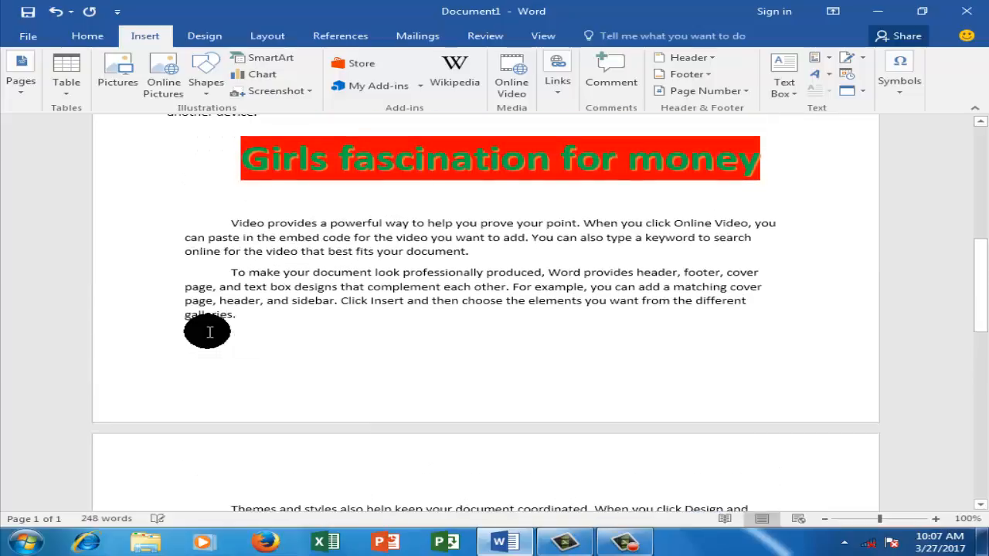
{"action": "left_click_drag", "start_coordinate": [241, 231], "coordinate": [463, 323]}
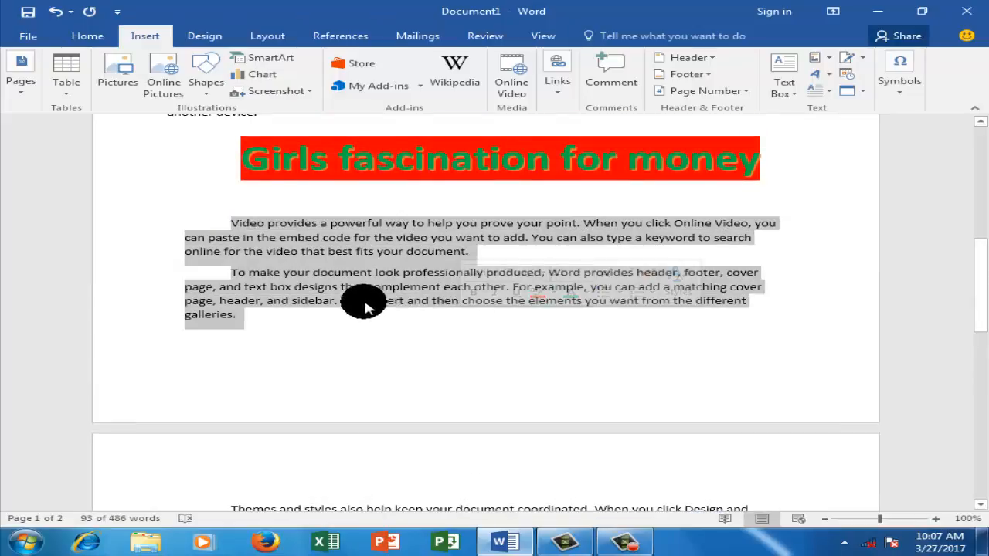
{"action": "left_click", "coordinate": [826, 92]}
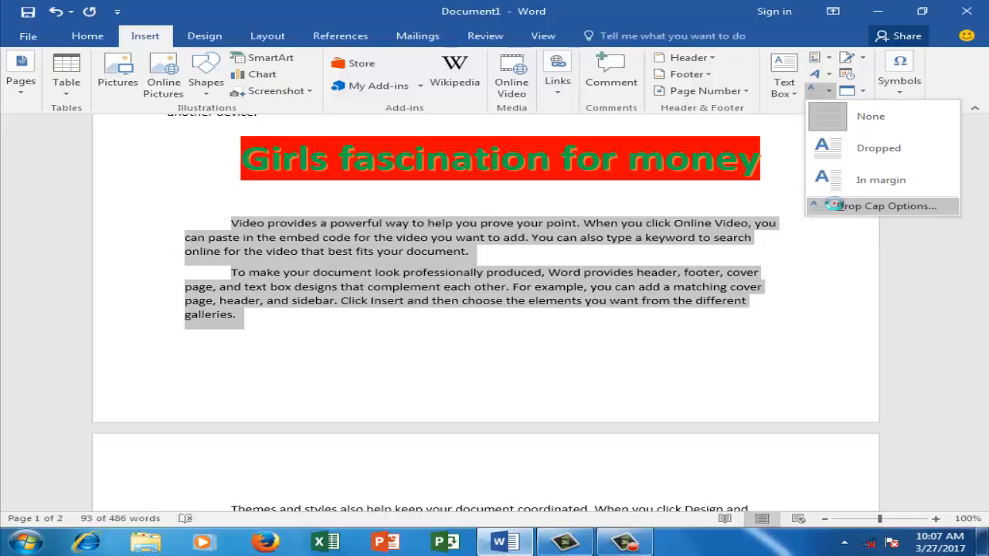
{"action": "left_click", "coordinate": [834, 205]}
{"action": "left_click", "coordinate": [506, 223]}
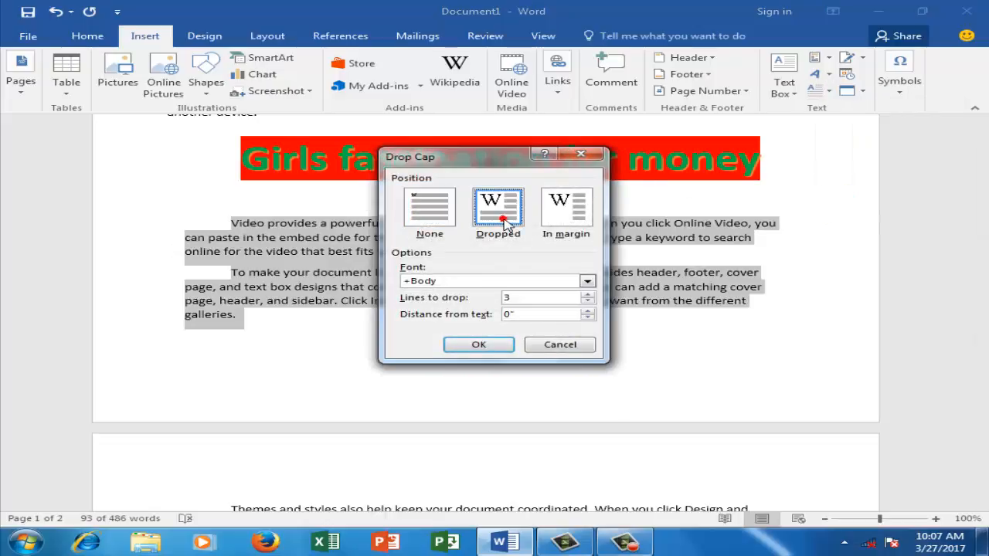
{"action": "left_click", "coordinate": [482, 345]}
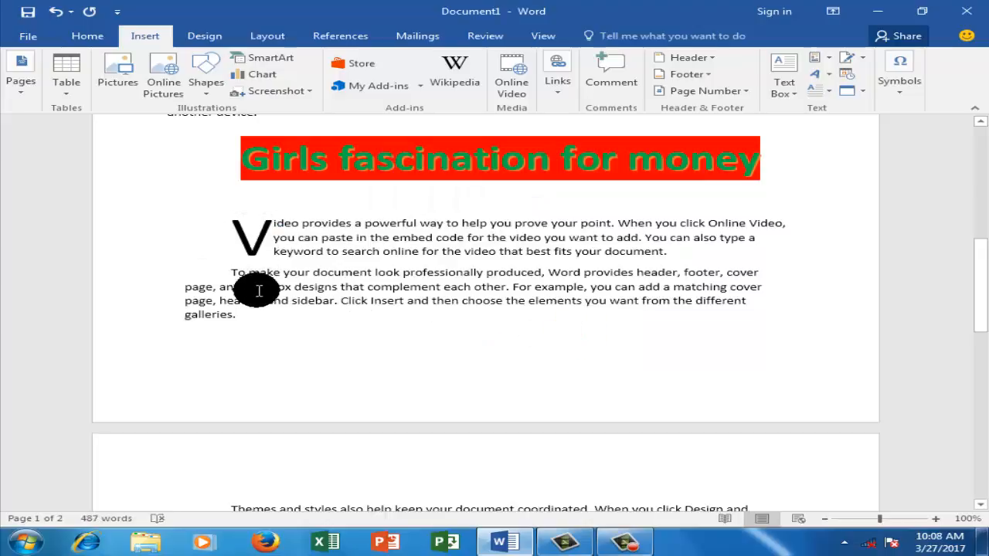
Change the drop cap of the first sample paragraph to the In margin position
{"action": "left_click", "coordinate": [237, 231]}
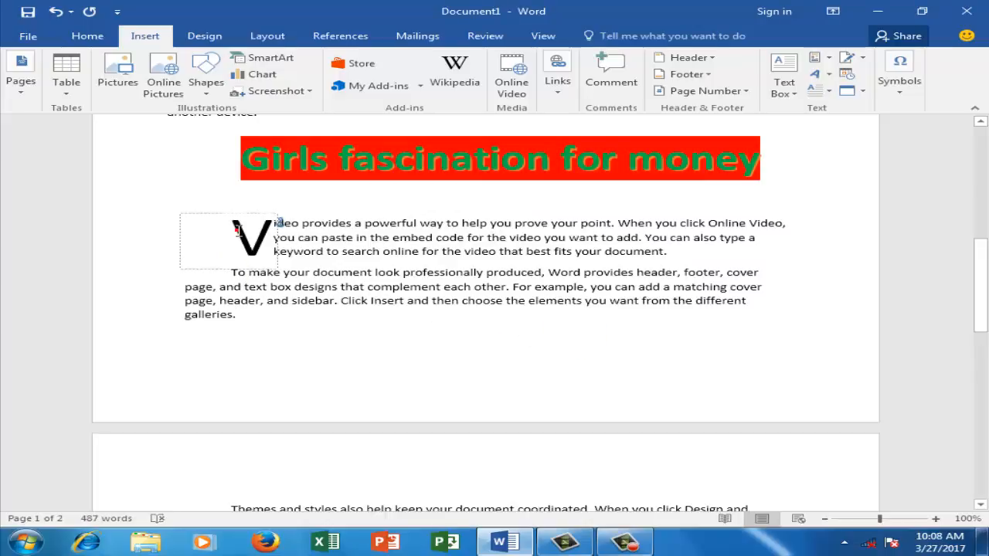
{"action": "left_click", "coordinate": [832, 91]}
{"action": "left_click", "coordinate": [838, 112]}
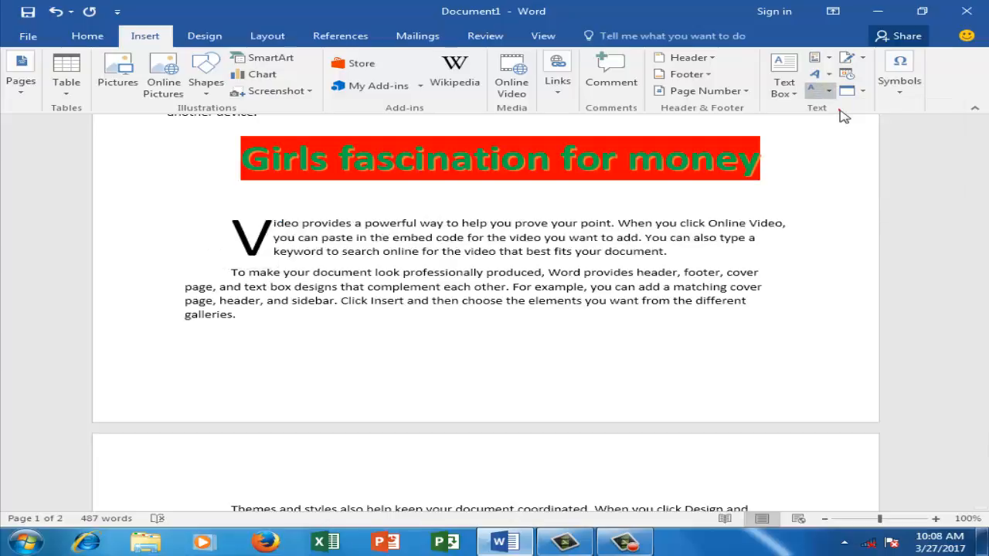
{"action": "left_click", "coordinate": [829, 93]}
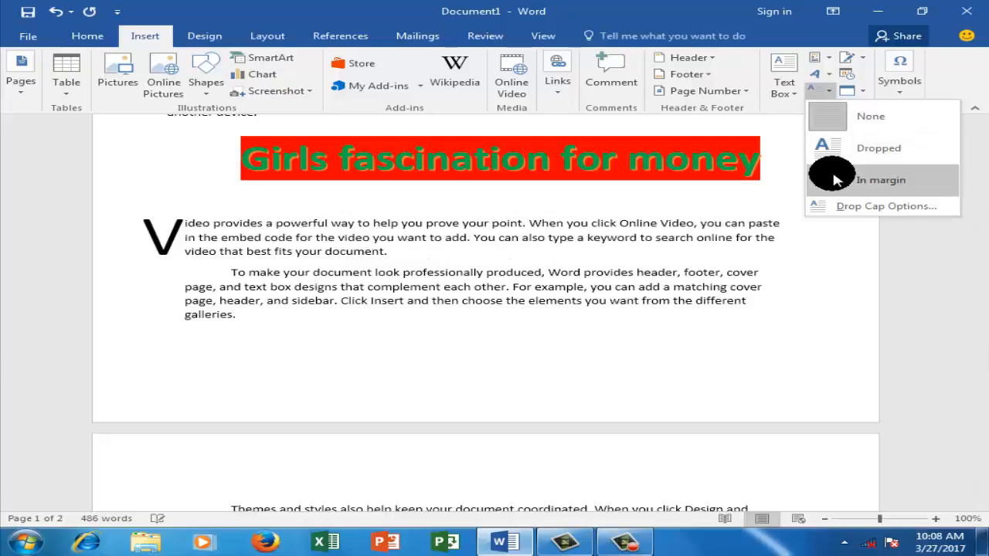
{"action": "left_click", "coordinate": [833, 179]}
{"action": "left_click", "coordinate": [615, 362]}
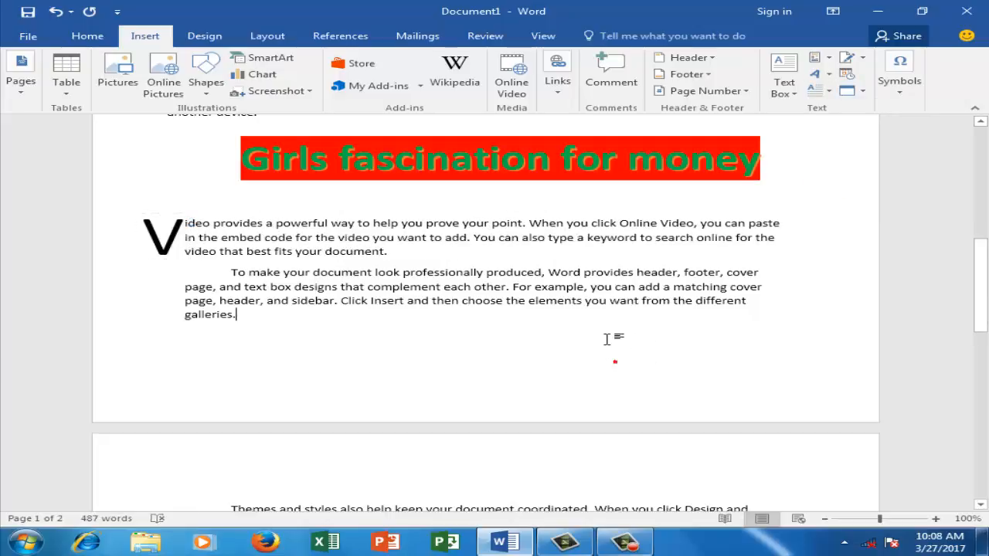
{"action": "left_click", "coordinate": [607, 337]}
{"action": "scroll", "coordinate": [606, 337], "scroll_direction": "down", "scroll_amount": 1}
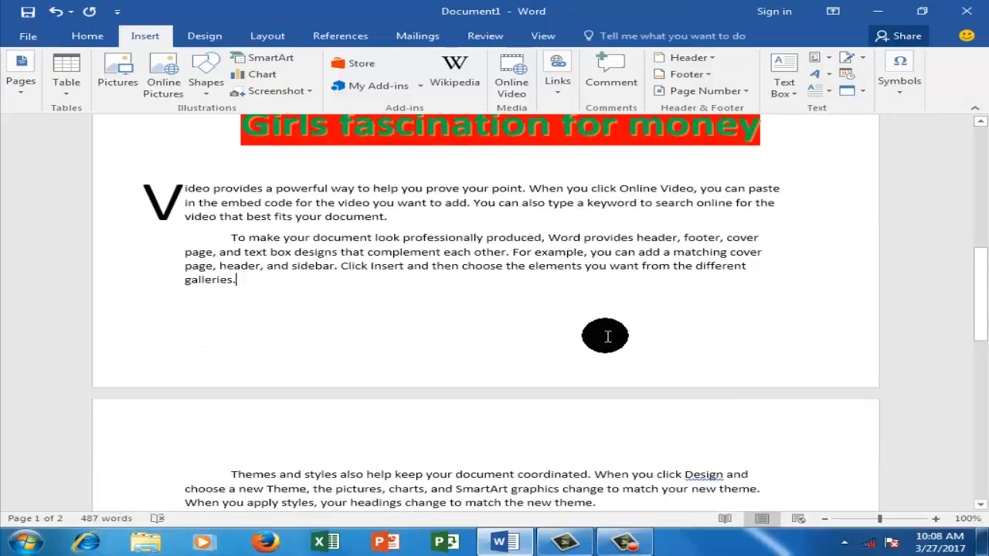
{"action": "left_click_drag", "start_coordinate": [980, 282], "coordinate": [975, 162]}
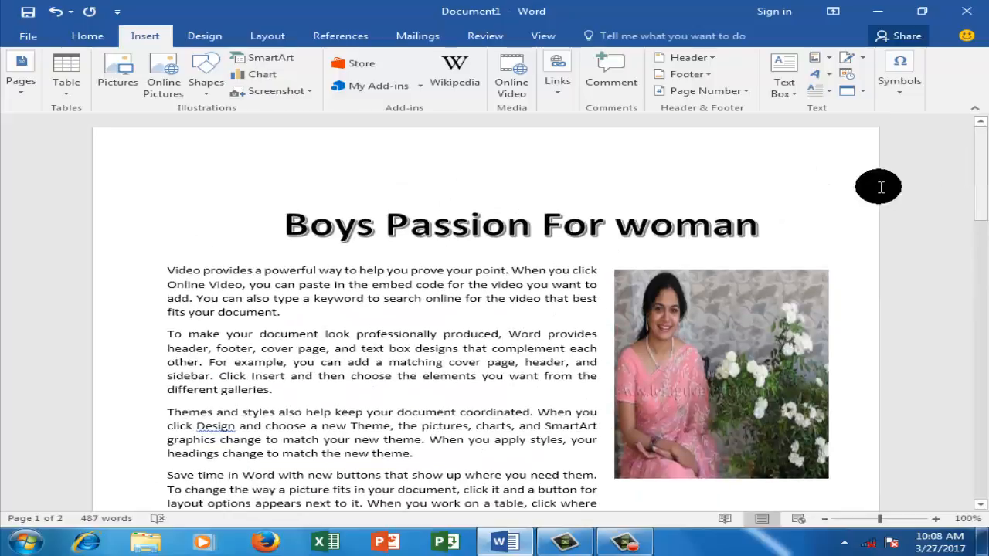
{"action": "left_click", "coordinate": [862, 60]}
{"action": "left_click", "coordinate": [847, 95]}
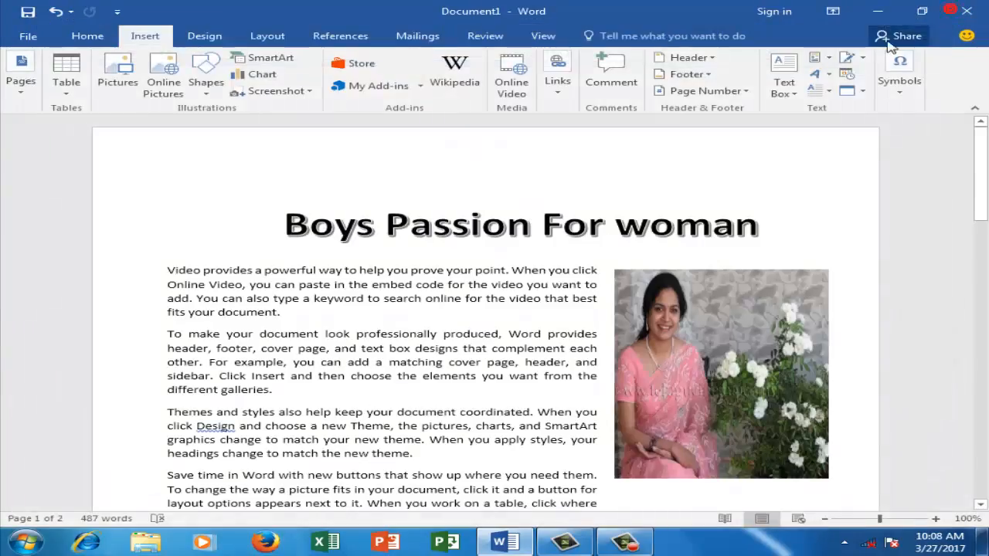
Insert a Microsoft Office signature line with the suggested signer's name, keeping the default signing instructions and sign date option
{"action": "left_click", "coordinate": [844, 60]}
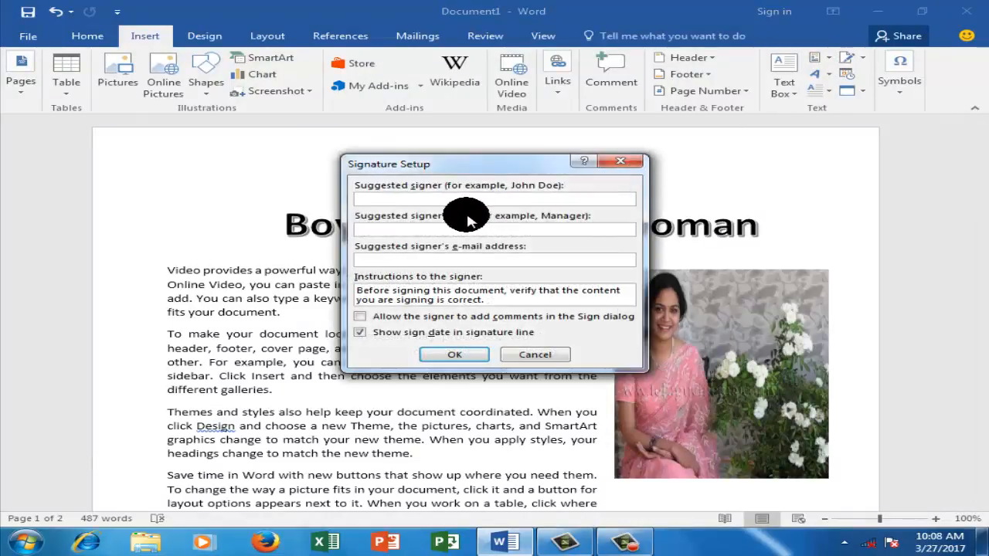
{"action": "type", "text": "shibdas"}
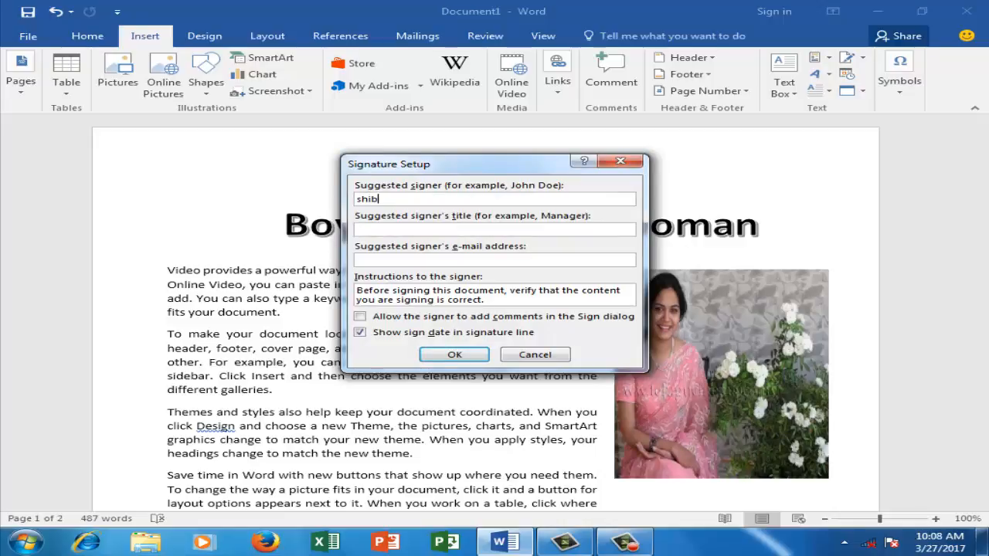
{"action": "left_click", "coordinate": [454, 354]}
{"action": "scroll", "coordinate": [465, 355], "scroll_direction": "down", "scroll_amount": 4}
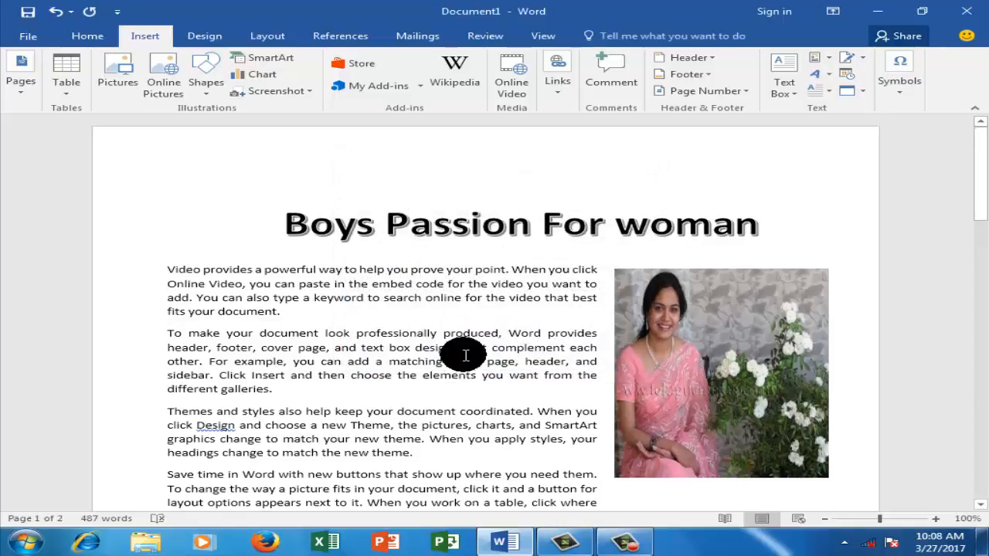
{"action": "left_click_drag", "start_coordinate": [963, 235], "coordinate": [977, 373]}
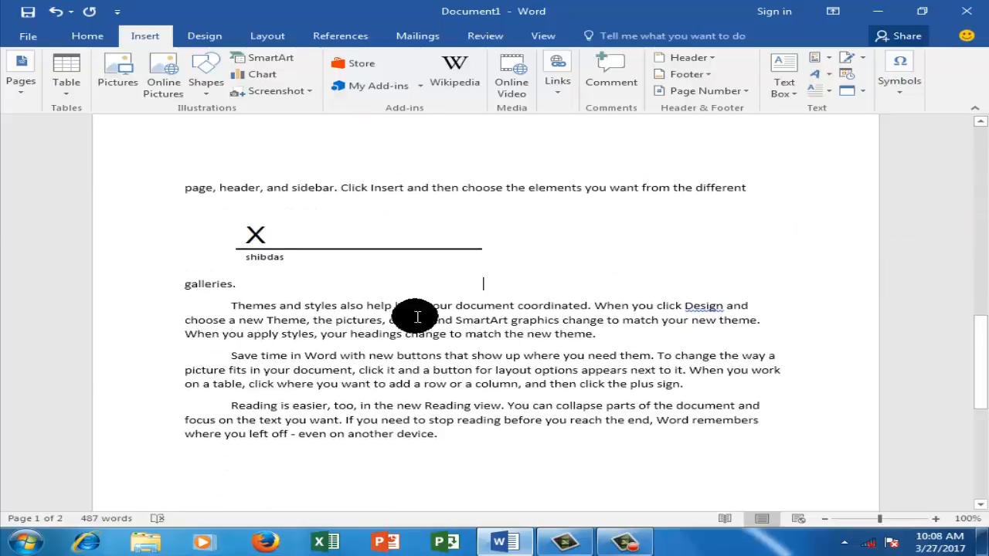
Try to sign the signature line inserted after the word "galleries." and dismiss the signing dialog
{"action": "left_click", "coordinate": [256, 232]}
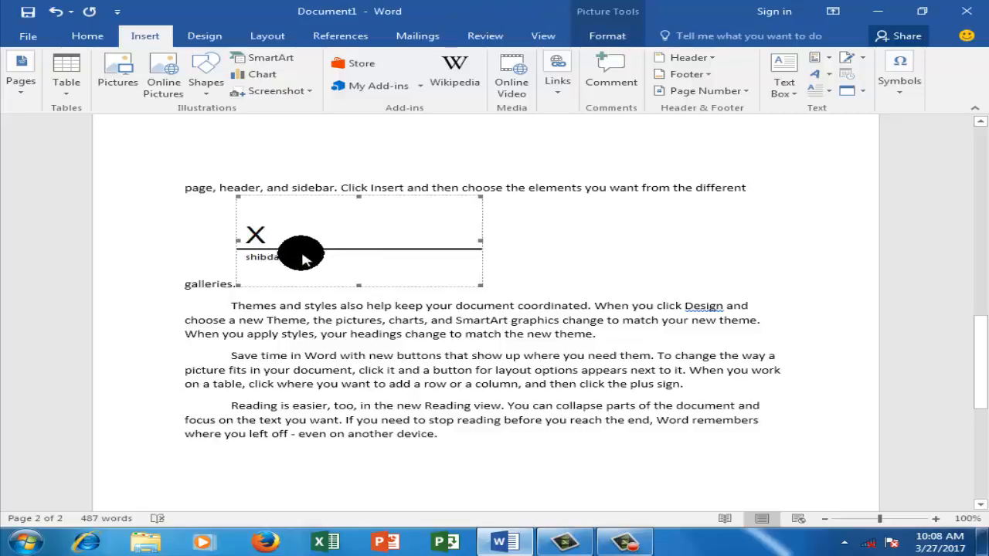
{"action": "double_click", "coordinate": [260, 235]}
{"action": "left_click", "coordinate": [477, 310]}
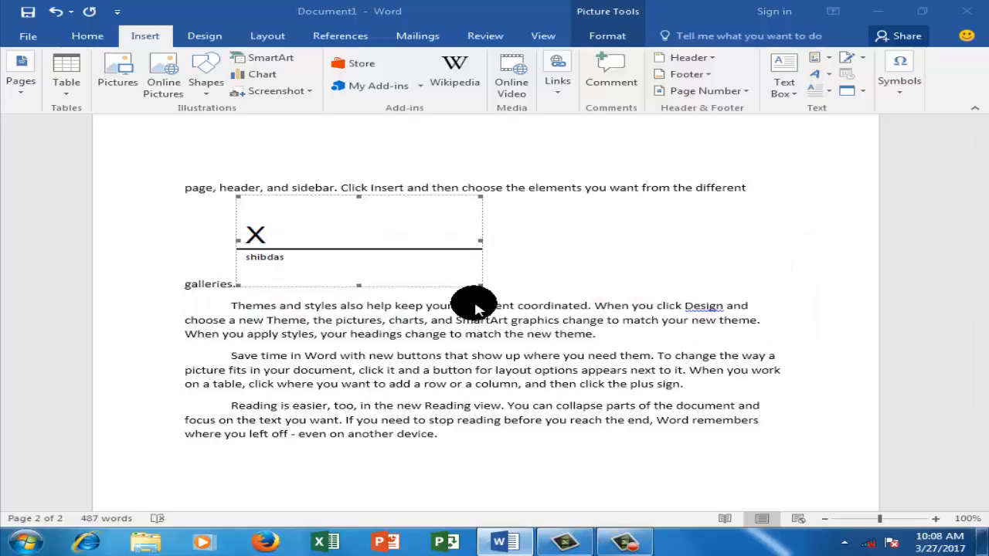
{"action": "left_click", "coordinate": [533, 366]}
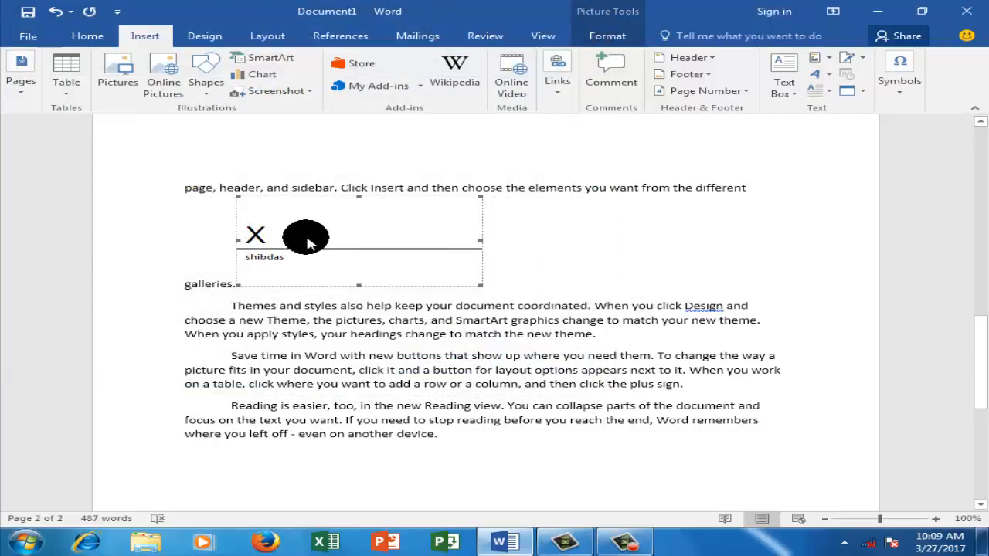
Try resizing the signature line, undo the resize and delete the signature line from the document
{"action": "left_click_drag", "start_coordinate": [239, 198], "coordinate": [279, 200]}
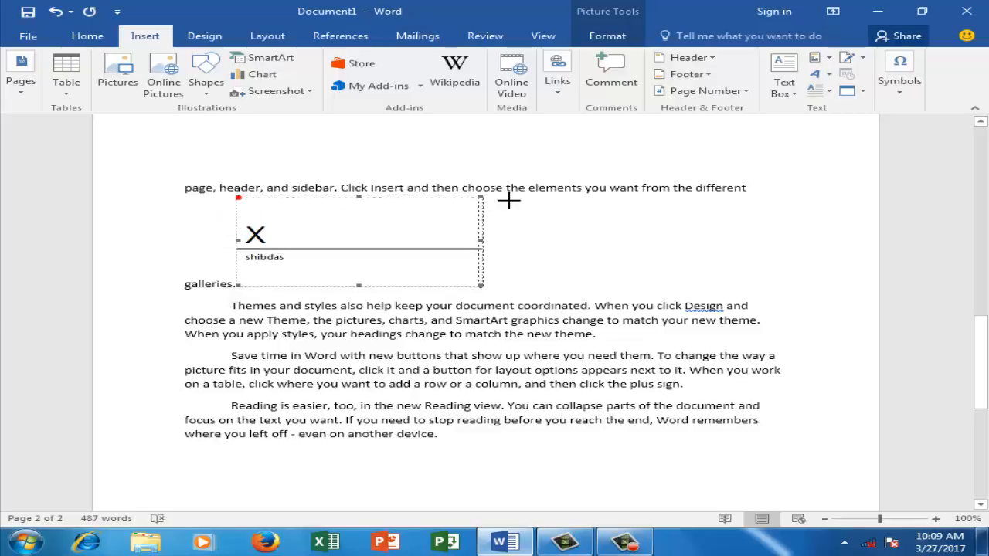
{"action": "left_click_drag", "start_coordinate": [509, 200], "coordinate": [512, 216]}
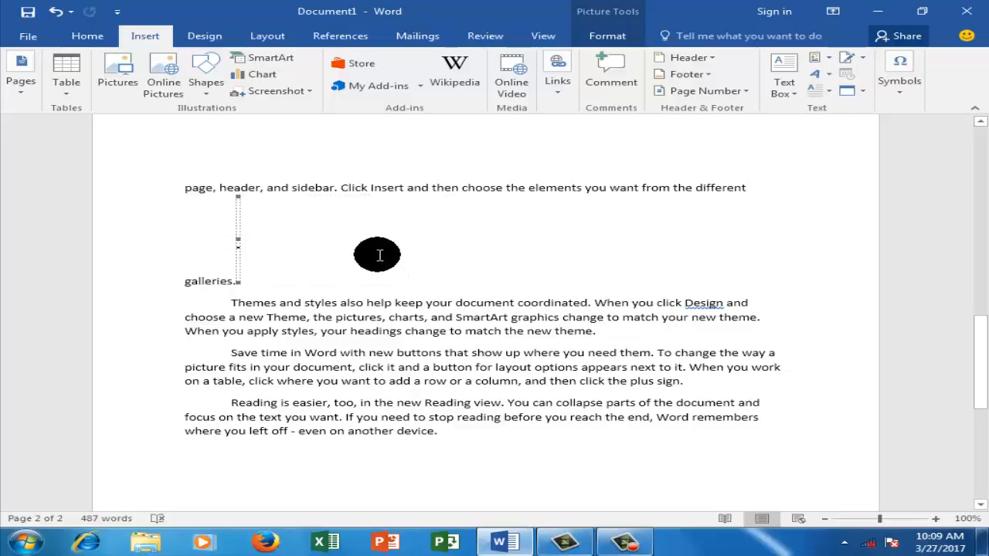
{"action": "key", "text": "ctrl+z"}
{"action": "key", "text": "Delete"}
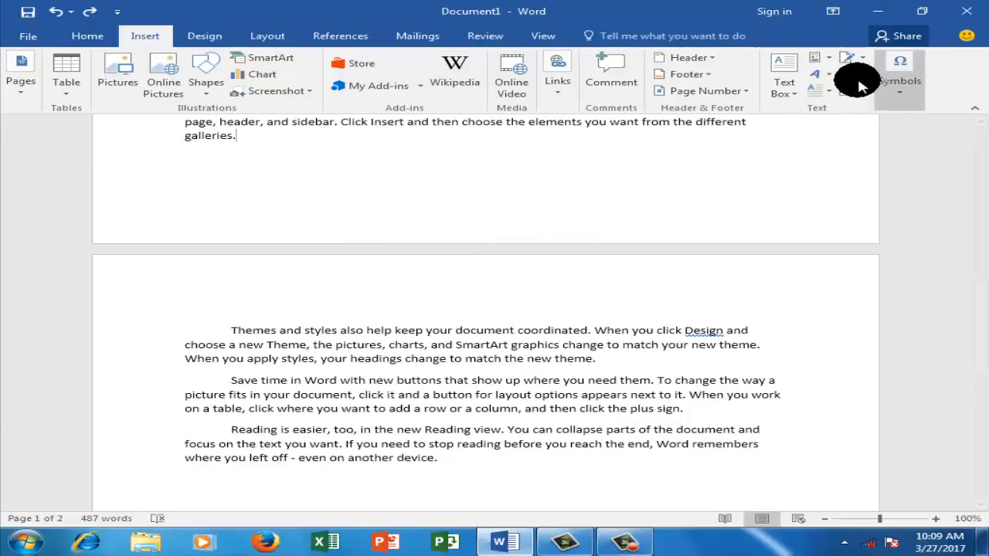
Insert the date as 3/27/2017 after "galleries." and move it down to its own paragraph with three paragraph breaks
{"action": "left_click", "coordinate": [853, 77]}
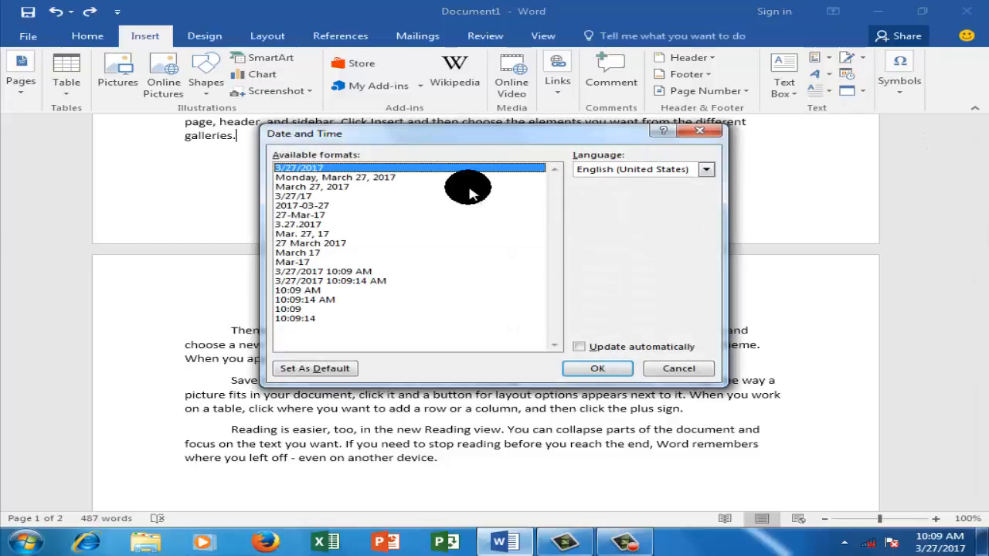
{"action": "left_click", "coordinate": [579, 372]}
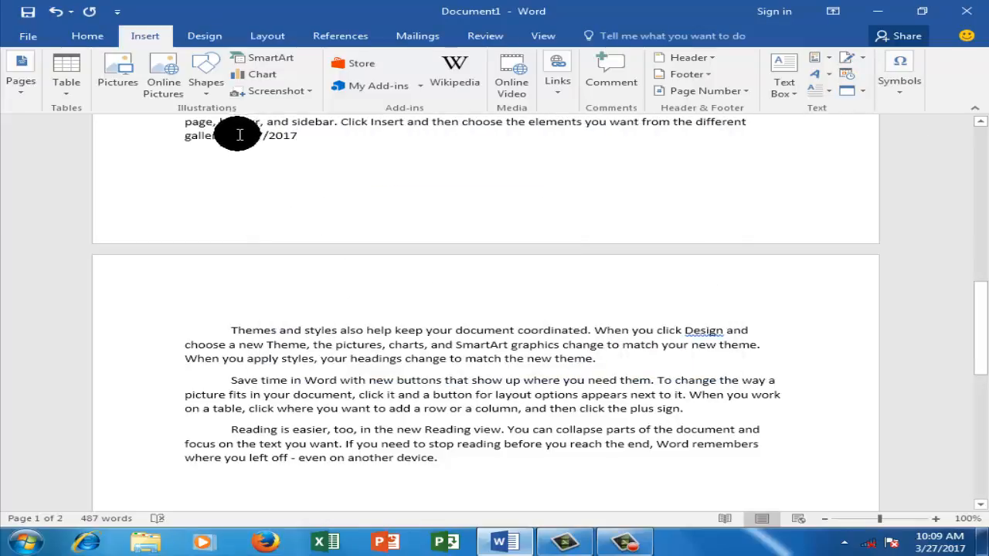
{"action": "key", "text": "Return"}
{"action": "key", "text": "Return"}
{"action": "key", "text": "Return"}
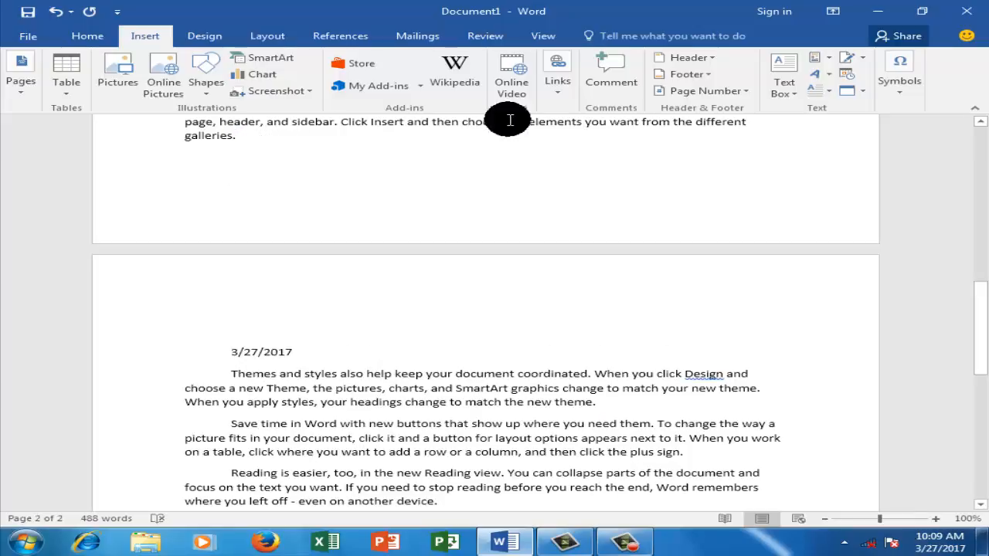
Try inserting the date and time before the existing date in the 3/27/2017 10:09:32 AM format
{"action": "left_click", "coordinate": [848, 75]}
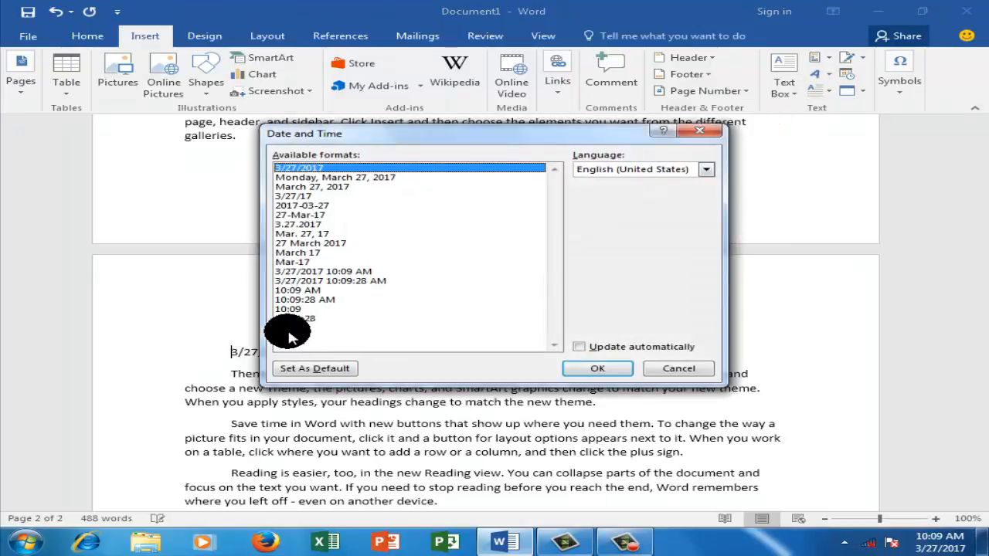
{"action": "left_click", "coordinate": [705, 171]}
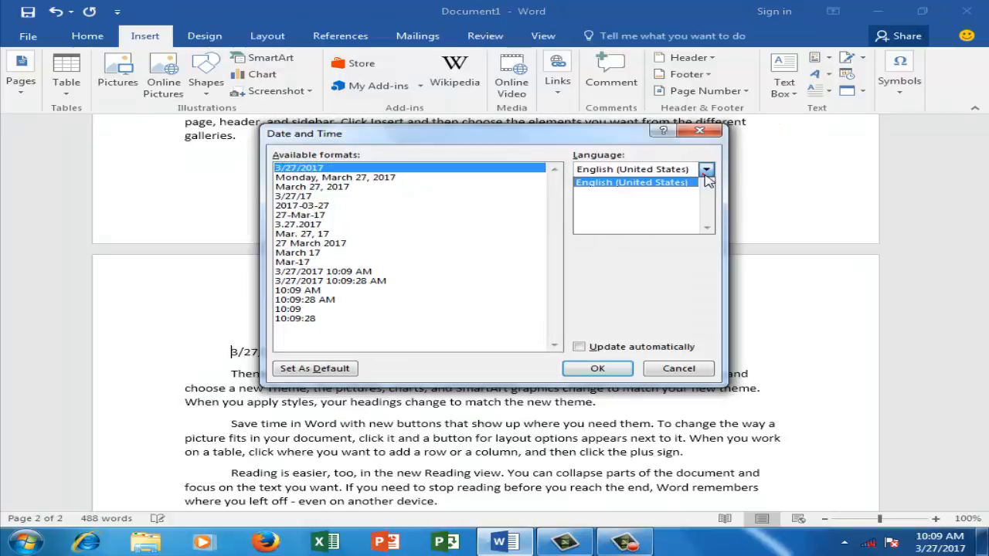
{"action": "left_click", "coordinate": [526, 242]}
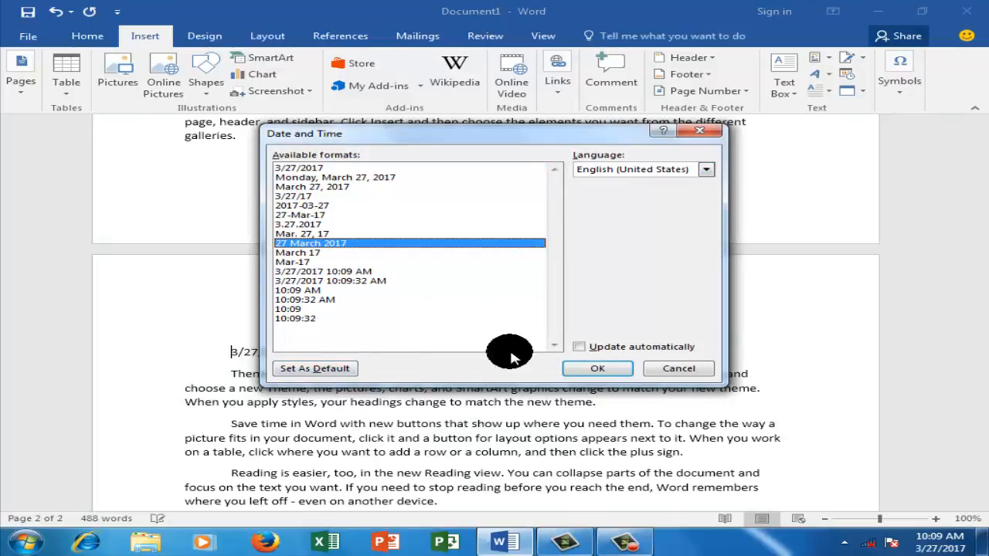
{"action": "left_click", "coordinate": [326, 281]}
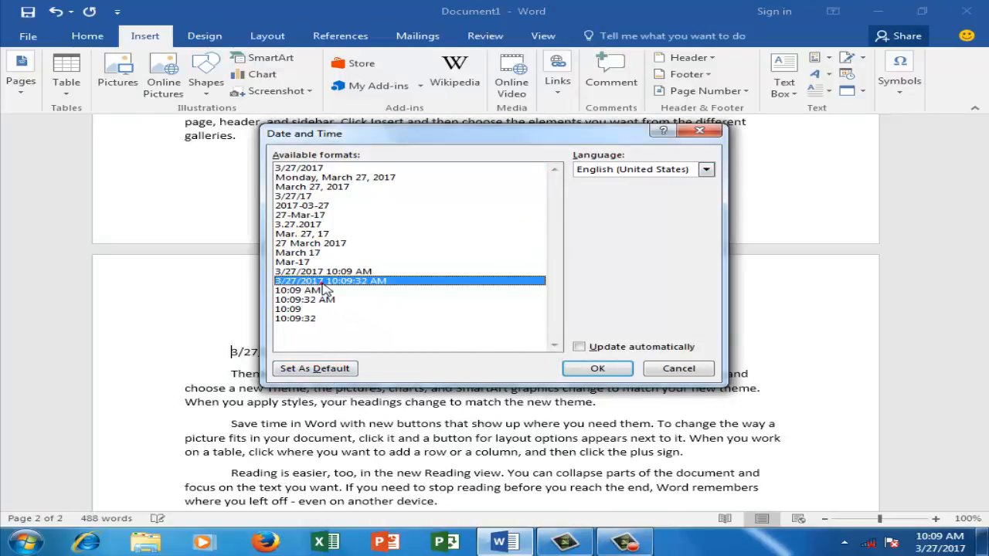
{"action": "left_click", "coordinate": [598, 369]}
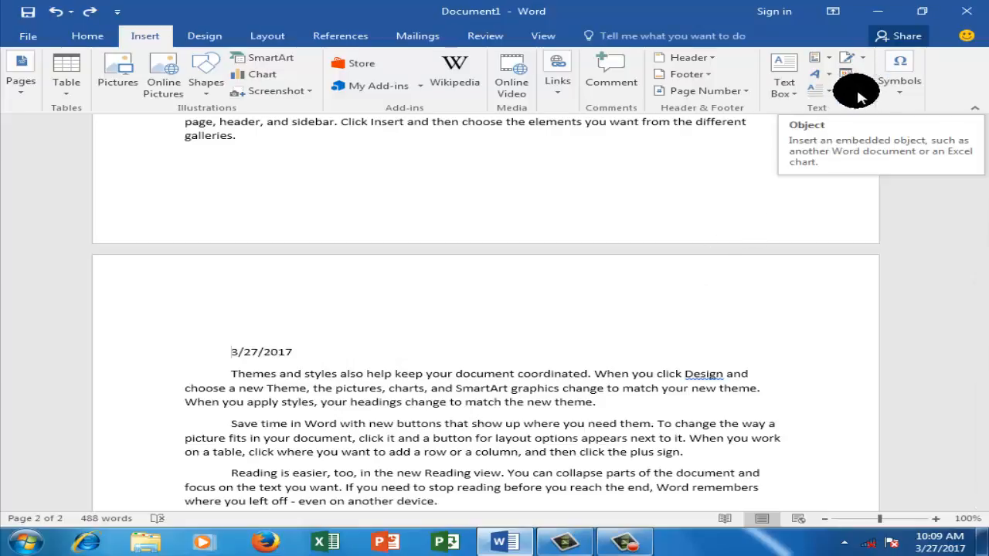
Draw a text box about 1.7" high and 2.3" wide directly below the photo on the first page
{"action": "left_click_drag", "start_coordinate": [980, 296], "coordinate": [952, 190]}
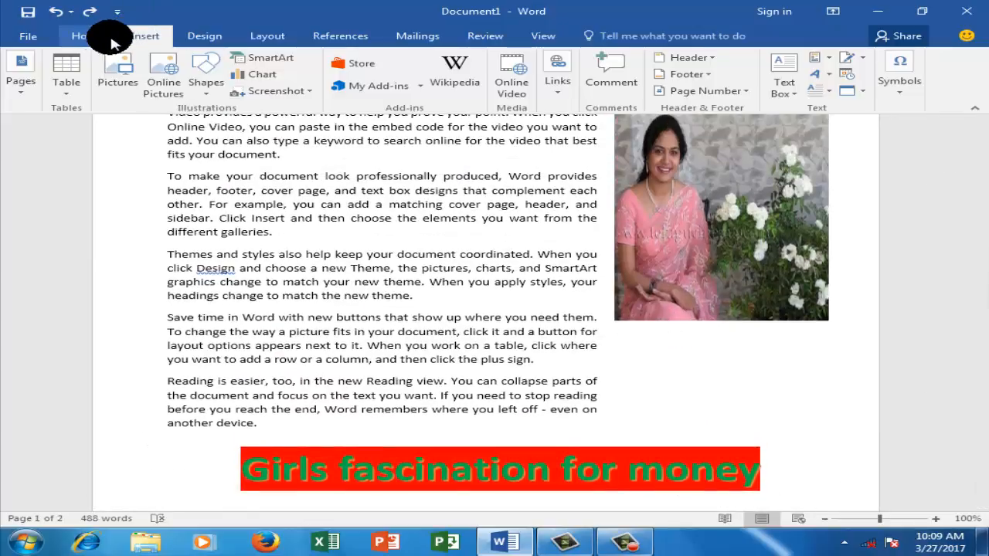
{"action": "left_click", "coordinate": [792, 87]}
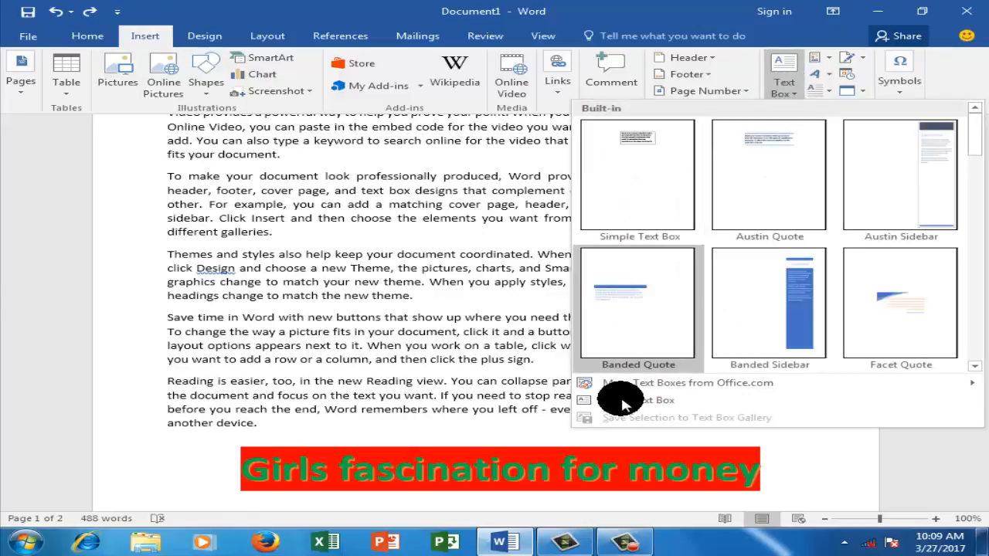
{"action": "left_click", "coordinate": [622, 400]}
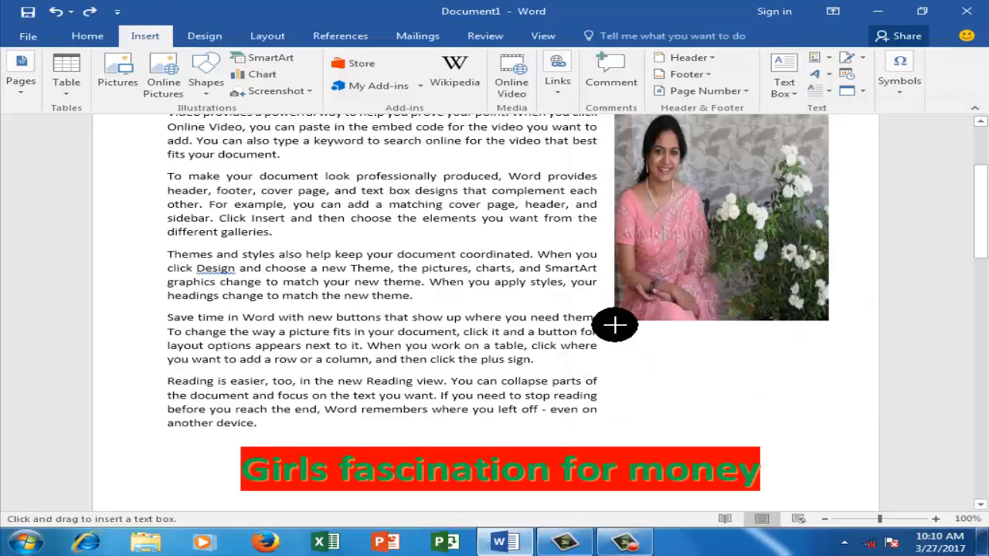
{"action": "mouse_move", "coordinate": [759, 371]}
{"action": "left_mouse_down"}
{"action": "mouse_move", "coordinate": [845, 412]}
{"action": "mouse_move", "coordinate": [827, 441]}
{"action": "left_mouse_up"}
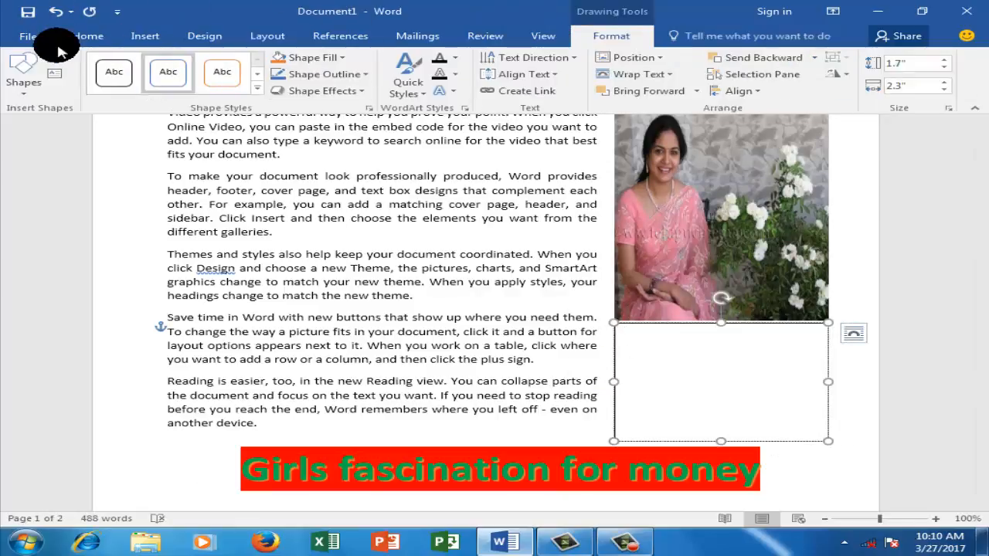
Insert a new Bitmap Image object into the empty text box below the photo
{"action": "left_click", "coordinate": [140, 38]}
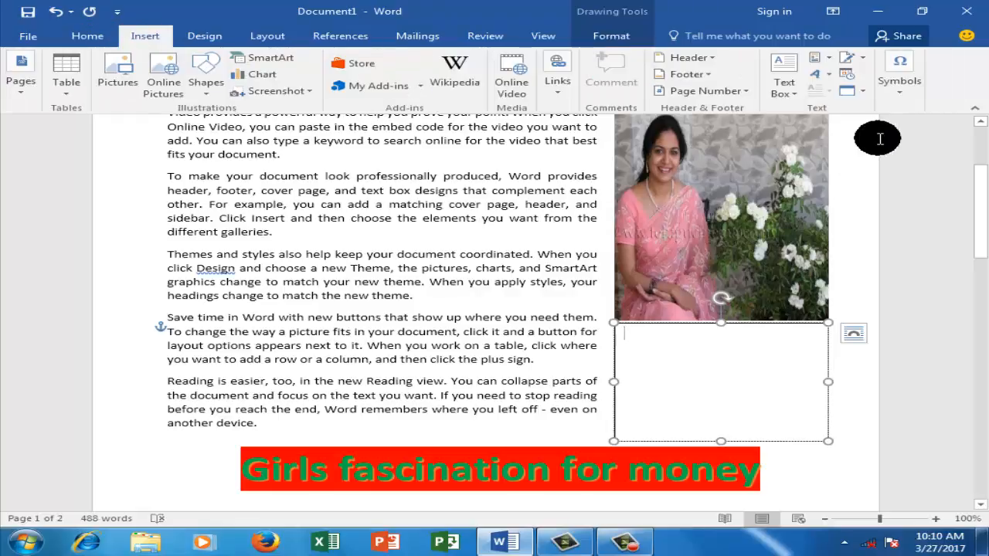
{"action": "left_click", "coordinate": [862, 92]}
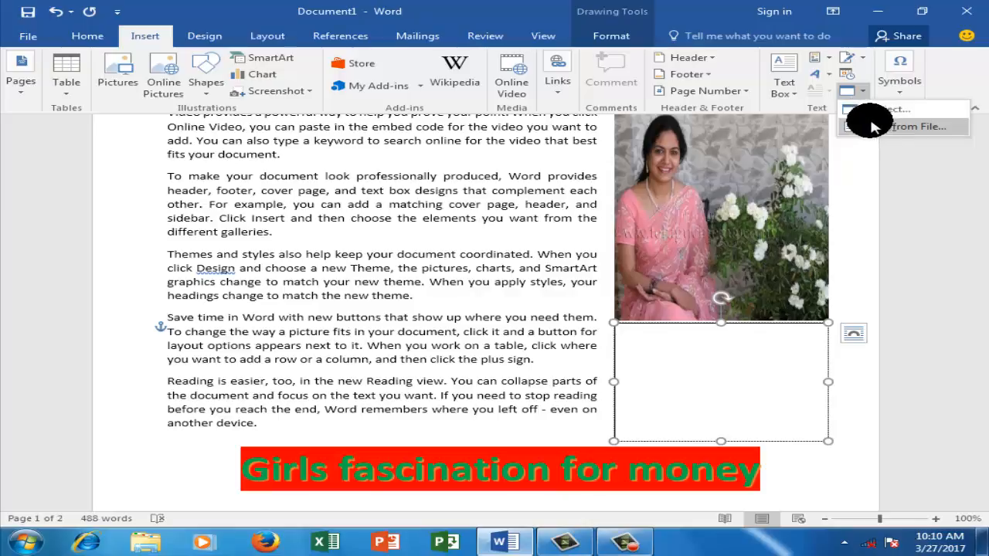
{"action": "left_click", "coordinate": [870, 113]}
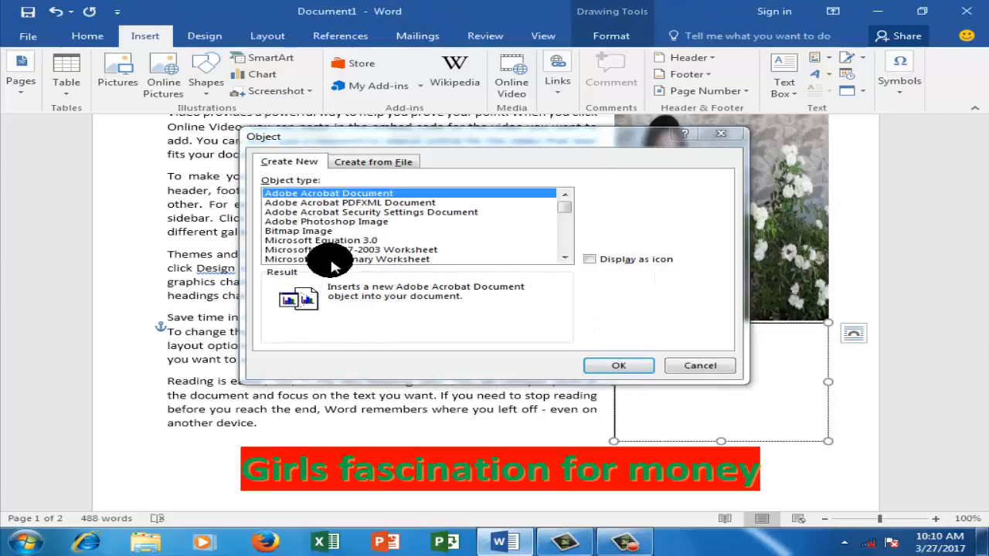
{"action": "left_click", "coordinate": [304, 231]}
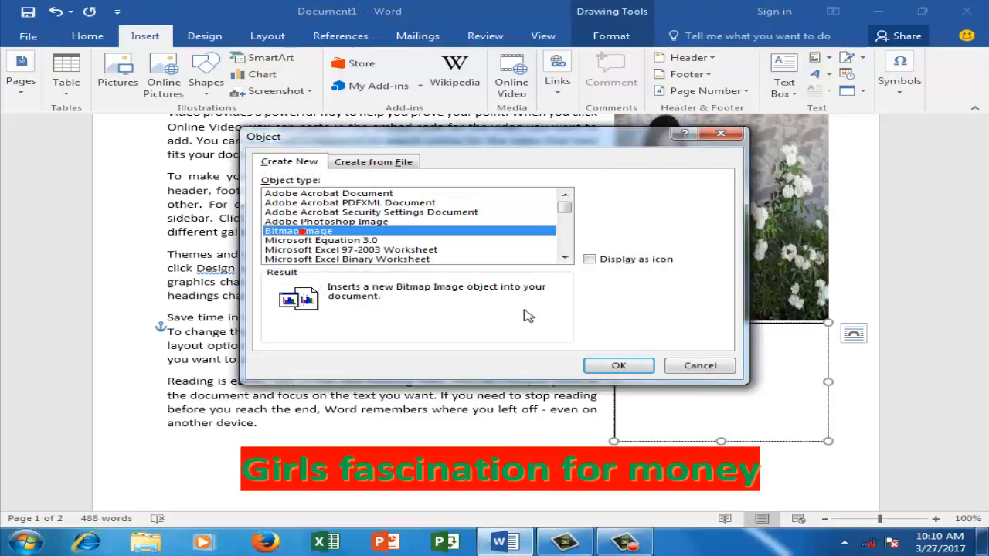
{"action": "left_click", "coordinate": [603, 365]}
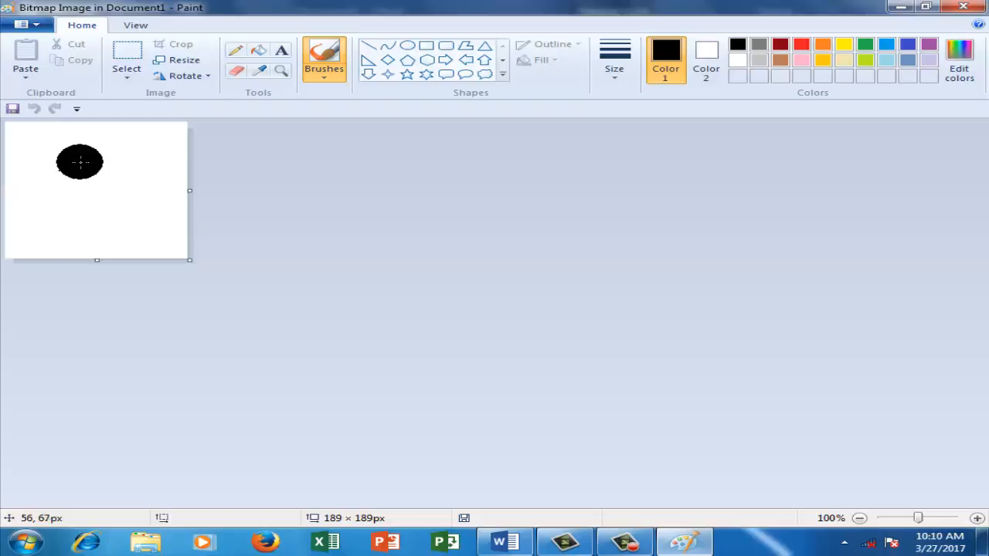
Draw a heart shape about 127 × 119 px on the bitmap canvas and fill it with light pink
{"action": "left_click", "coordinate": [503, 74]}
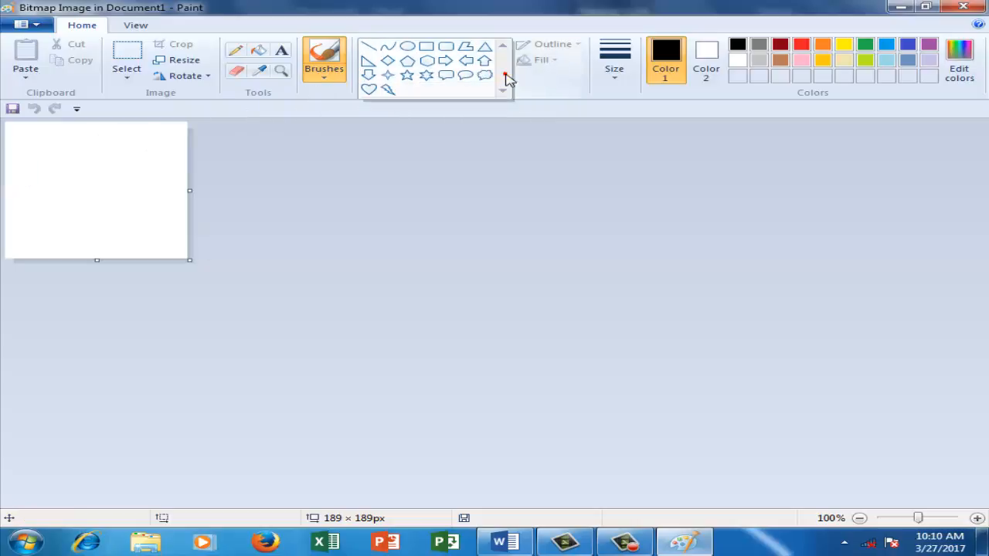
{"action": "left_click", "coordinate": [370, 89]}
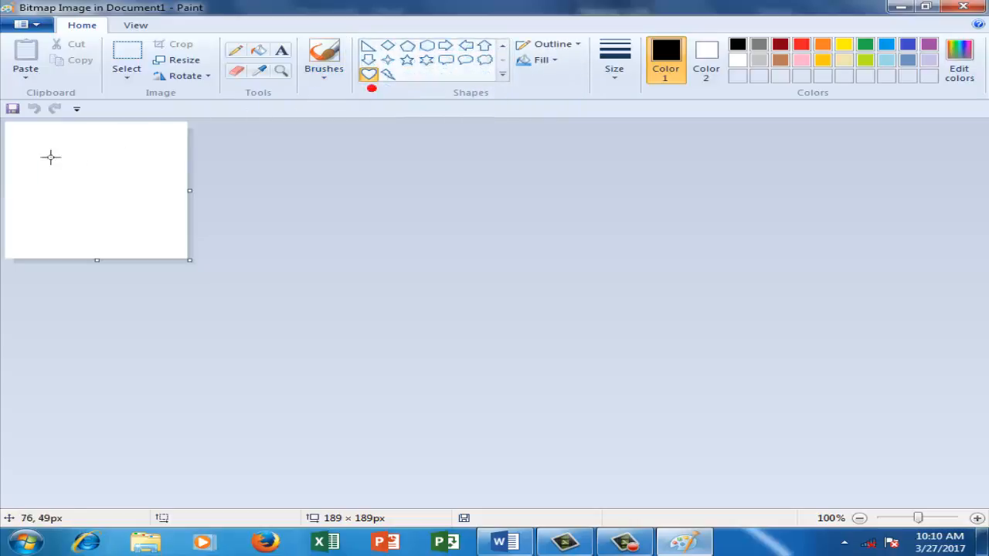
{"action": "left_click_drag", "start_coordinate": [98, 206], "coordinate": [147, 236]}
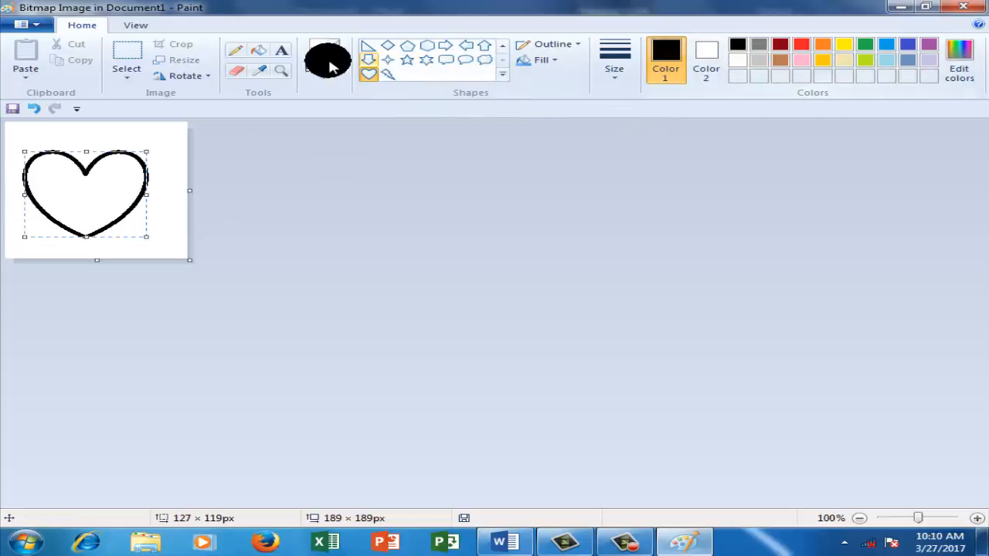
{"action": "left_click", "coordinate": [259, 51]}
{"action": "left_click", "coordinate": [820, 55]}
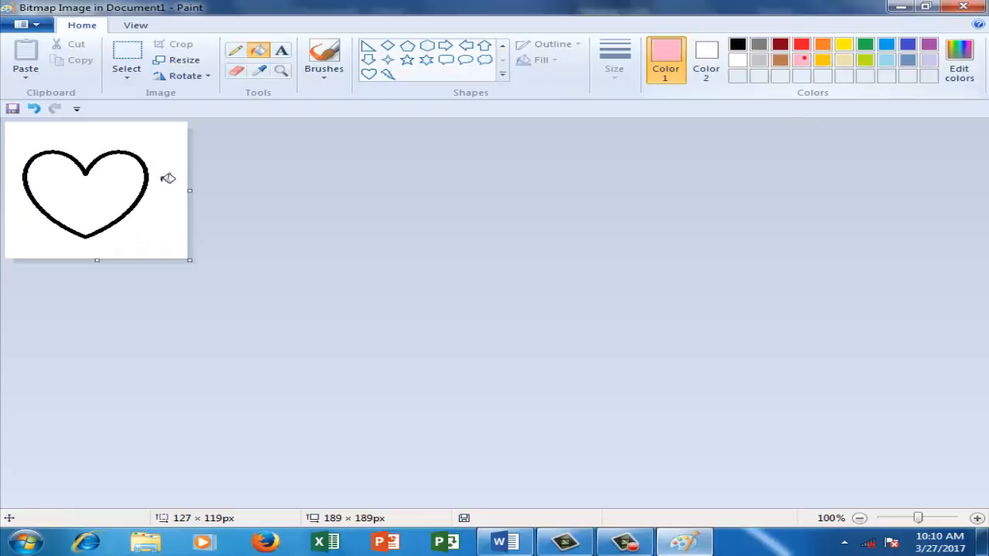
{"action": "left_click", "coordinate": [100, 182]}
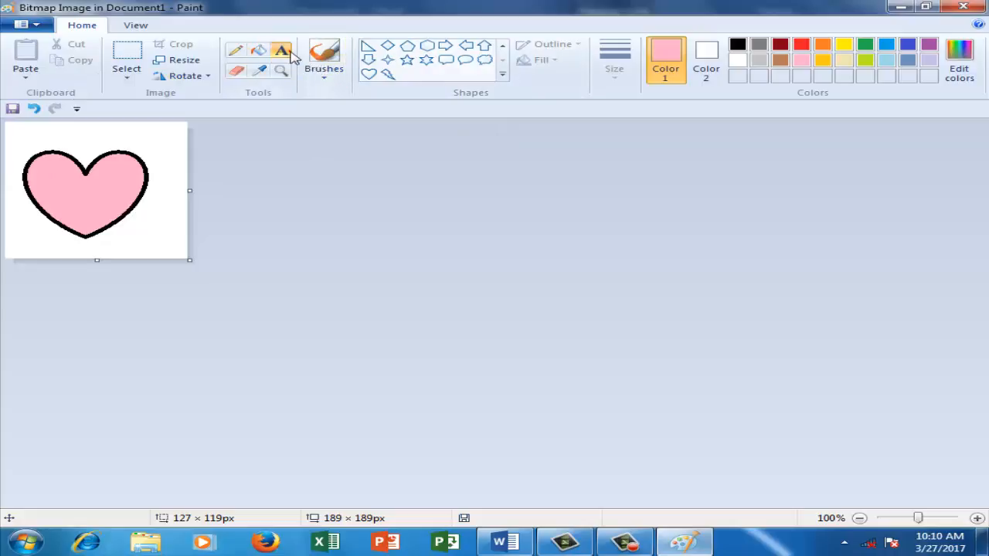
Add a few freehand pencil strokes around the heart, return to the Word document and deselect the text box
{"action": "left_click", "coordinate": [234, 51]}
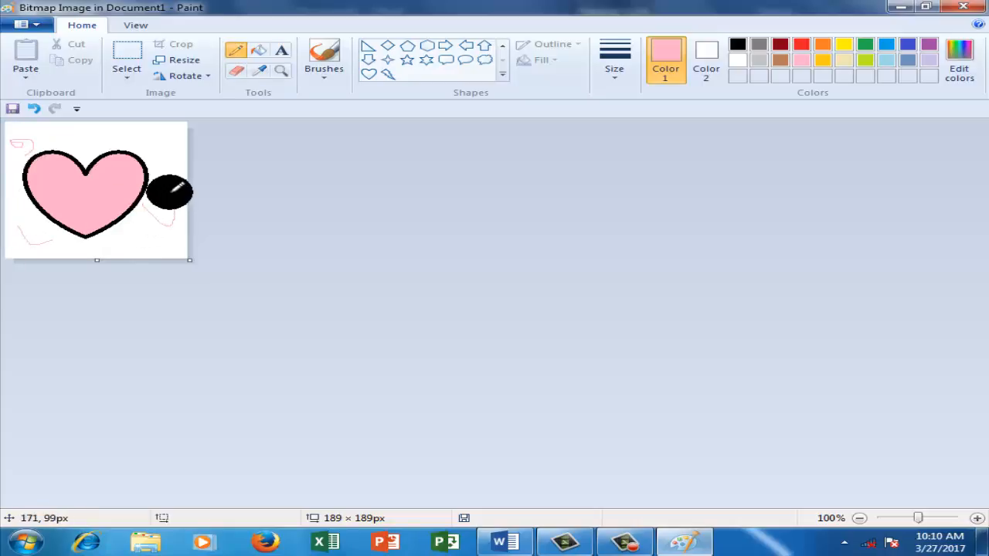
{"action": "left_click", "coordinate": [958, 8]}
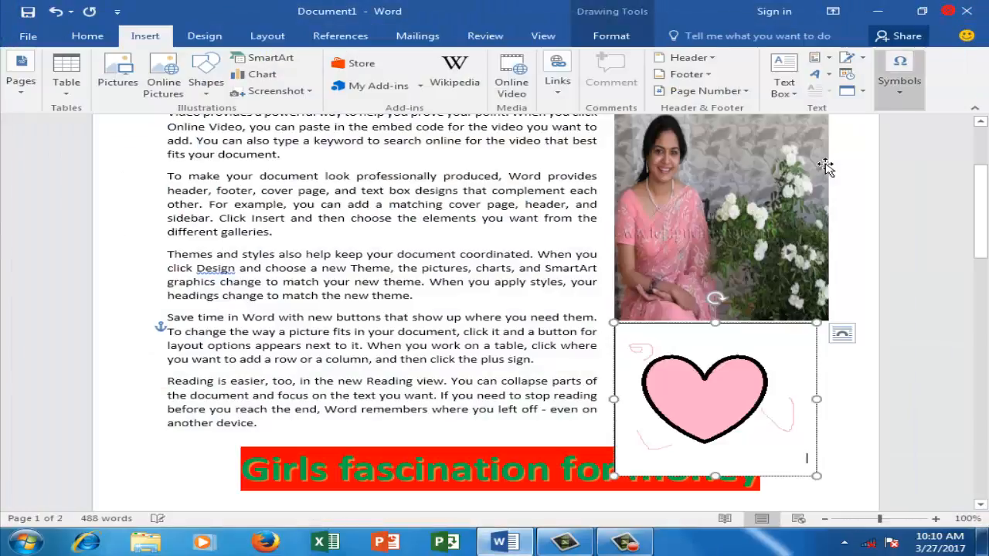
{"action": "left_click", "coordinate": [849, 370]}
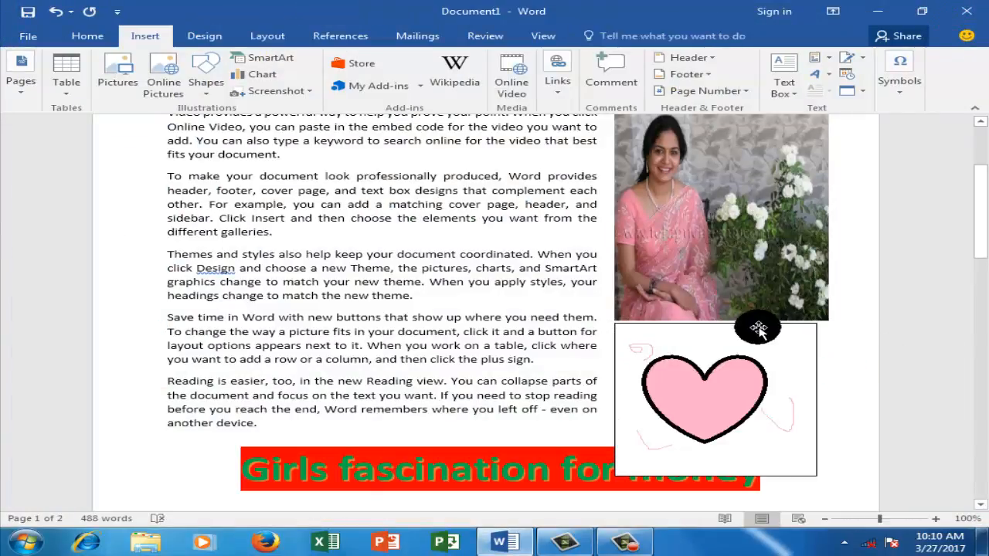
Remove the outline of the text box around the heart drawing below the photo
{"action": "left_click", "coordinate": [765, 329]}
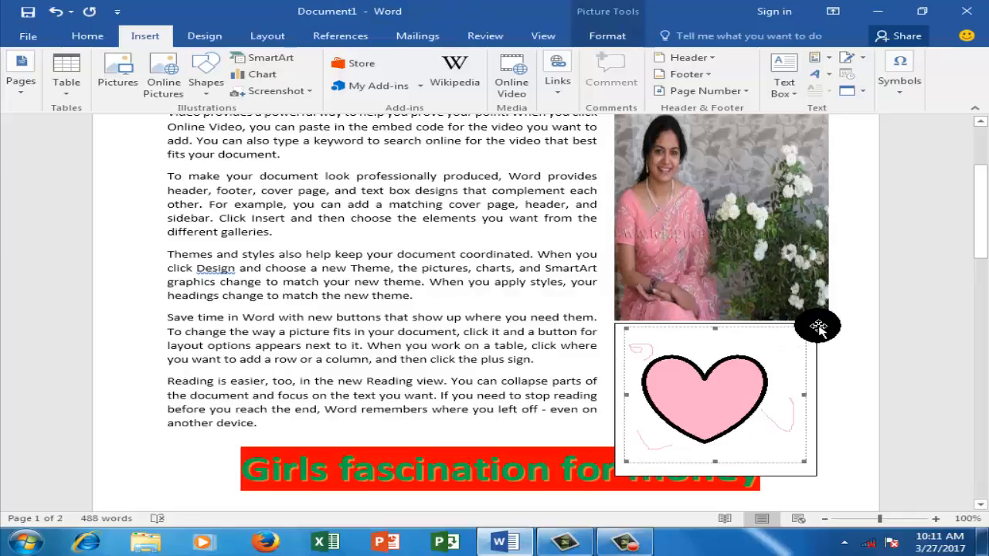
{"action": "left_click", "coordinate": [677, 319]}
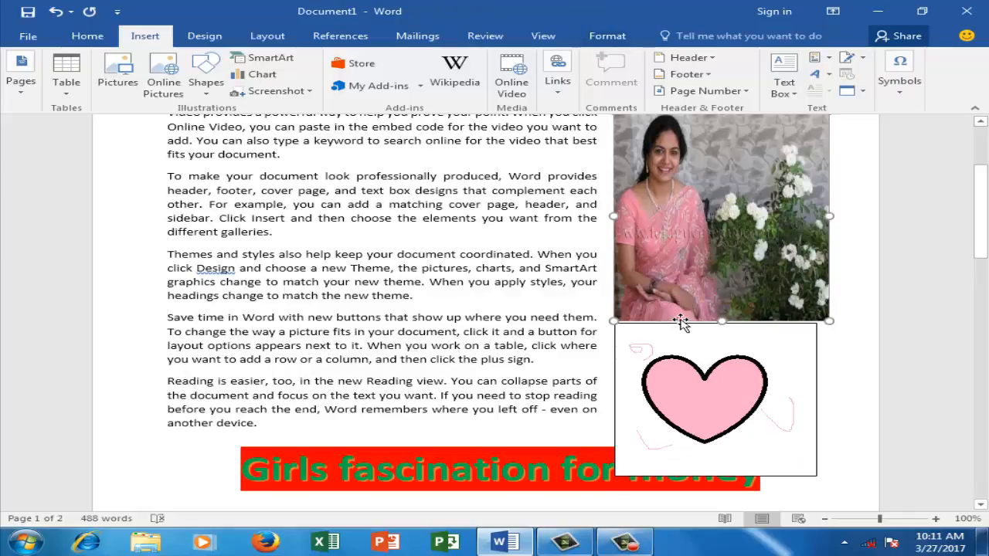
{"action": "right_click", "coordinate": [809, 476]}
{"action": "left_click", "coordinate": [839, 466]}
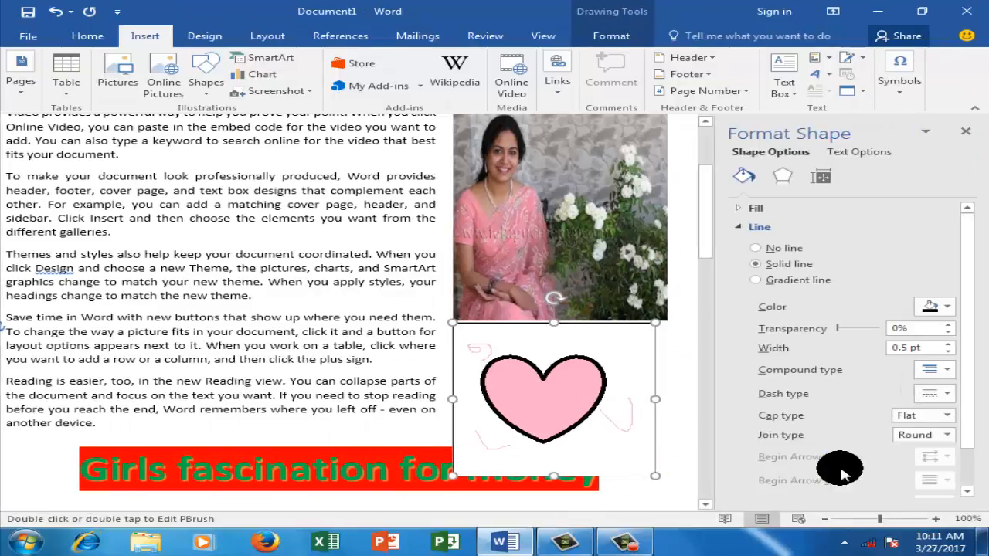
{"action": "left_click", "coordinate": [776, 251]}
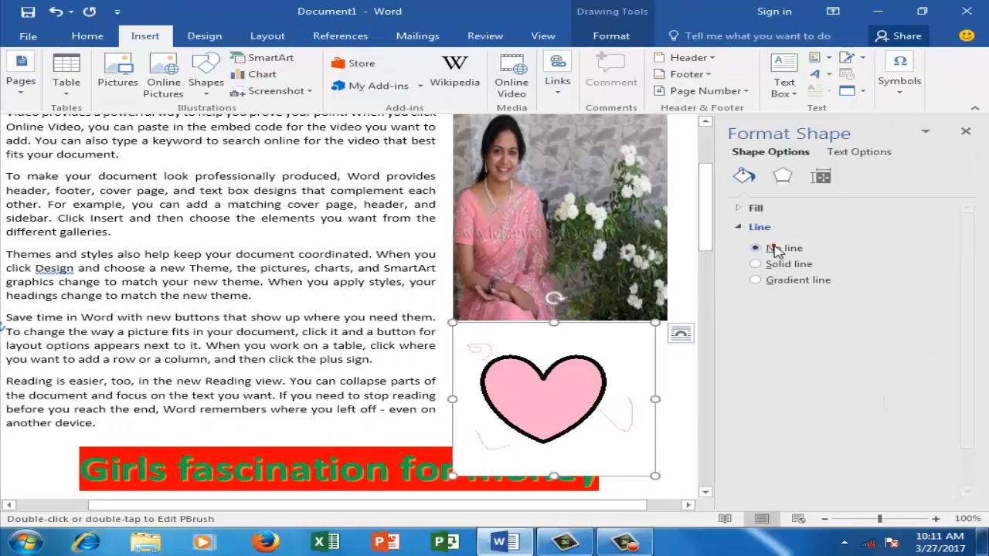
{"action": "left_click", "coordinate": [670, 390]}
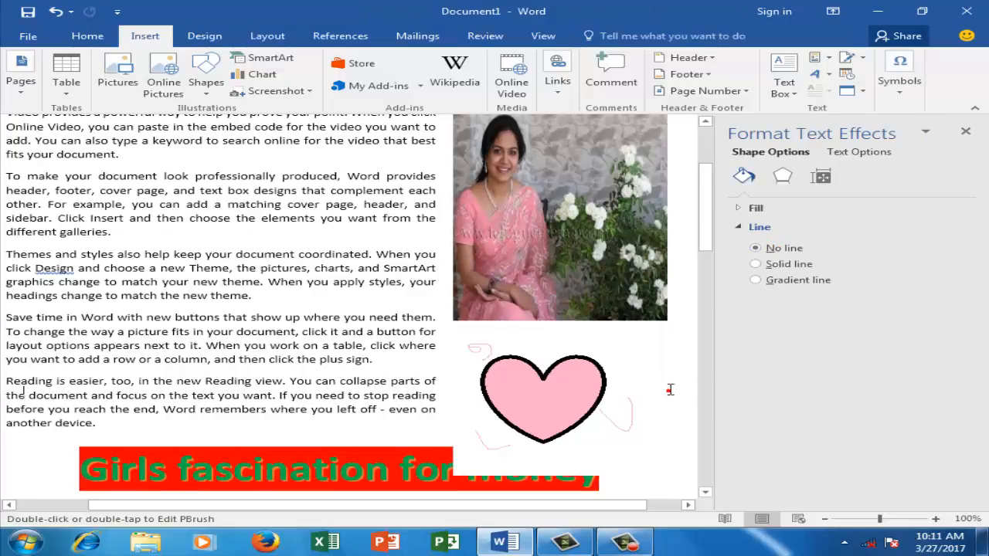
Shrink the heart bitmap until it clears the red heading below it, and close the formatting pane
{"action": "left_click", "coordinate": [576, 396]}
{"action": "left_click_drag", "start_coordinate": [622, 418], "coordinate": [627, 410]}
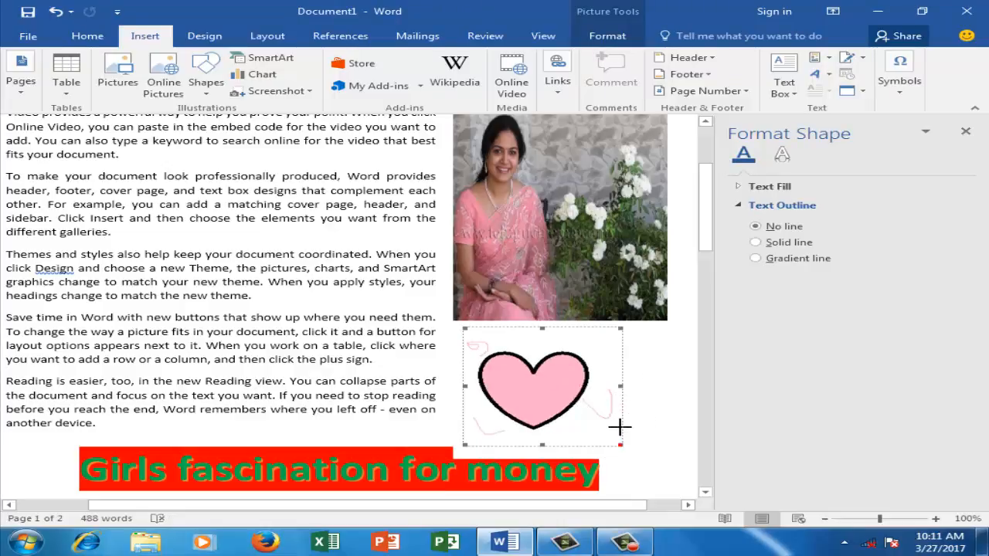
{"action": "left_click_drag", "start_coordinate": [614, 412], "coordinate": [608, 380]}
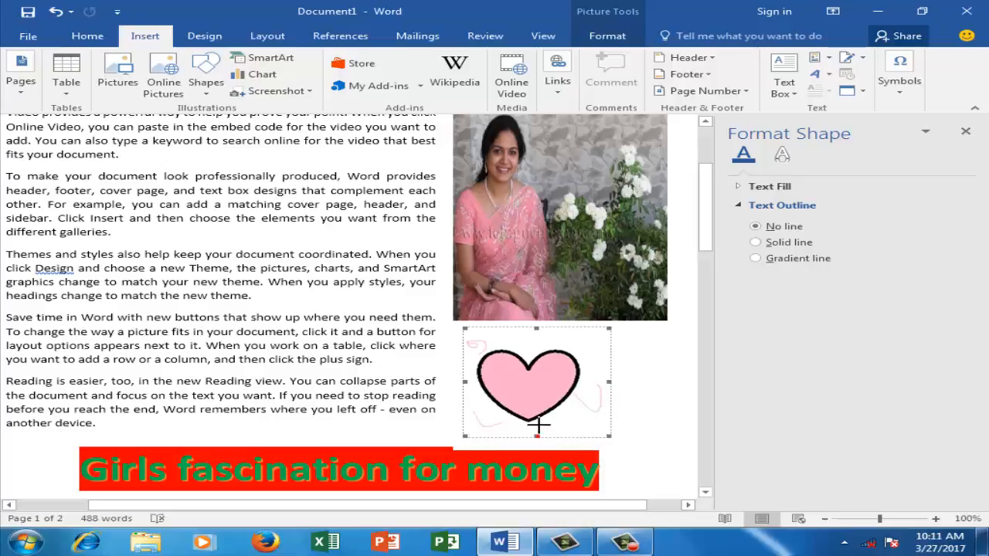
{"action": "left_click_drag", "start_coordinate": [538, 424], "coordinate": [540, 421]}
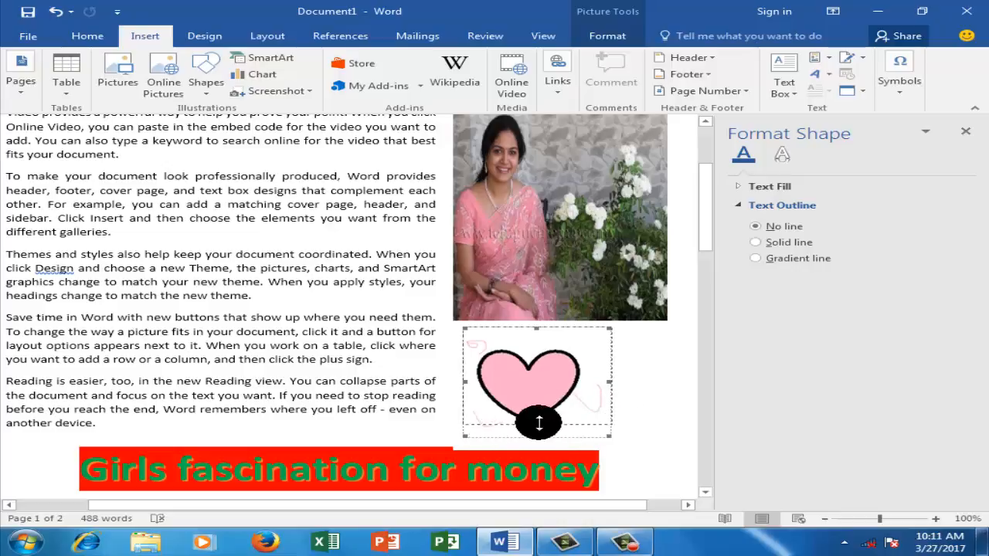
{"action": "left_click", "coordinate": [653, 432]}
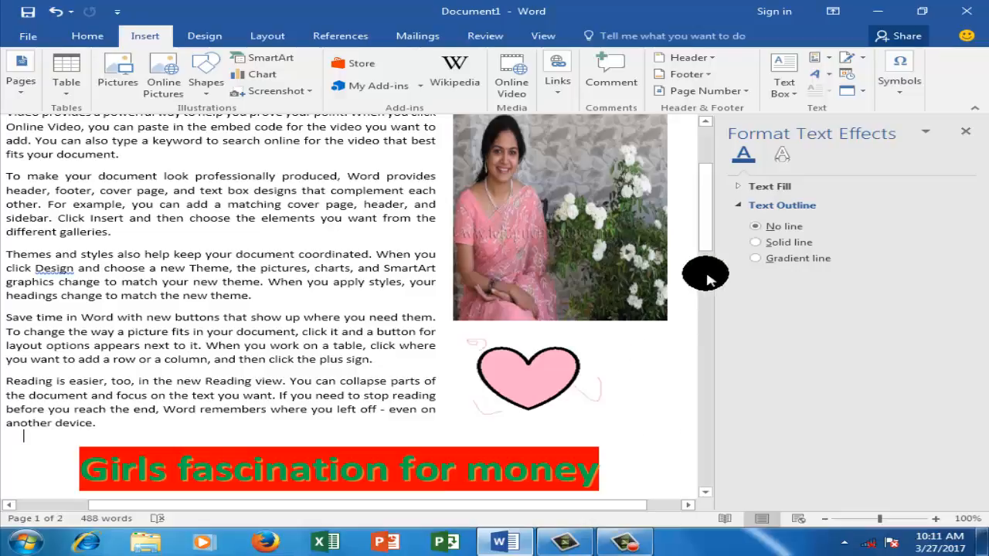
{"action": "left_click", "coordinate": [863, 92]}
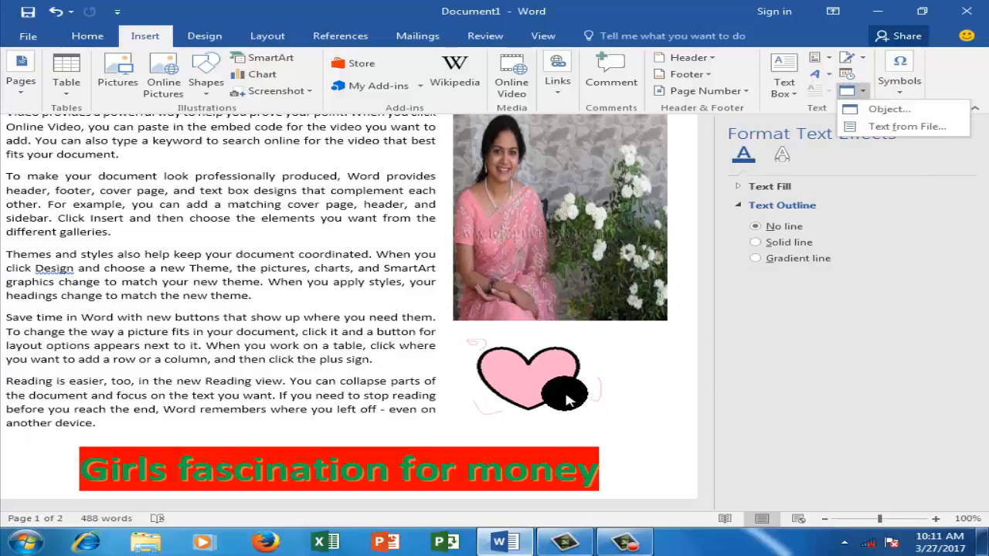
{"action": "left_click", "coordinate": [661, 408]}
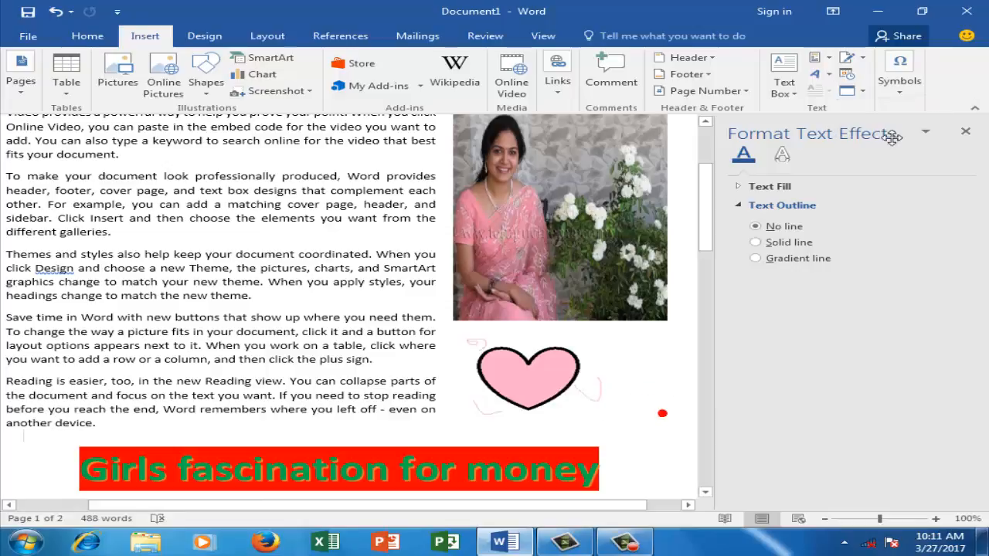
{"action": "left_click", "coordinate": [966, 131]}
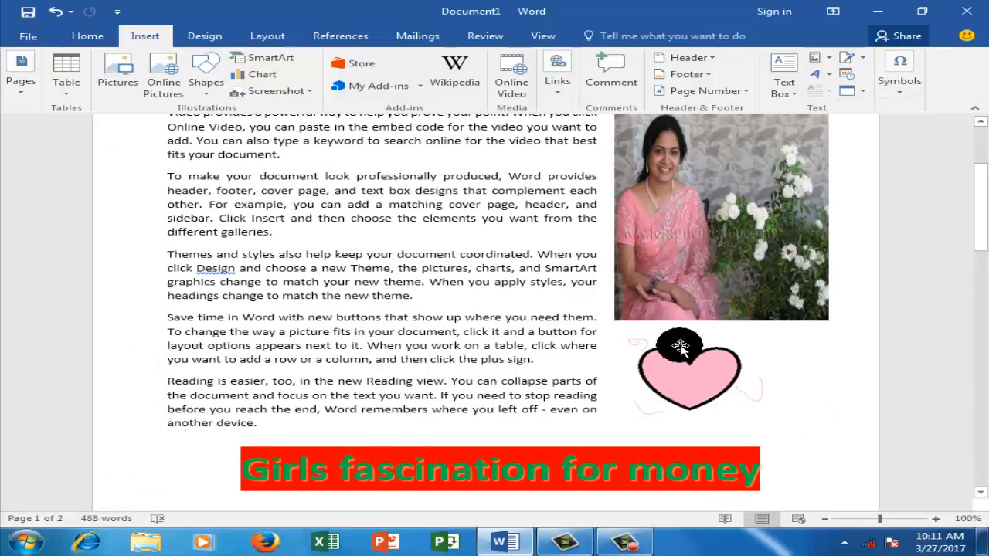
Add two line breaks after the last paragraph on page 2
{"action": "scroll", "coordinate": [682, 346], "scroll_direction": "up", "scroll_amount": 1}
{"action": "left_click_drag", "start_coordinate": [978, 219], "coordinate": [975, 418]}
{"action": "left_click", "coordinate": [484, 239]}
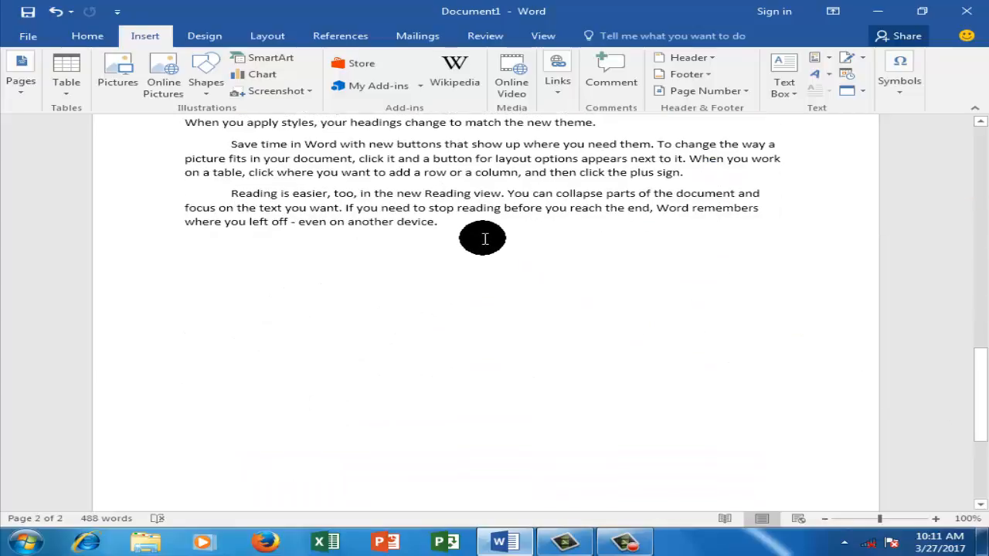
{"action": "key", "text": "Return"}
{"action": "key", "text": "Return"}
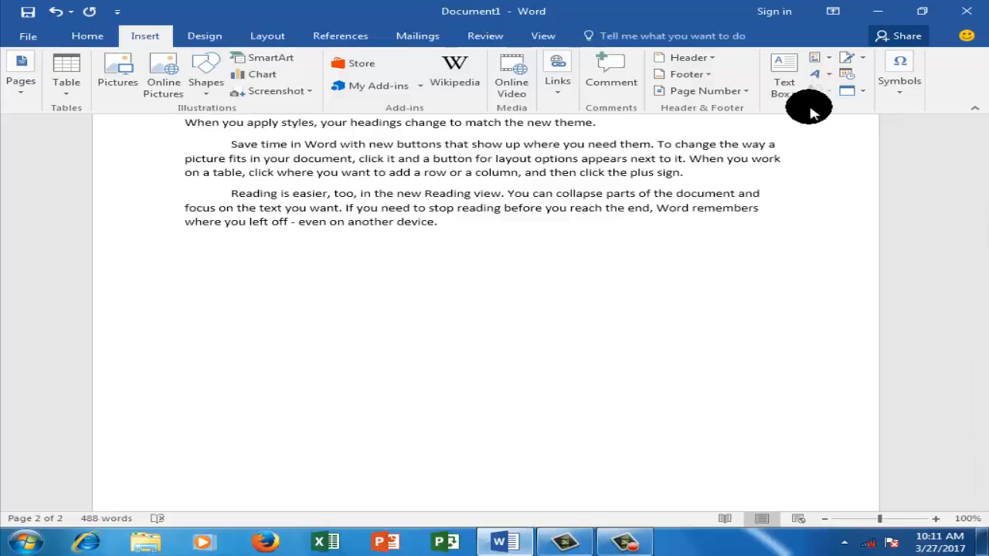
Insert the text of the "word tutorial" document from the Desktop at the end of the document
{"action": "left_click", "coordinate": [863, 97]}
{"action": "left_click", "coordinate": [870, 127]}
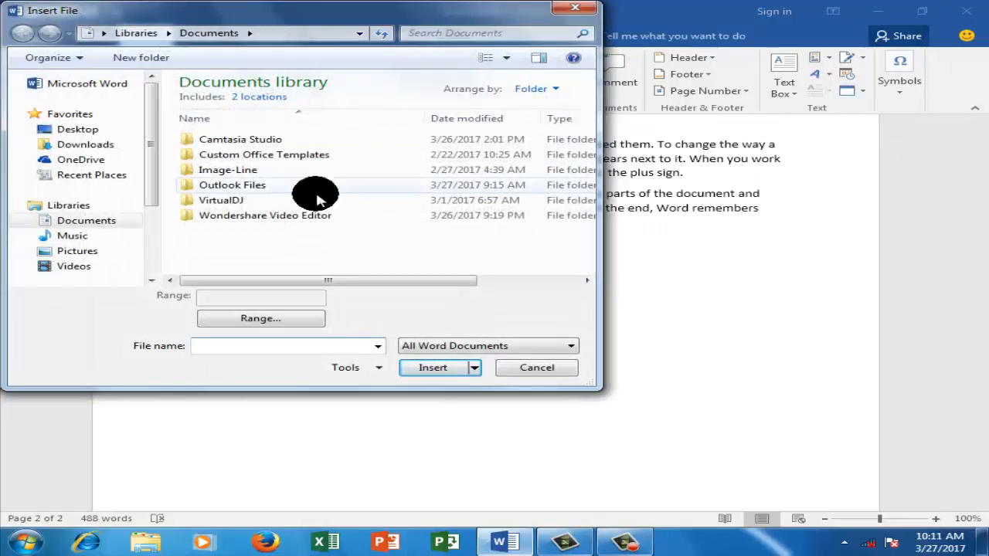
{"action": "left_click", "coordinate": [139, 132]}
{"action": "left_click_drag", "start_coordinate": [590, 112], "coordinate": [600, 277]}
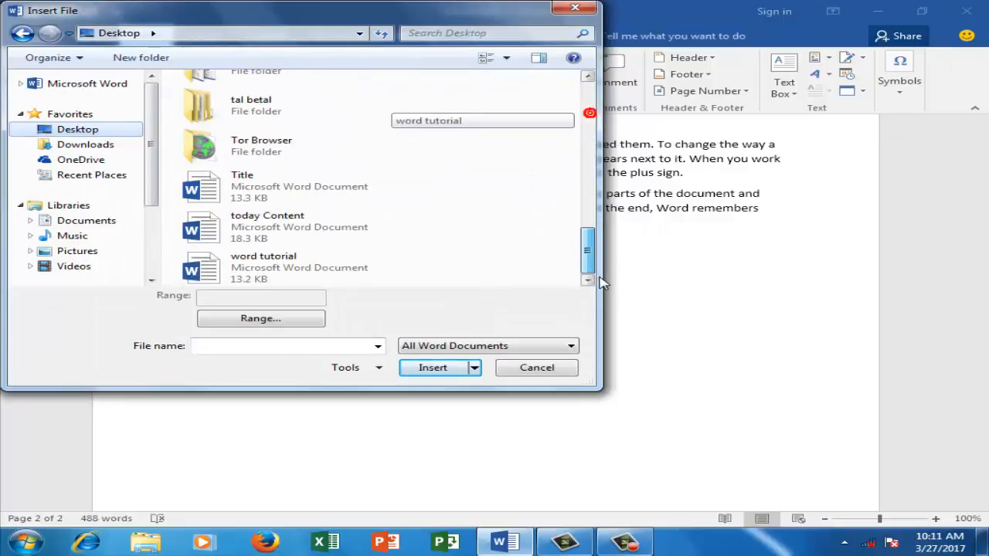
{"action": "left_click", "coordinate": [343, 278]}
{"action": "left_click", "coordinate": [440, 368]}
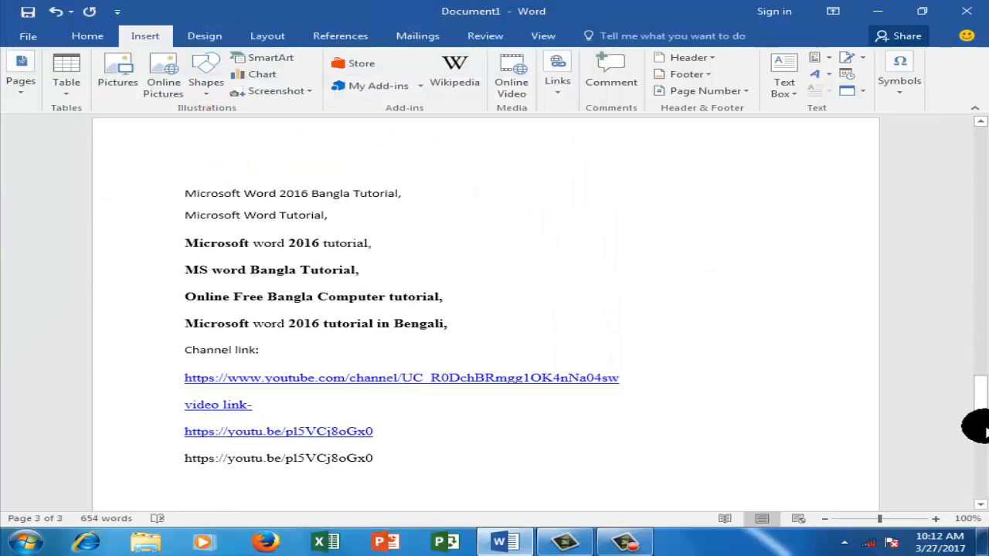
Return to the first page and add Plain Number 1 page numbers at the top of the pages
{"action": "left_click_drag", "start_coordinate": [984, 354], "coordinate": [977, 130]}
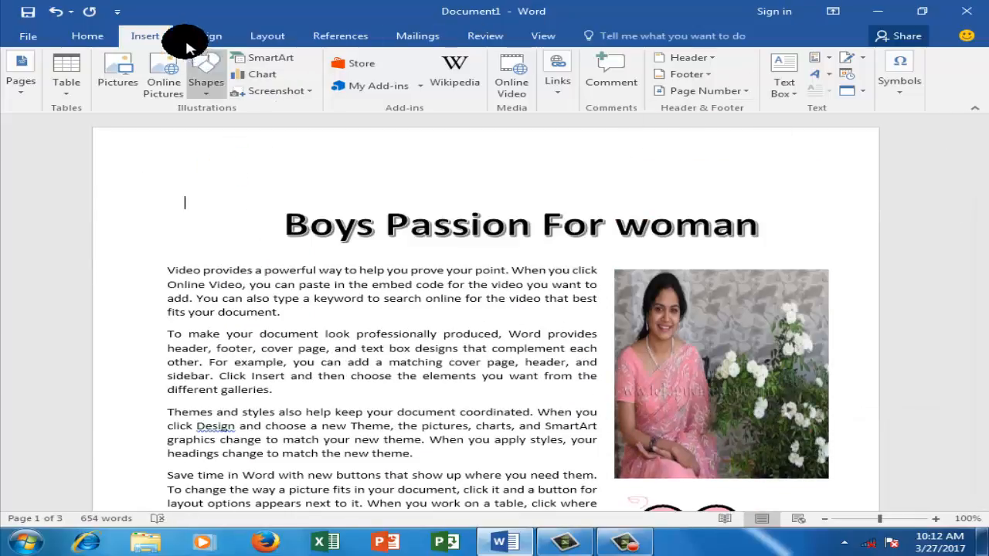
{"action": "left_click", "coordinate": [746, 91]}
{"action": "mouse_move", "coordinate": [747, 115]}
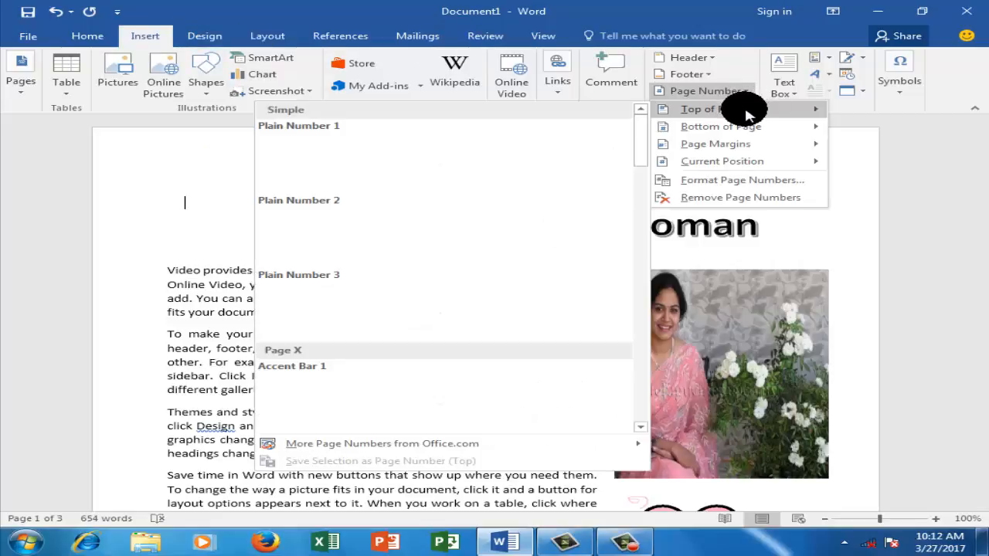
{"action": "left_click", "coordinate": [334, 147]}
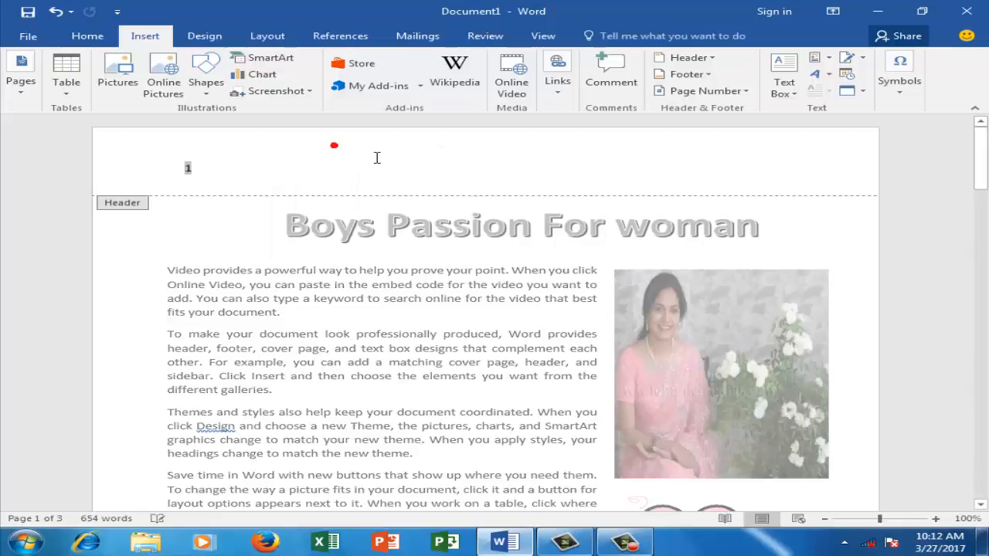
Check the header page numbers through page 3, return to page 1 and leave header editing
{"action": "left_click_drag", "start_coordinate": [982, 181], "coordinate": [975, 348]}
{"action": "left_click", "coordinate": [850, 371]}
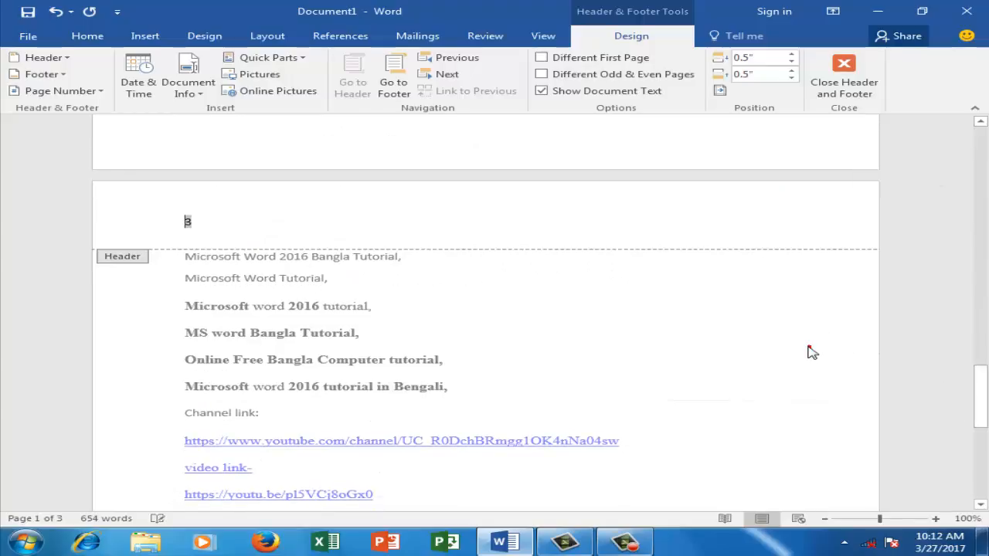
{"action": "scroll", "coordinate": [808, 345], "scroll_direction": "up", "scroll_amount": 3}
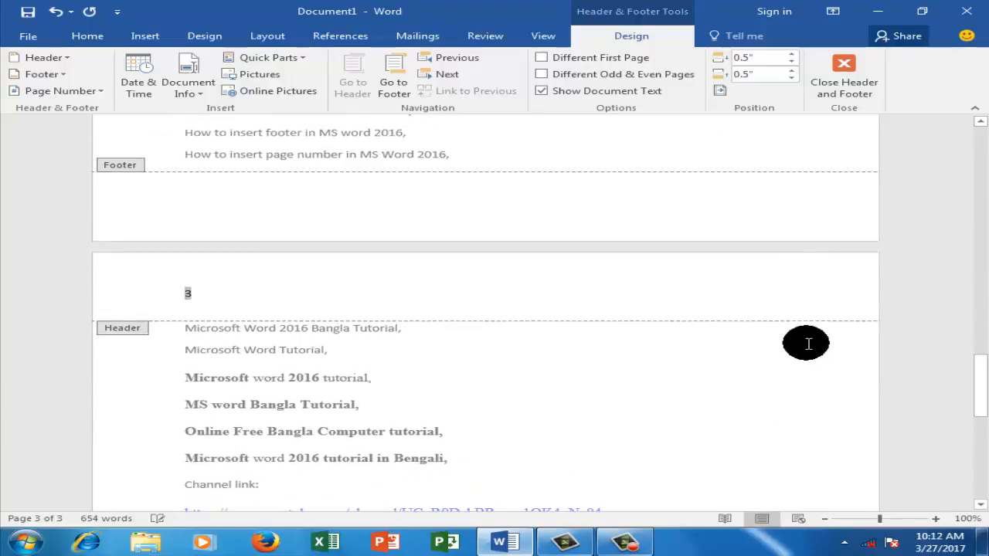
{"action": "left_click_drag", "start_coordinate": [984, 361], "coordinate": [976, 137]}
{"action": "left_click", "coordinate": [809, 199]}
{"action": "left_click", "coordinate": [809, 221]}
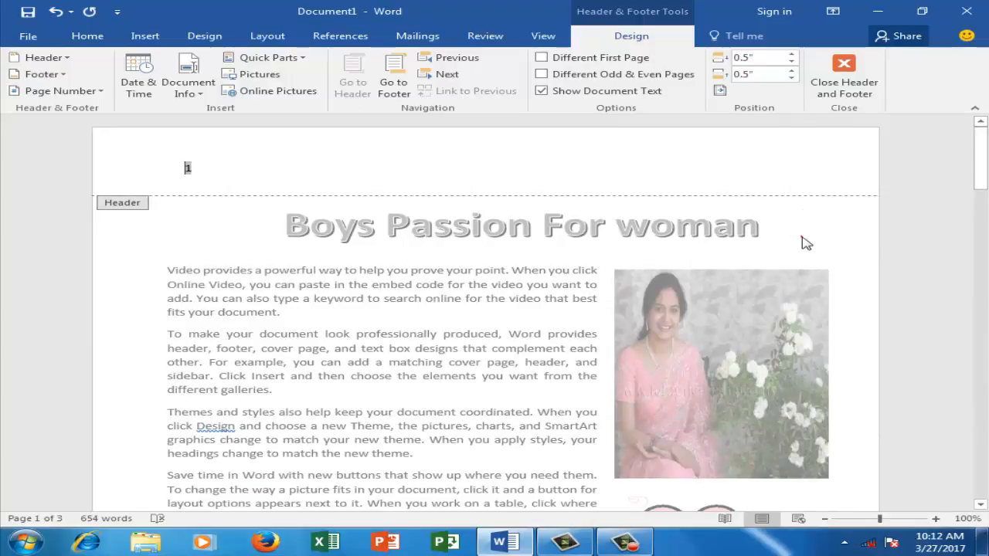
{"action": "double_click", "coordinate": [803, 236]}
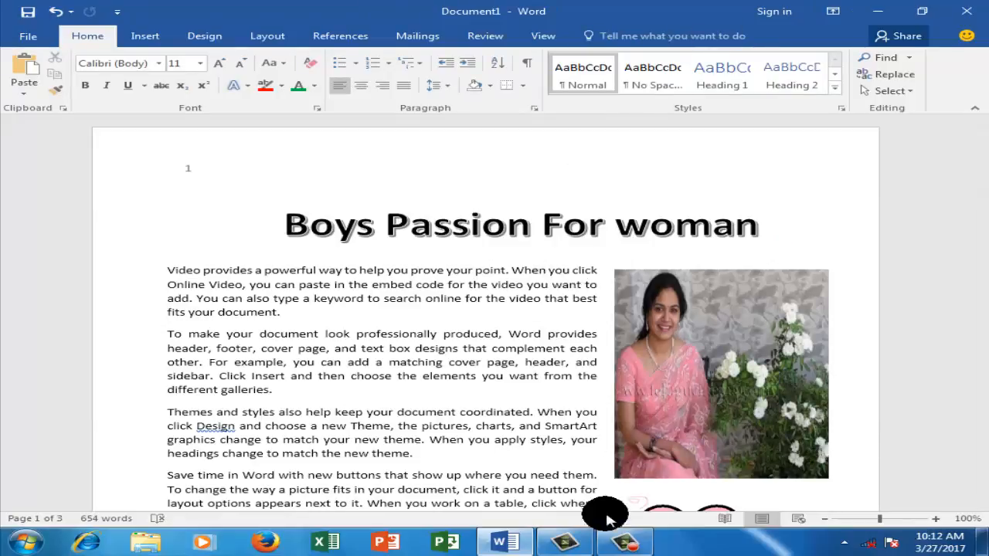
{"action": "left_click", "coordinate": [624, 541]}
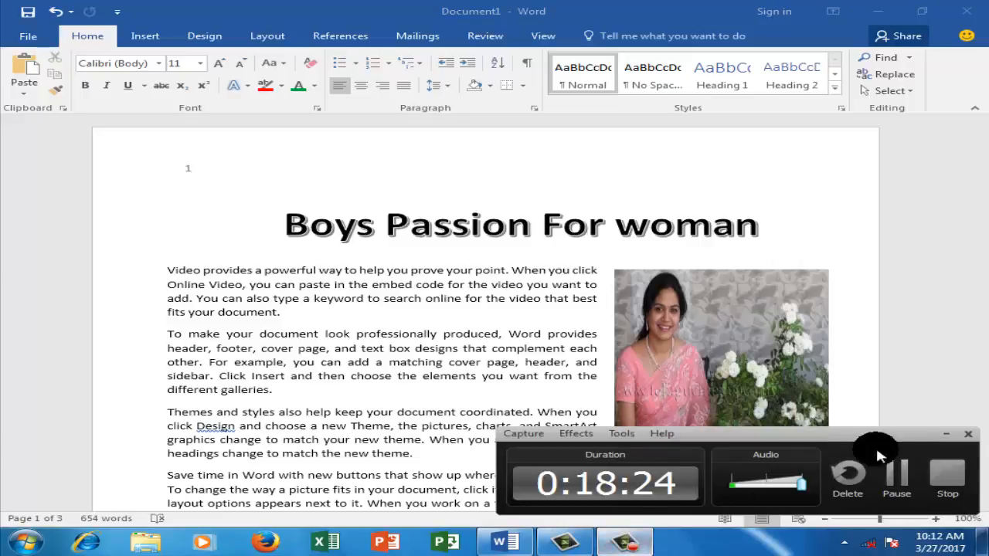
{"action": "left_click", "coordinate": [945, 435]}
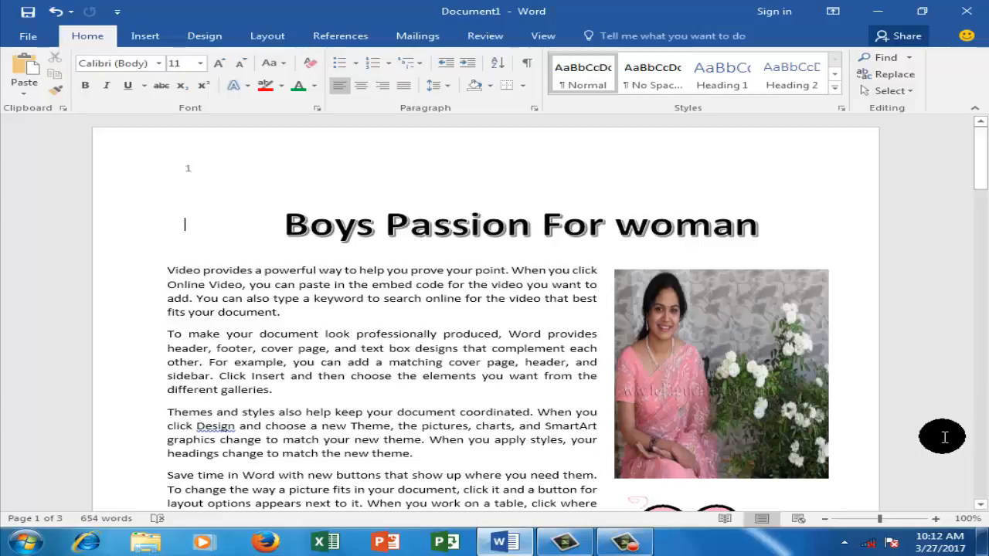
{"action": "scroll", "coordinate": [790, 236], "scroll_direction": "down", "scroll_amount": 8}
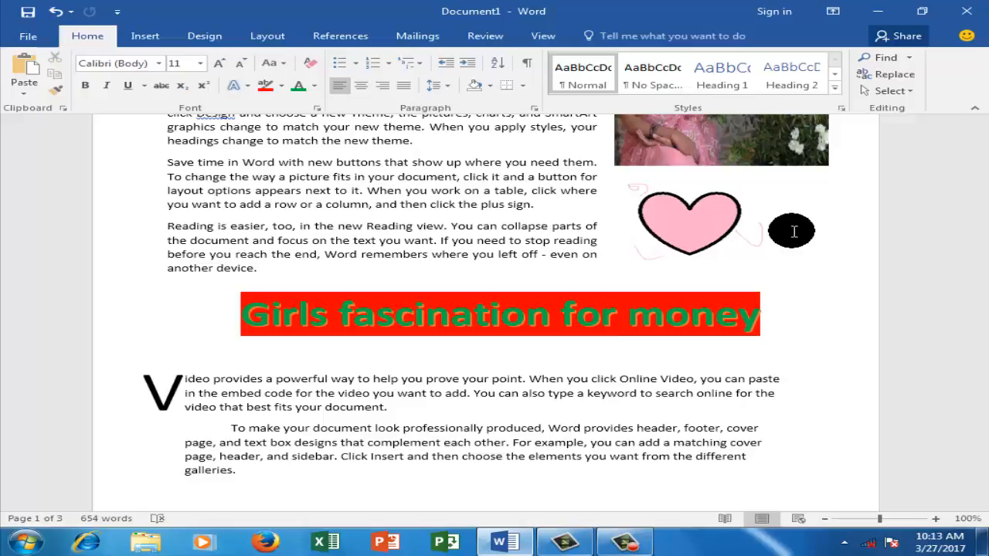
{"action": "scroll", "coordinate": [789, 230], "scroll_direction": "up", "scroll_amount": 5}
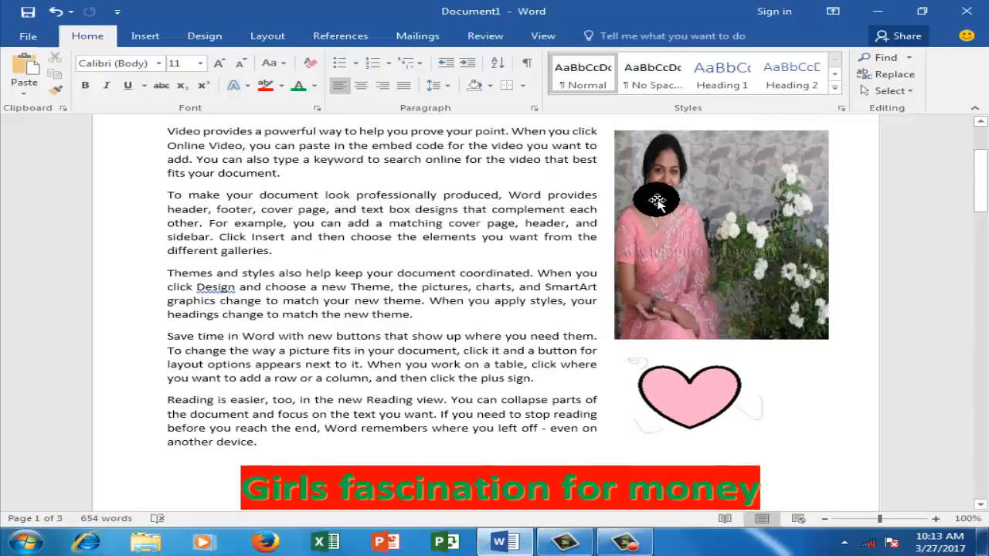
{"action": "scroll", "coordinate": [656, 201], "scroll_direction": "up", "scroll_amount": 3}
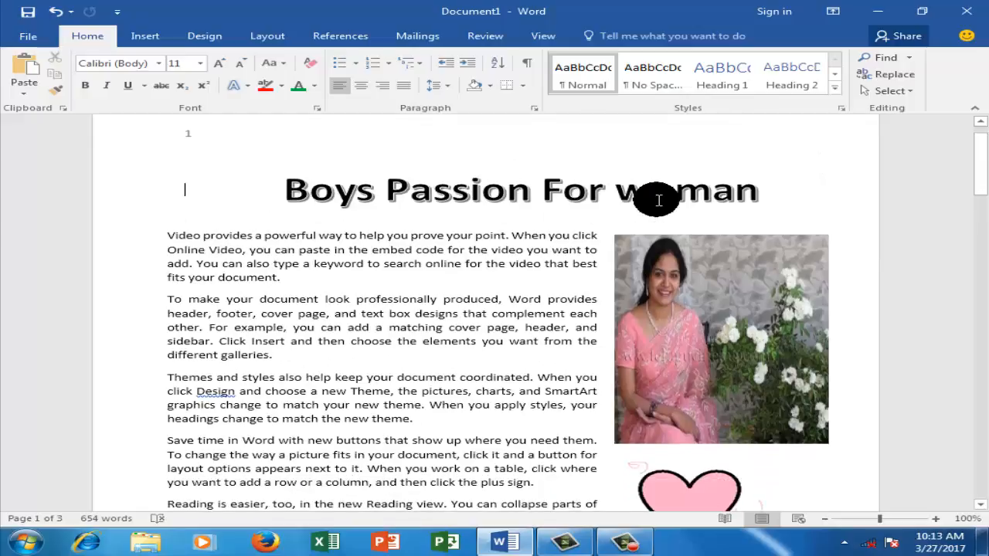
{"action": "scroll", "coordinate": [658, 201], "scroll_direction": "up", "scroll_amount": 1}
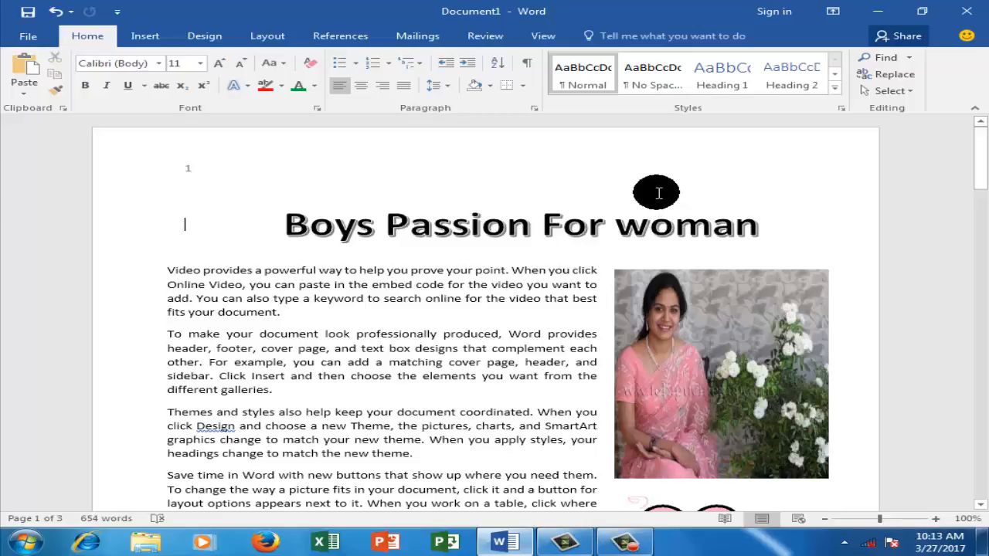
{"action": "scroll", "coordinate": [654, 194], "scroll_direction": "down", "scroll_amount": 5}
{"action": "scroll", "coordinate": [649, 197], "scroll_direction": "down", "scroll_amount": 4}
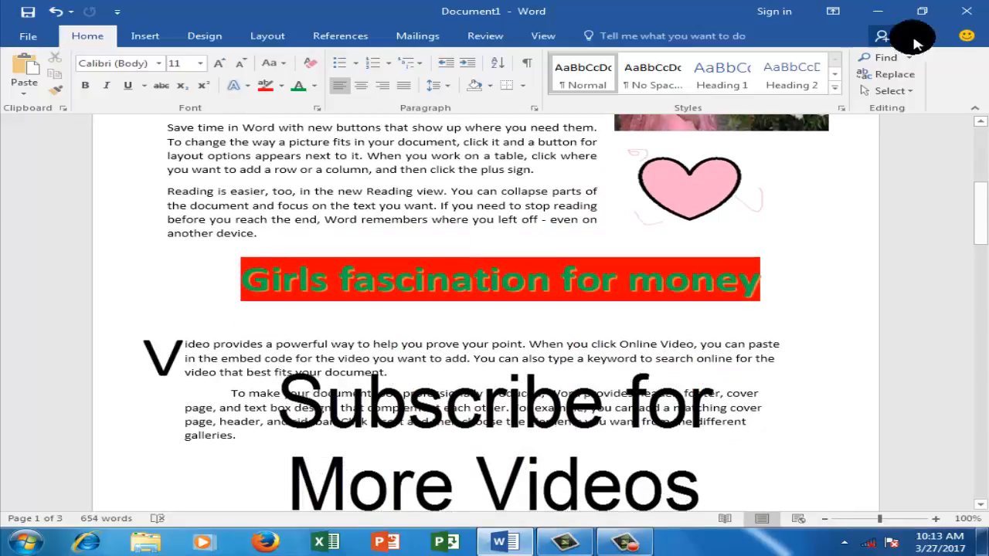
Close the document without saving its changes
{"action": "left_click", "coordinate": [967, 11]}
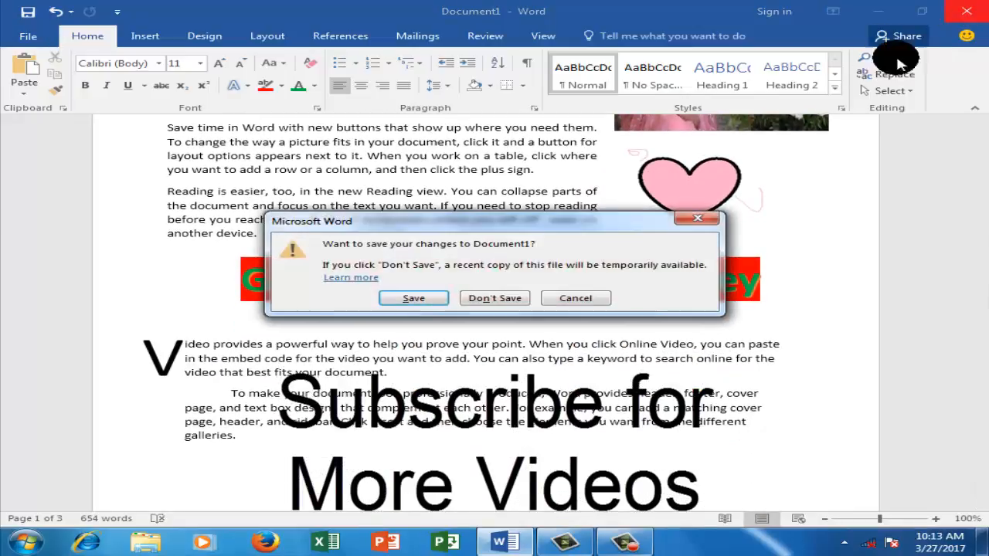
{"action": "left_click", "coordinate": [510, 300]}
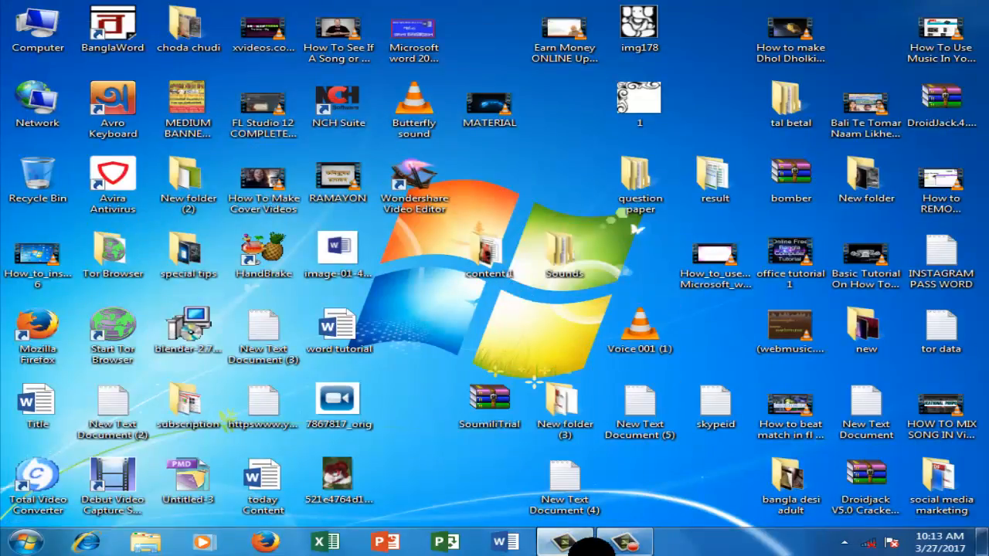
{"action": "left_click", "coordinate": [599, 549]}
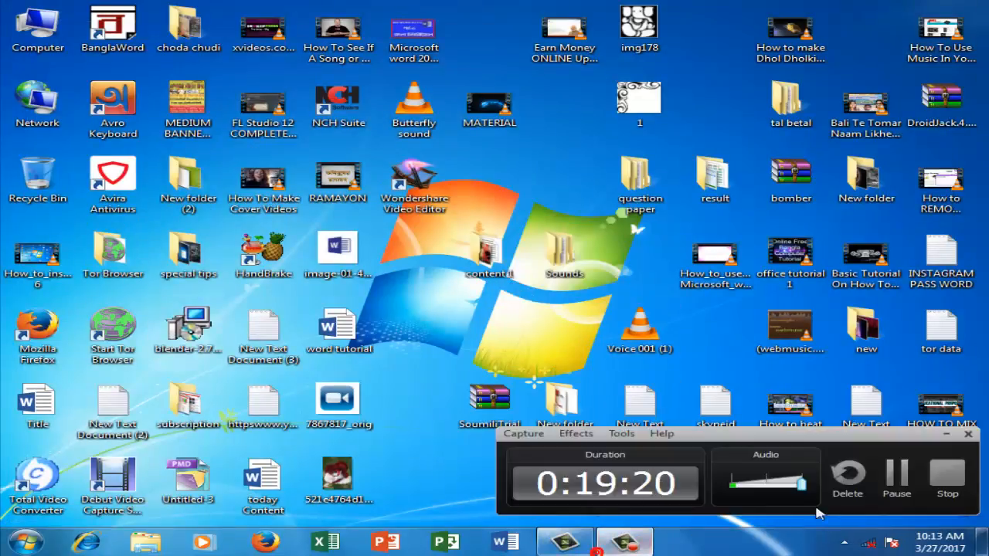
{"action": "left_click", "coordinate": [948, 477]}
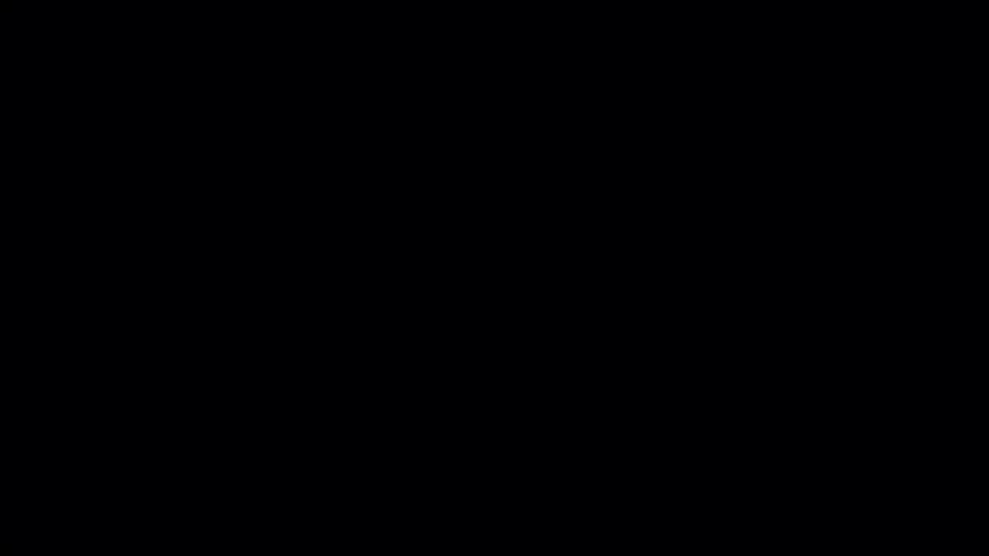